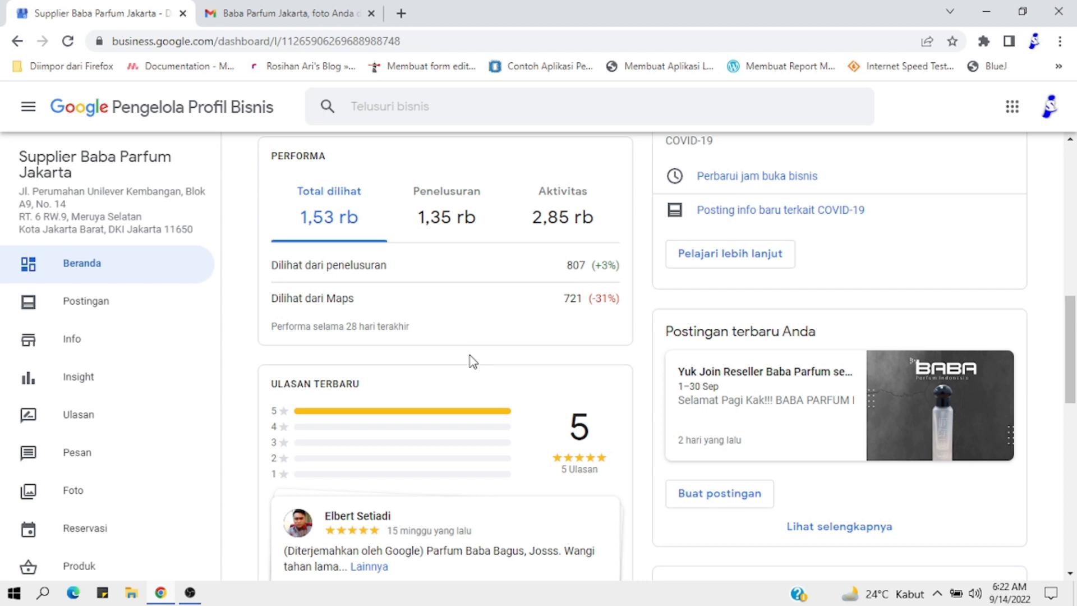
- Examine the performance summary and latest reviews on the business profile's home dashboard
scroll(473, 362, "up", 1)
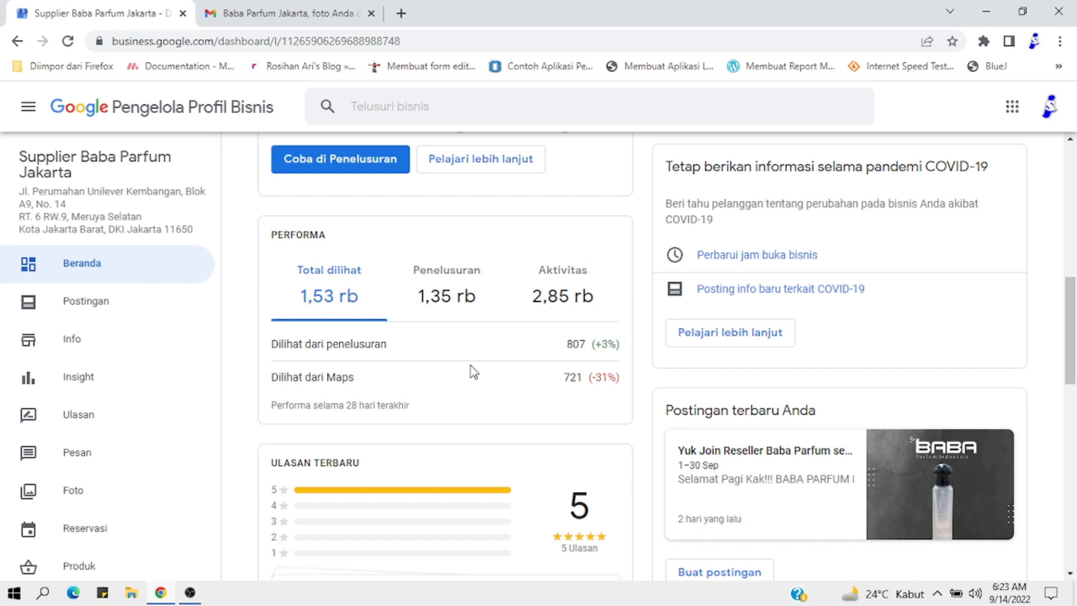
scroll(474, 372, "down", 1)
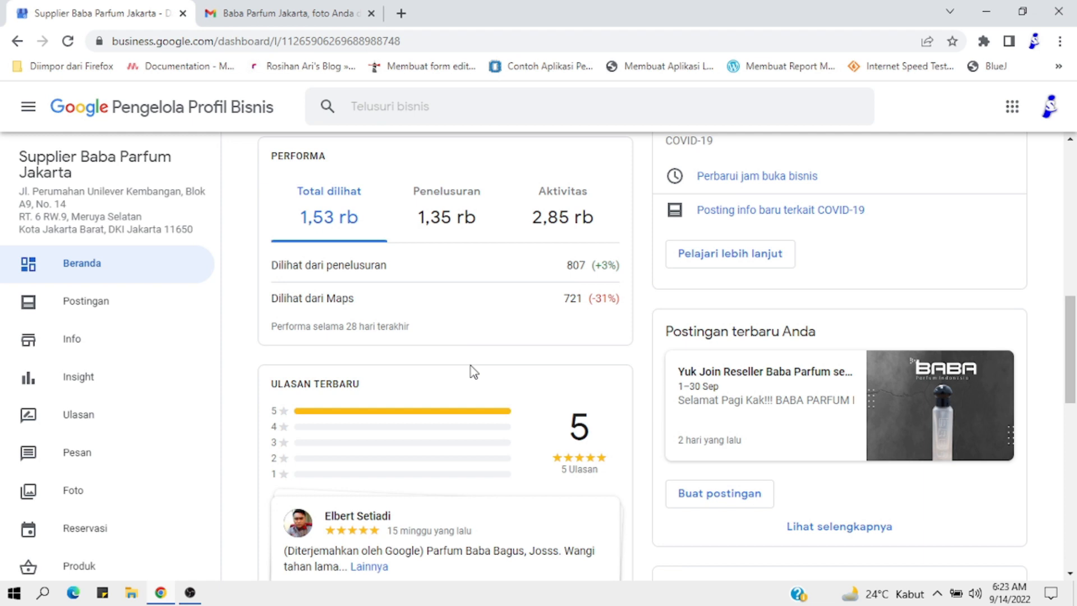
scroll(470, 365, "down", 3)
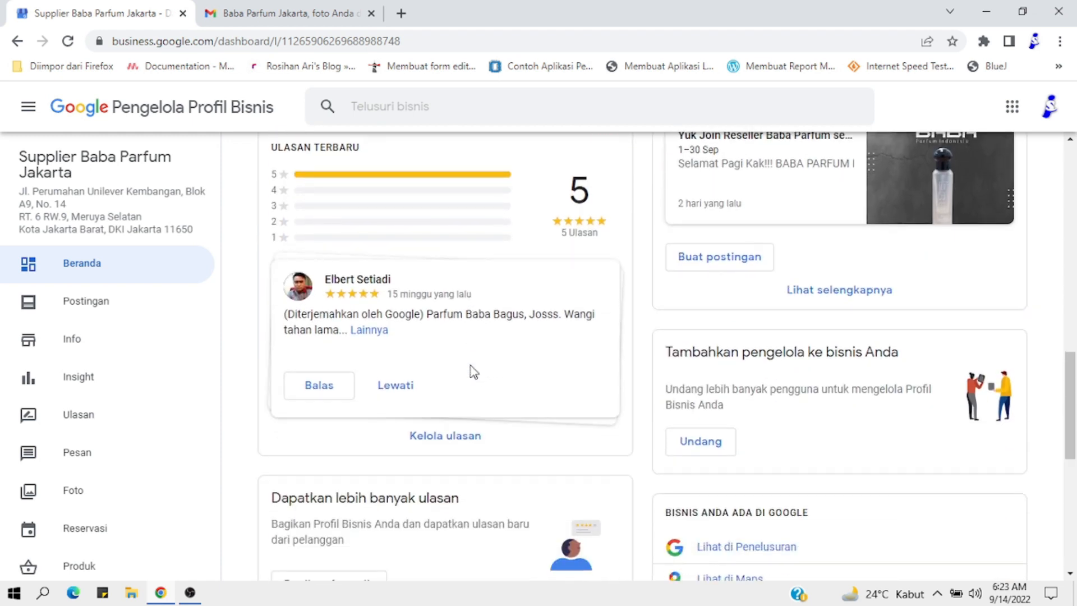
scroll(472, 368, "up", 1)
scroll(471, 368, "up", 3)
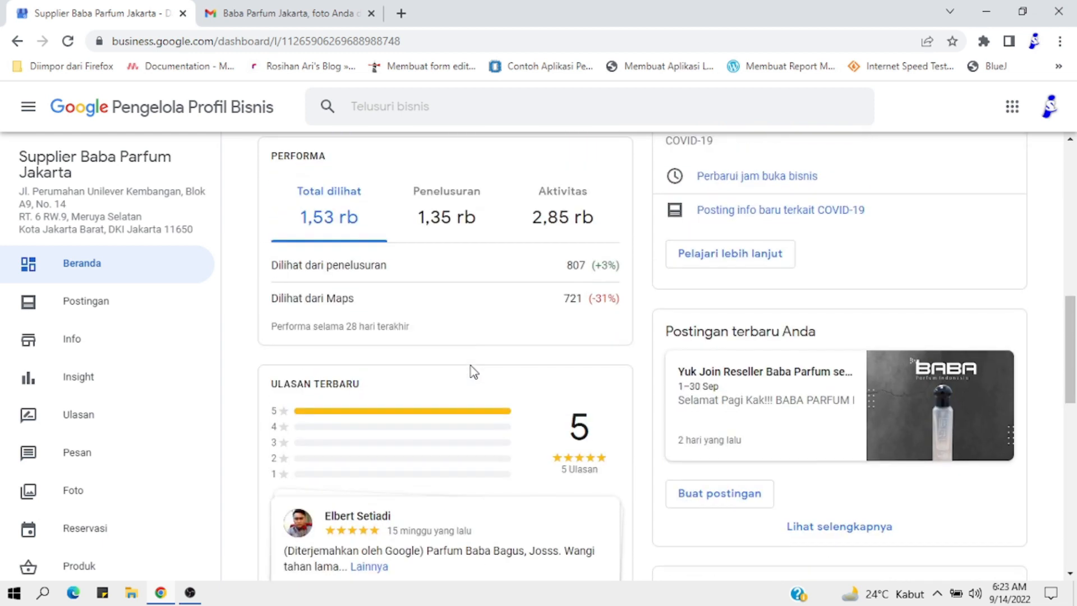
scroll(470, 366, "up", 1)
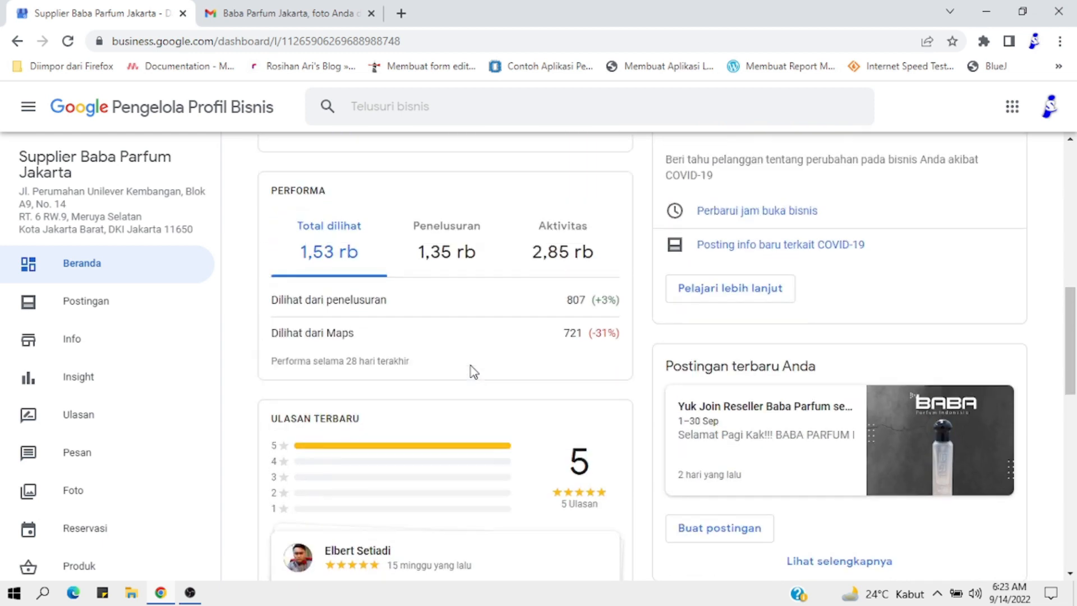
scroll(470, 366, "down", 1)
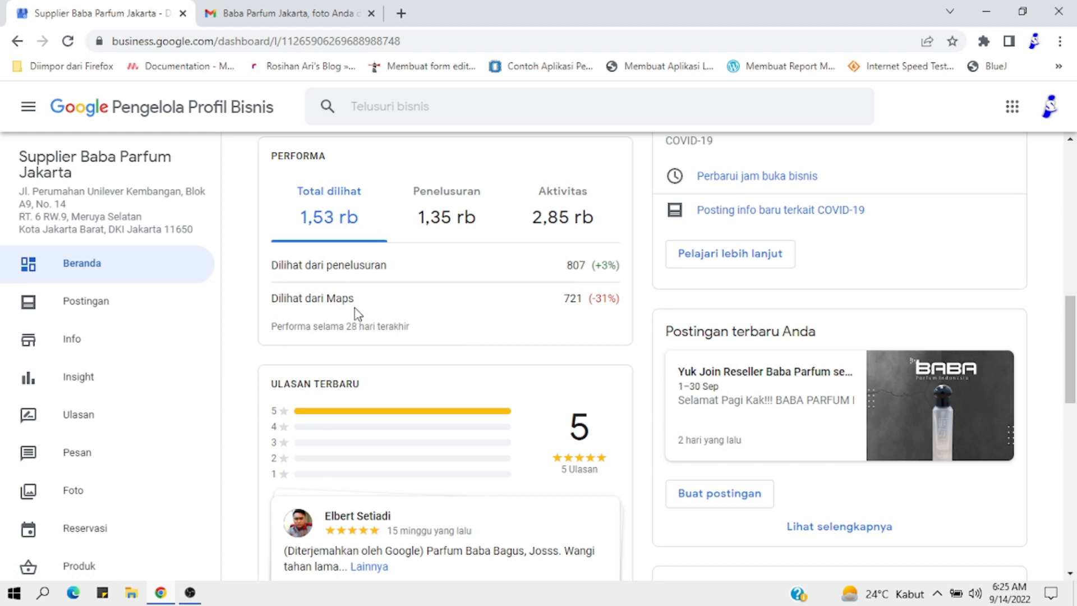
scroll(353, 307, "down", 1)
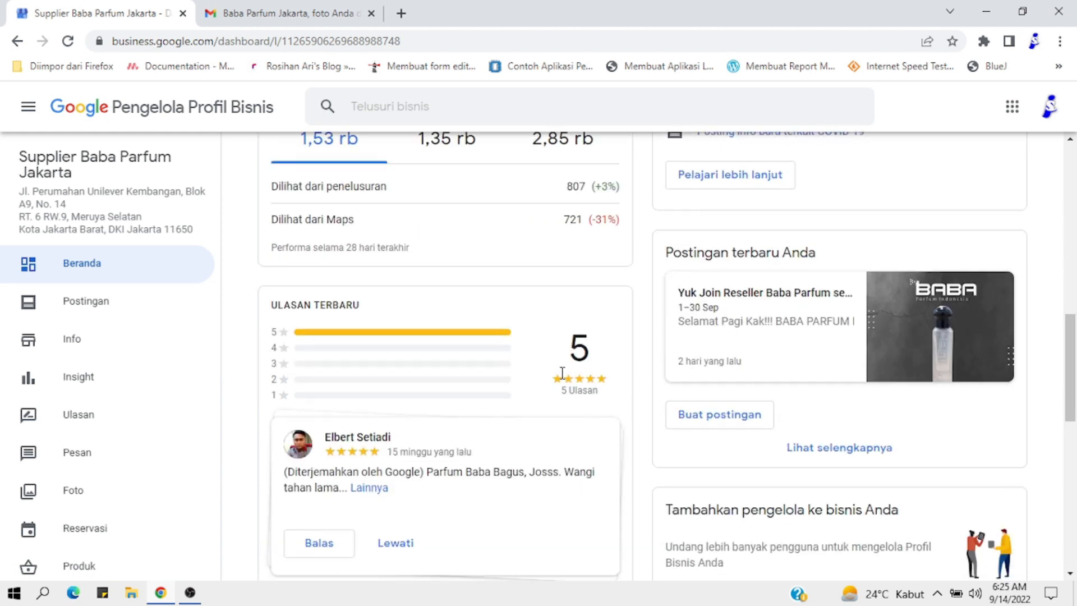
scroll(354, 298, "down", 2)
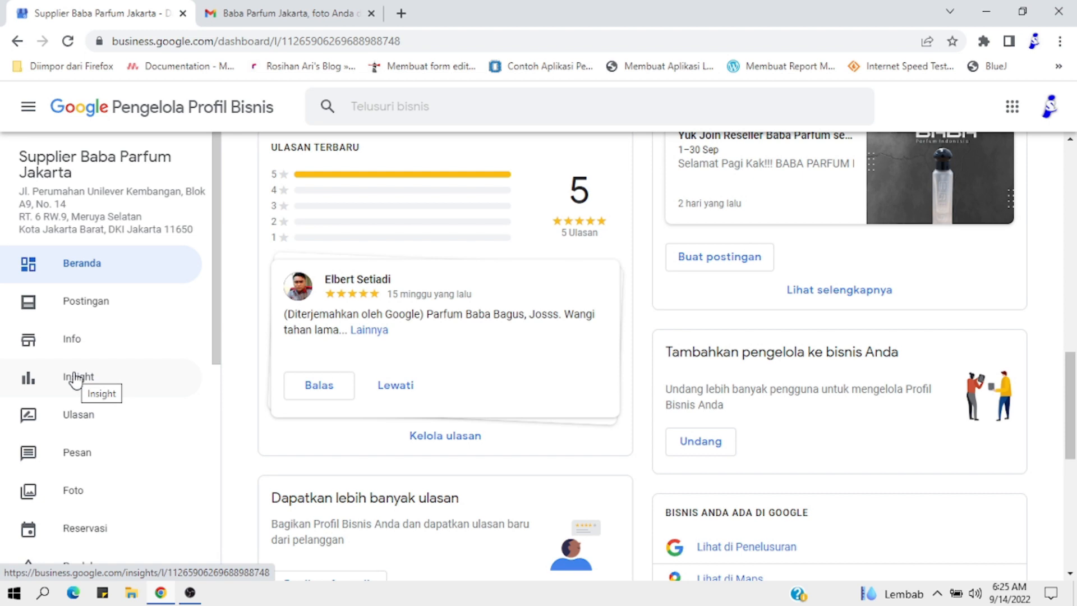
- Open the profile's Insight page and examine the chart of how customers search for the business
left_click(77, 380)
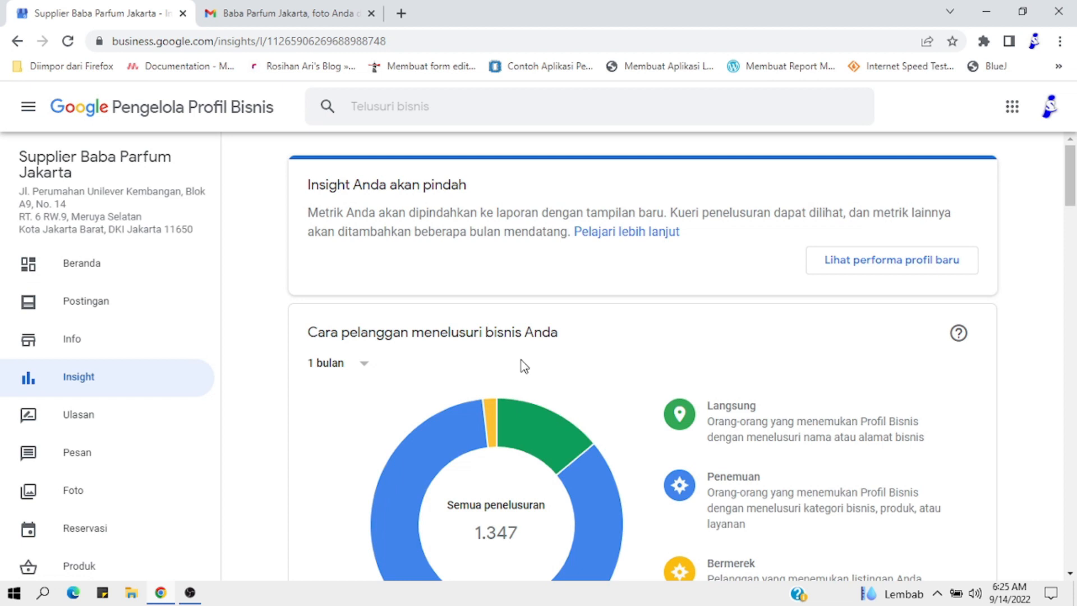
scroll(526, 310, "down", 2)
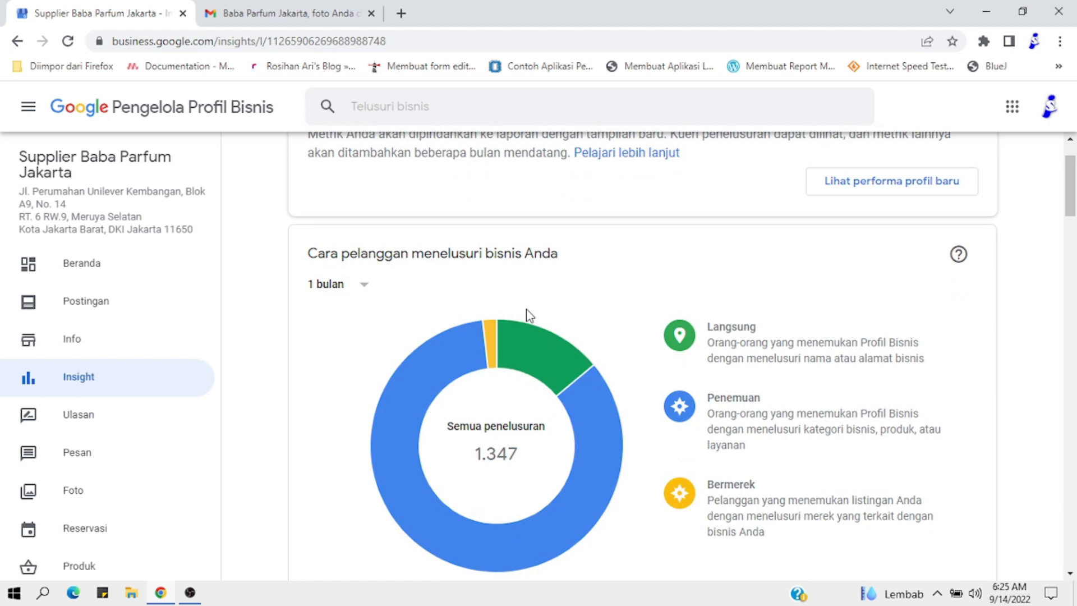
scroll(527, 311, "down", 2)
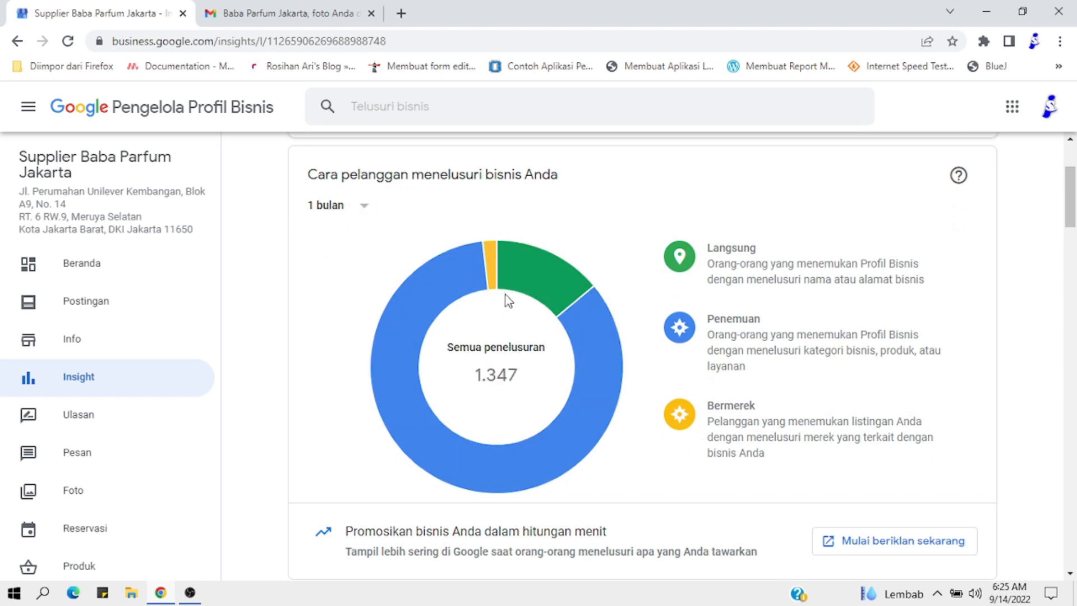
mouse_move(526, 276)
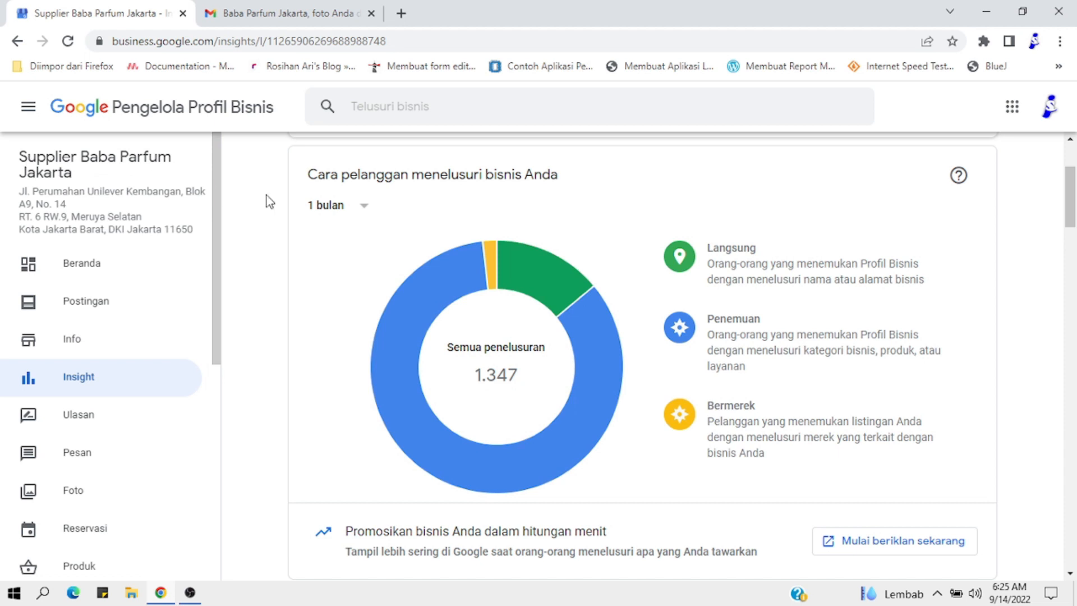
mouse_move(527, 265)
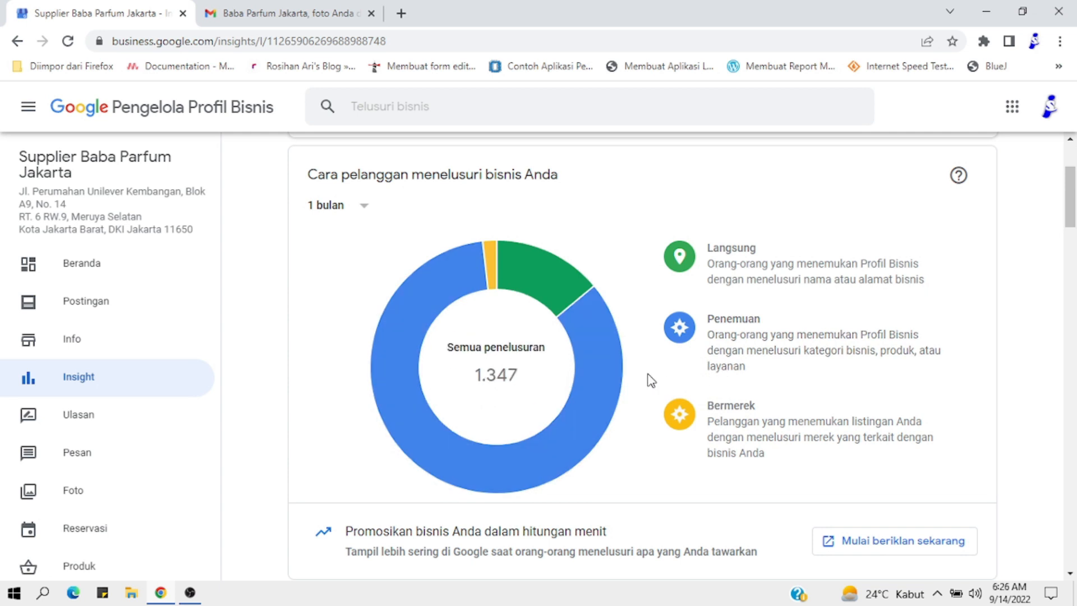
- Set the period of the "Tempat pelanggan melihat bisnis Anda di Google" chart to 1 kuartal
scroll(651, 373, "down", 5)
scroll(654, 362, "down", 1)
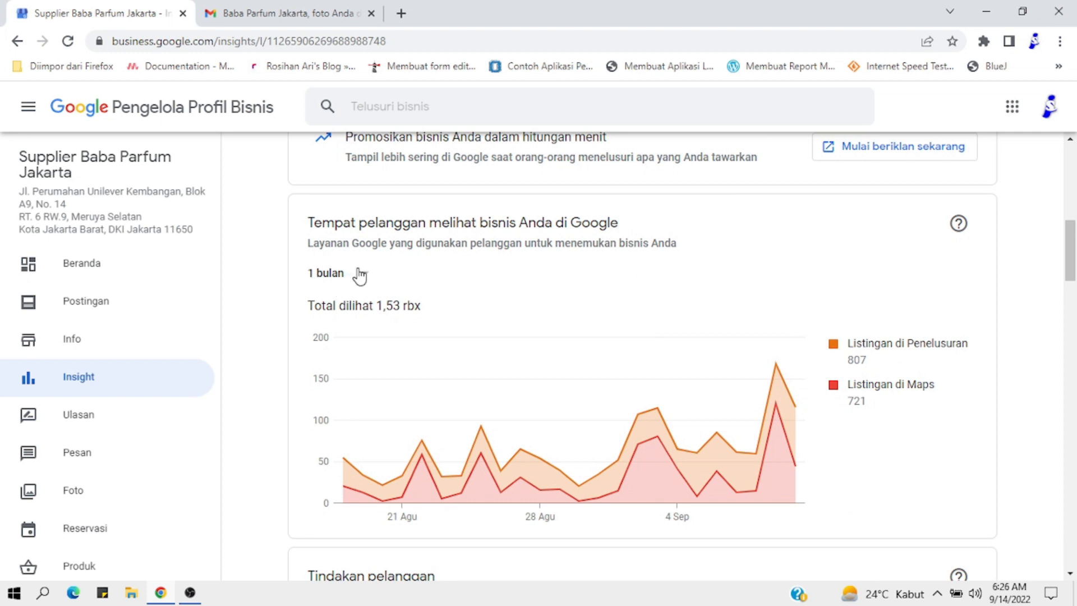
scroll(359, 275, "down", 1)
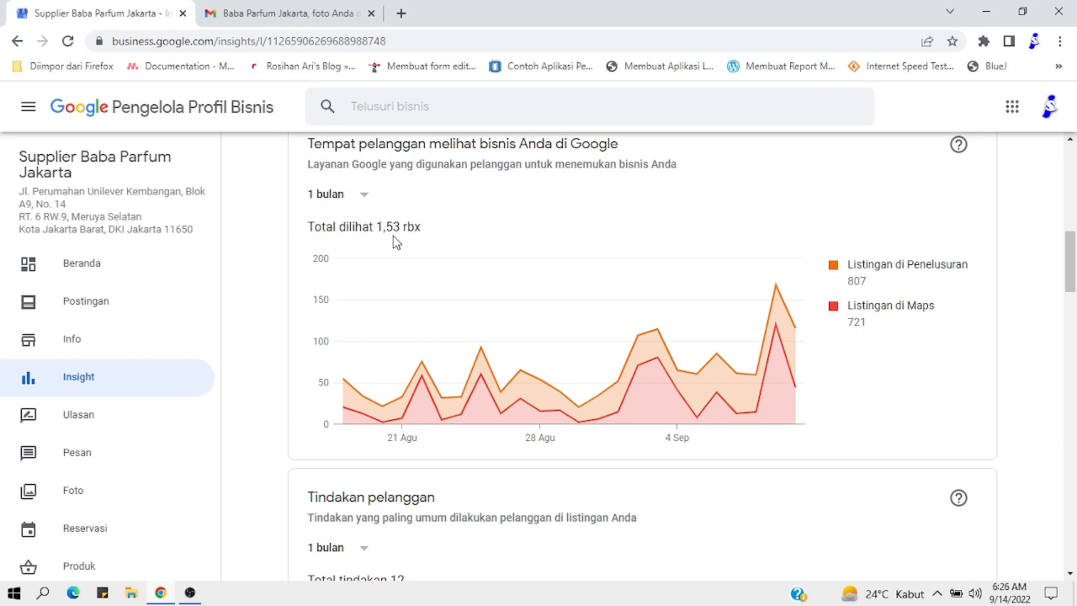
left_click(362, 197)
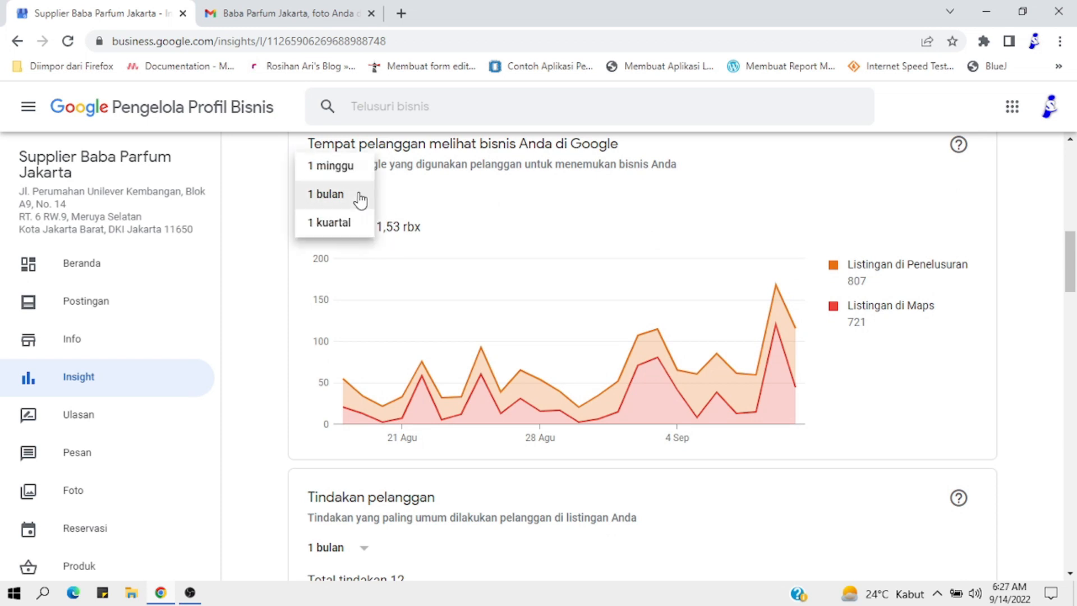
left_click(327, 225)
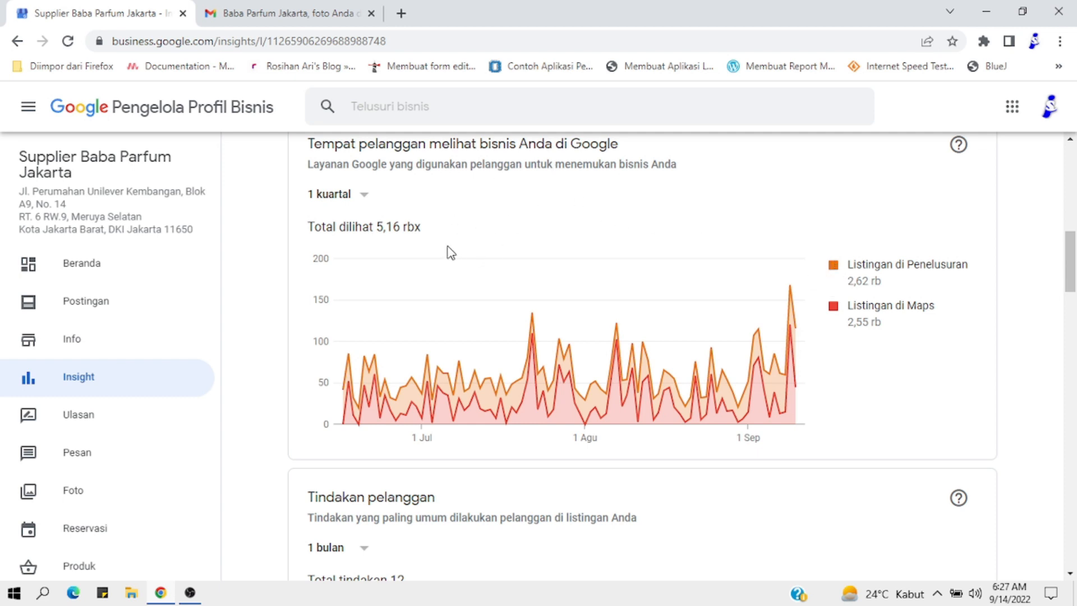
left_click(357, 202)
left_click(528, 232)
- Set the "Tindakan pelanggan" chart's period to 1 kuartal and inspect its daily customer actions
scroll(528, 231, "down", 5)
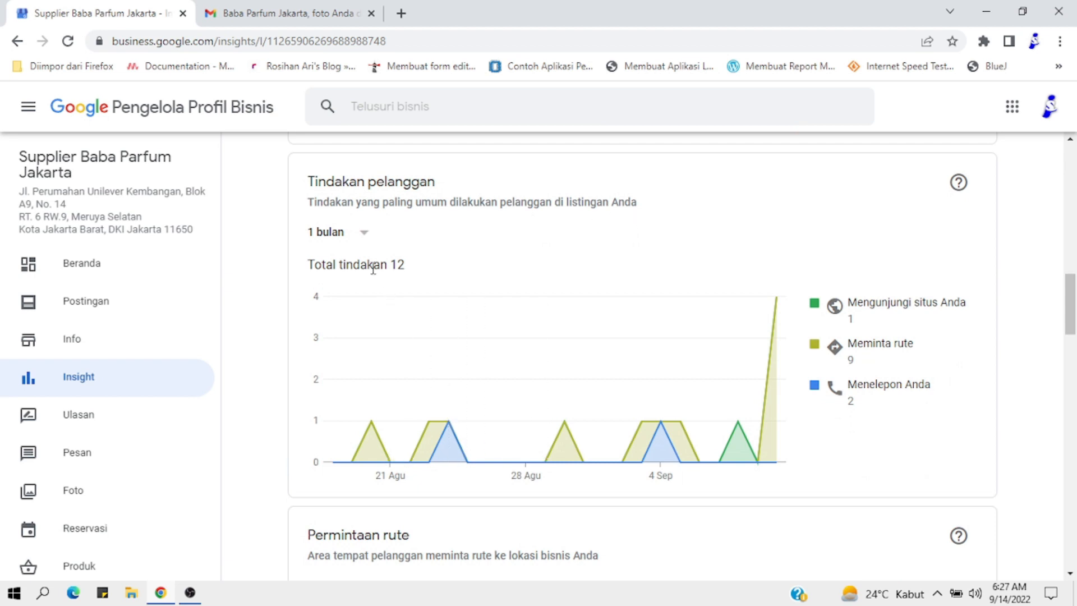
scroll(372, 239, "down", 2)
scroll(376, 236, "up", 2)
left_click(356, 235)
left_click(329, 259)
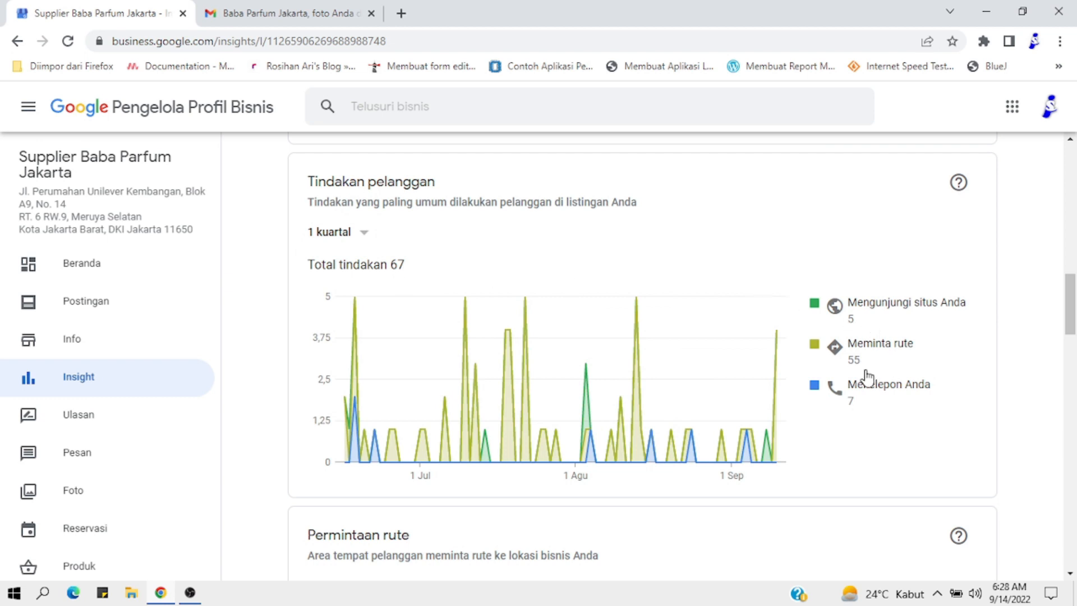
scroll(868, 378, "down", 1)
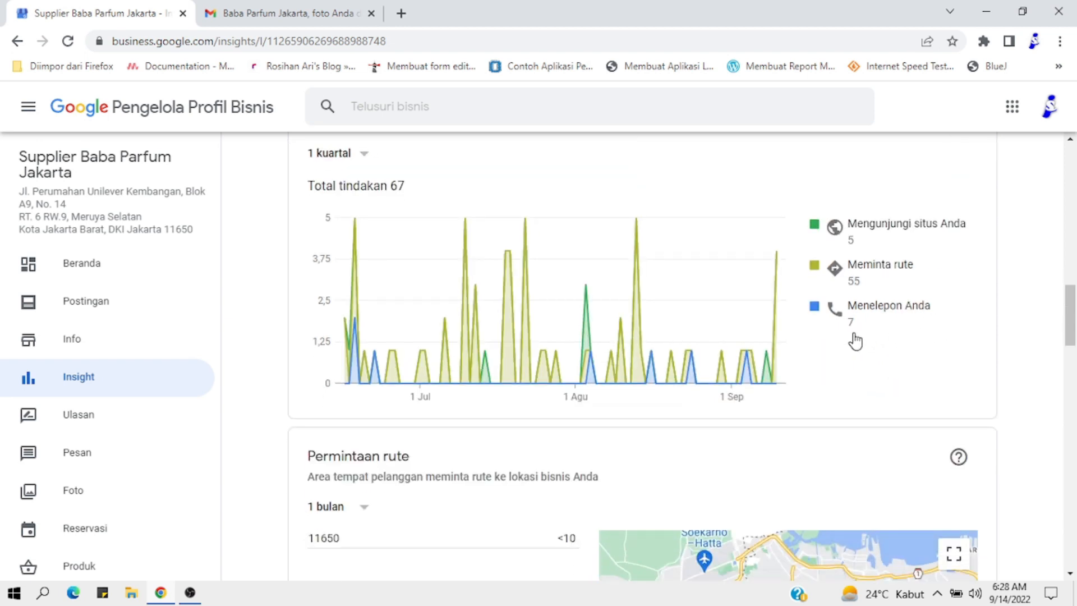
mouse_move(765, 315)
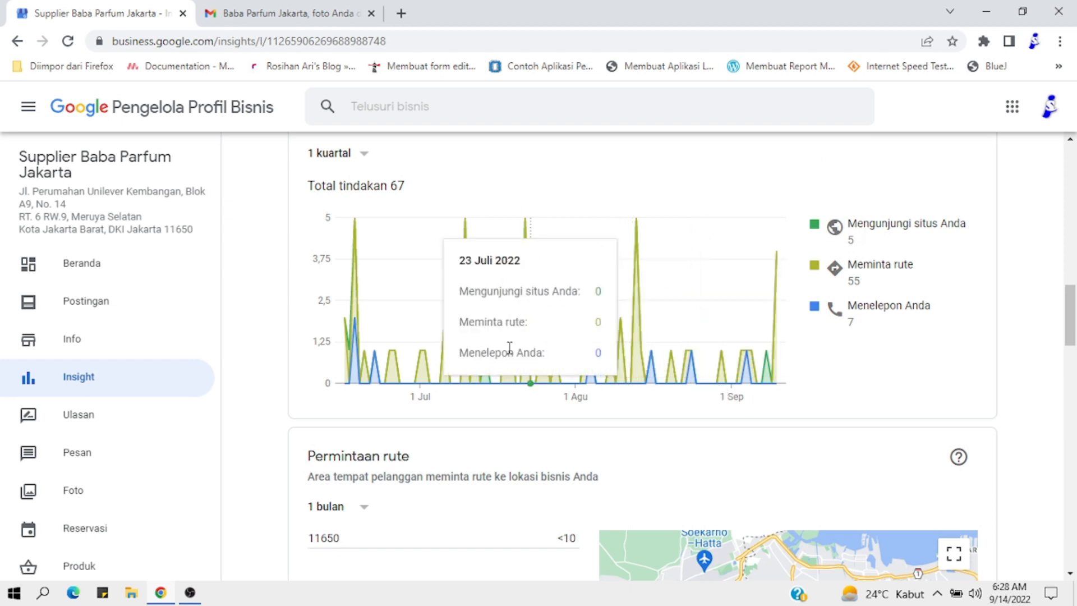
- Examine the "Permintaan rute" map at a wider scale covering all of Jakarta
scroll(495, 441, "down", 5)
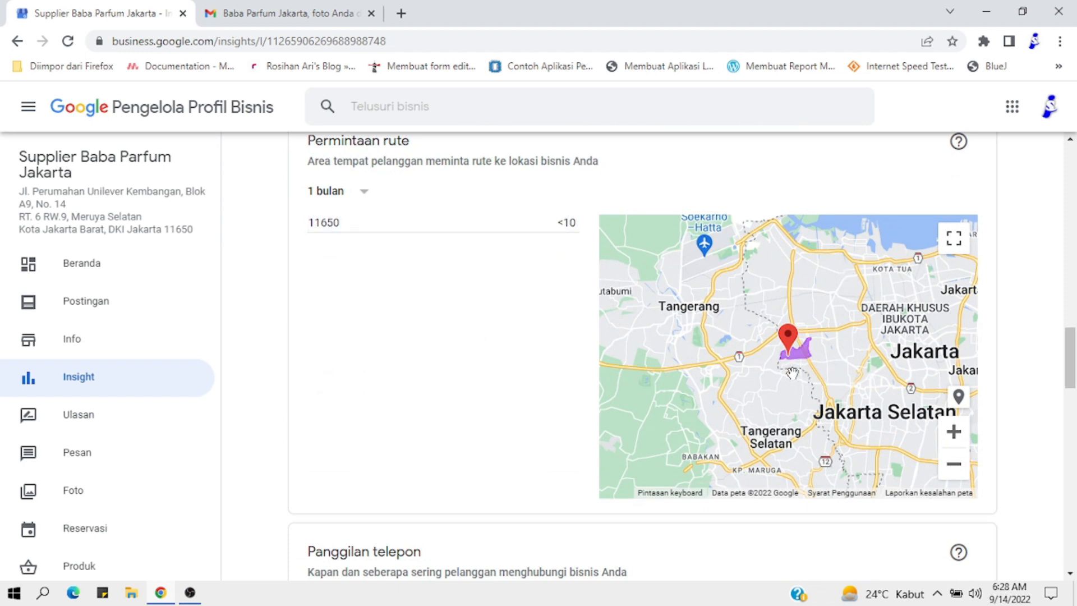
scroll(603, 339, "up", 1)
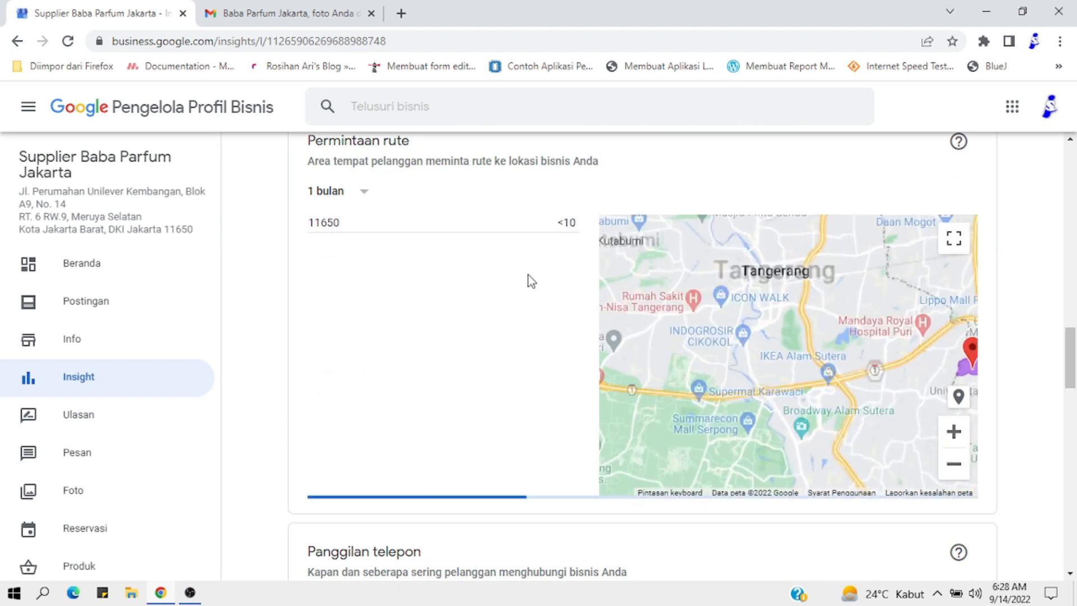
scroll(670, 302, "down", 2)
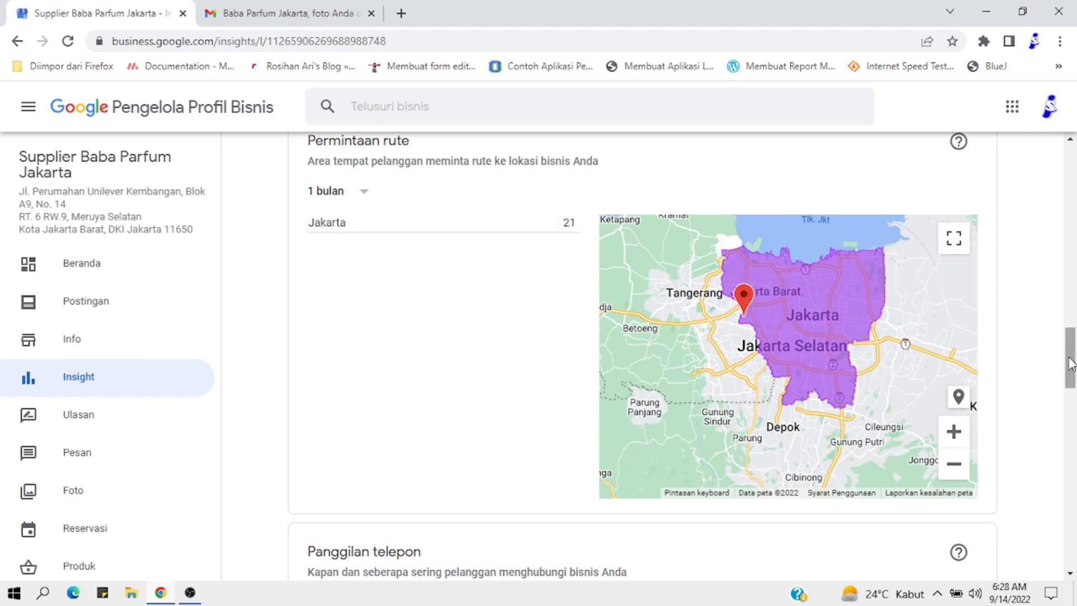
- Set the period of the "Panggilan telepon" chart to 1 kuartal
scroll(1025, 340, "down", 7)
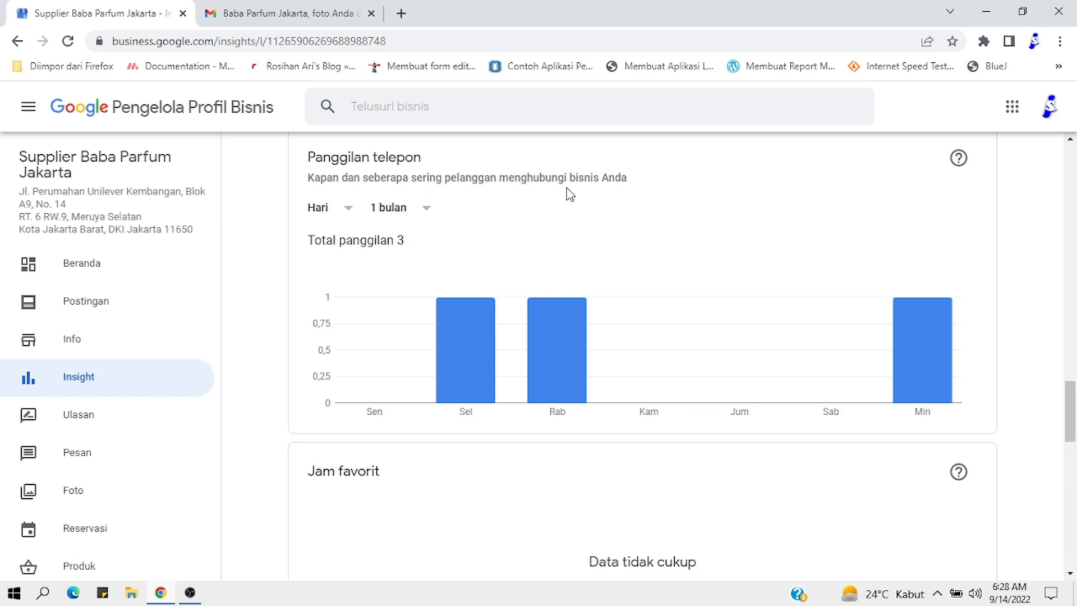
left_click(414, 211)
left_click(399, 247)
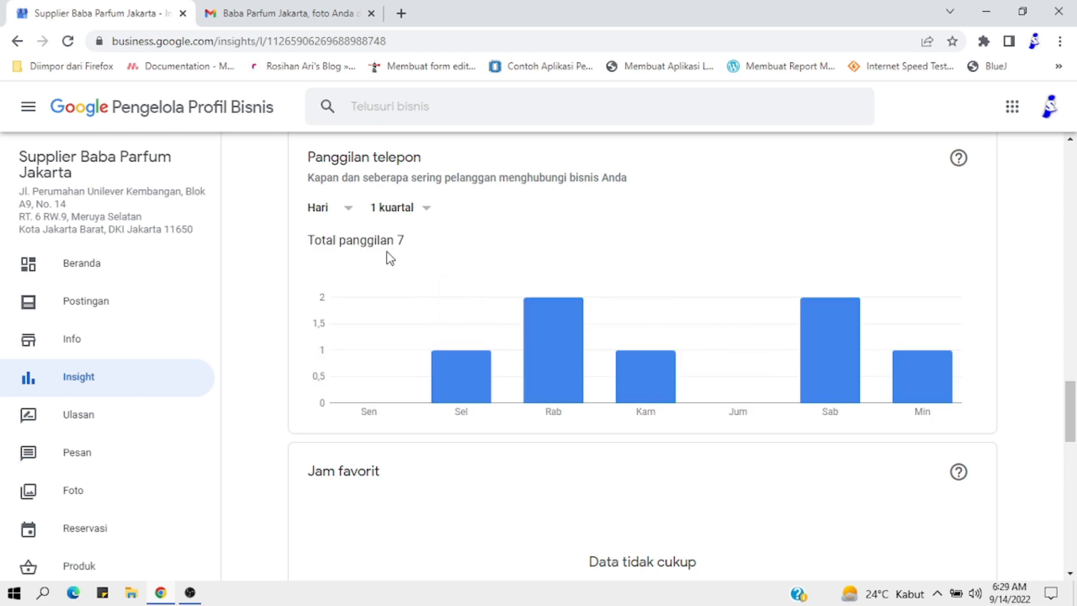
mouse_move(503, 380)
- Set the period of the "Tampilan foto" chart to 1 kuartal, keeping all photos included
scroll(395, 349, "down", 8)
scroll(404, 347, "down", 2)
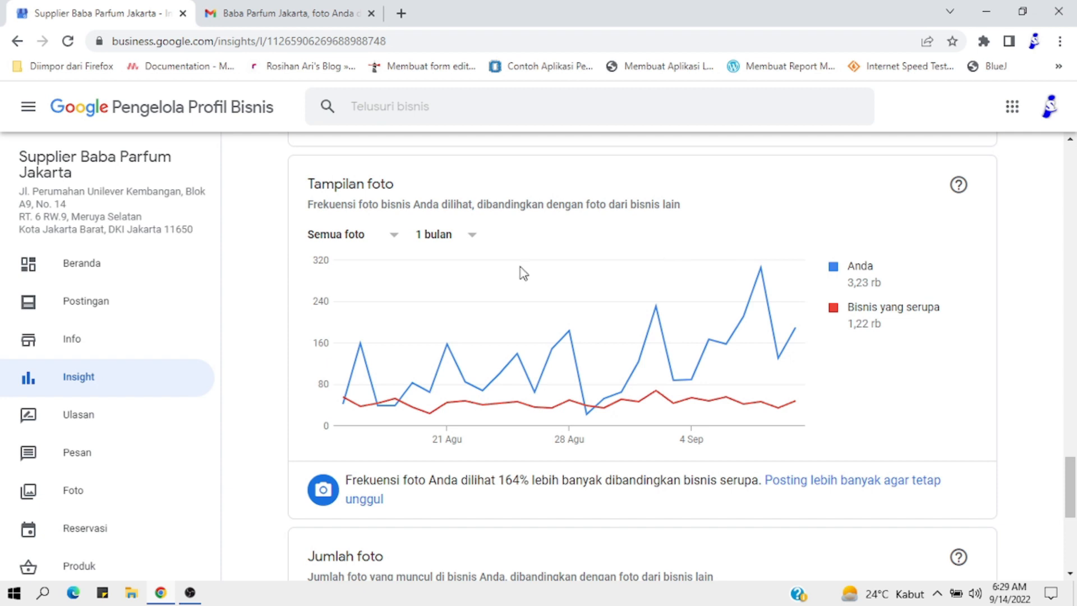
left_click(188, 596)
mouse_move(361, 352)
scroll(446, 463, "down", 2)
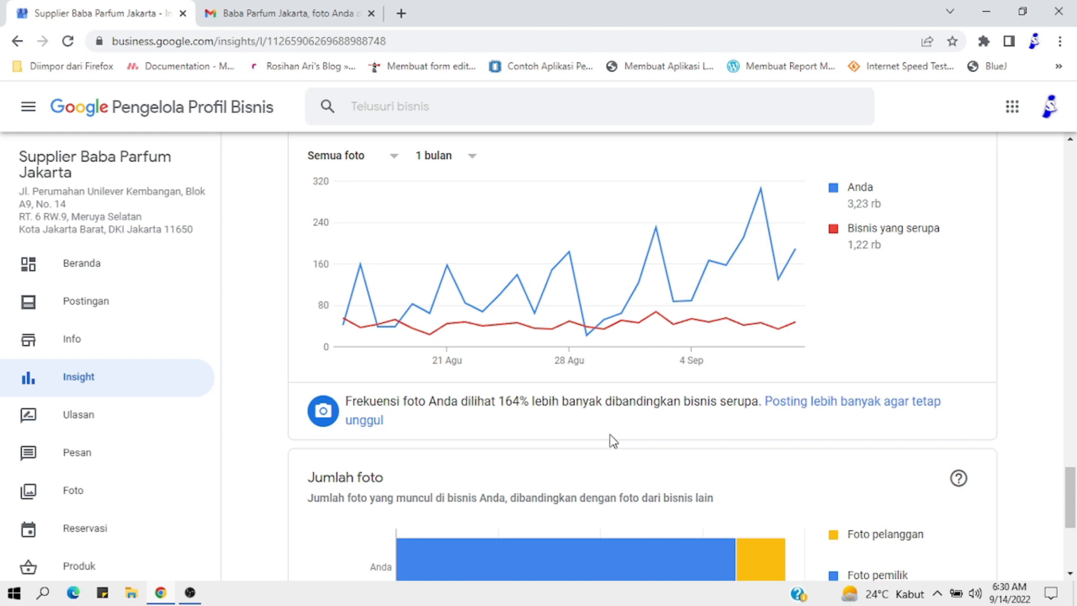
scroll(609, 439, "up", 2)
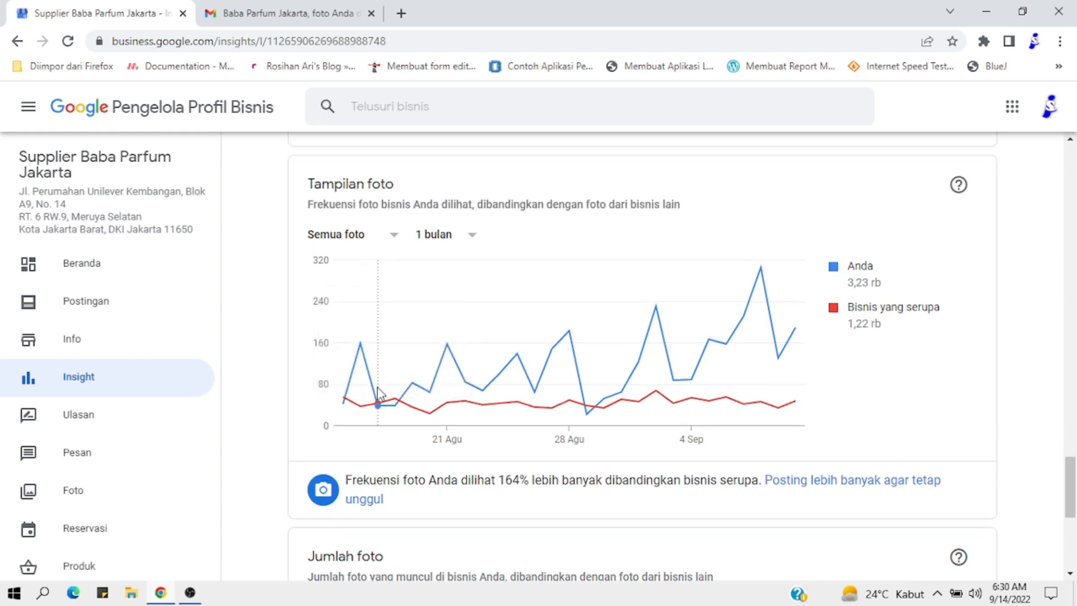
mouse_move(416, 386)
left_click(456, 246)
left_click(443, 265)
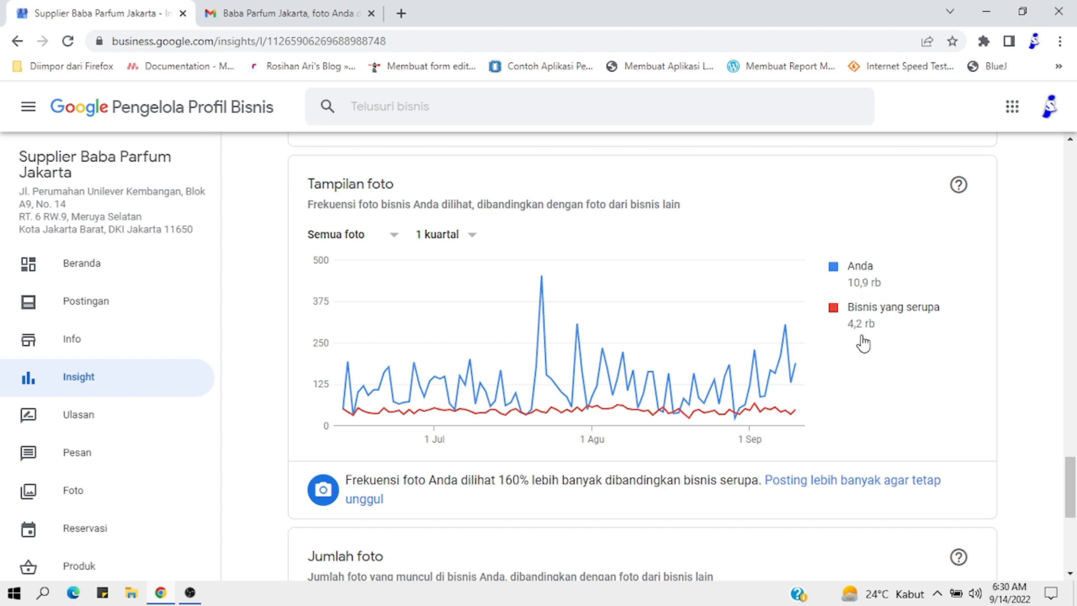
- Examine the quarterly photo views and the "Jumlah foto" comparison with similar businesses
scroll(410, 457, "down", 1)
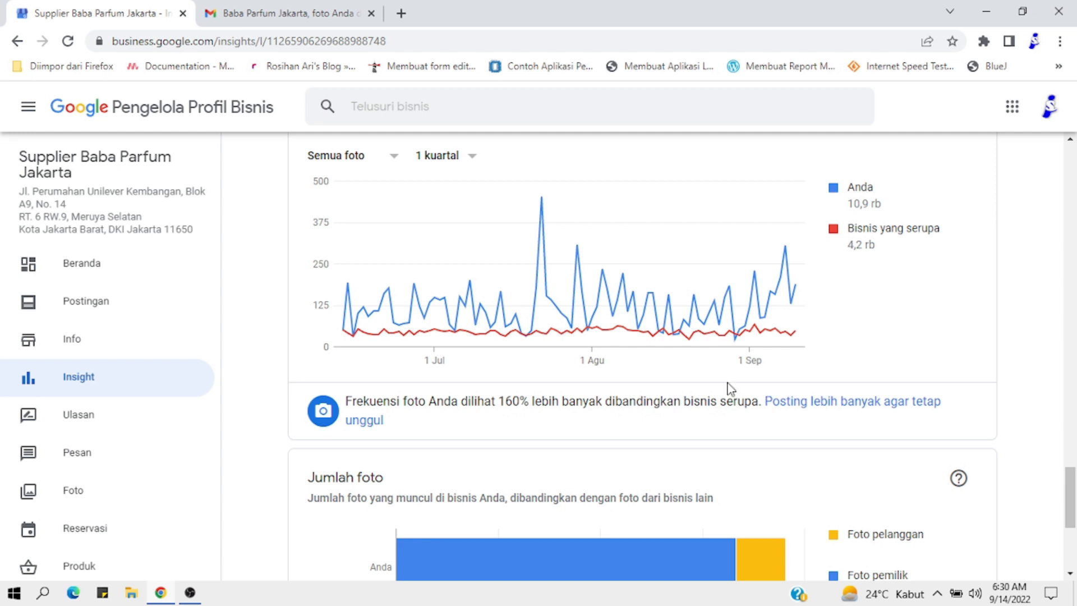
mouse_move(543, 308)
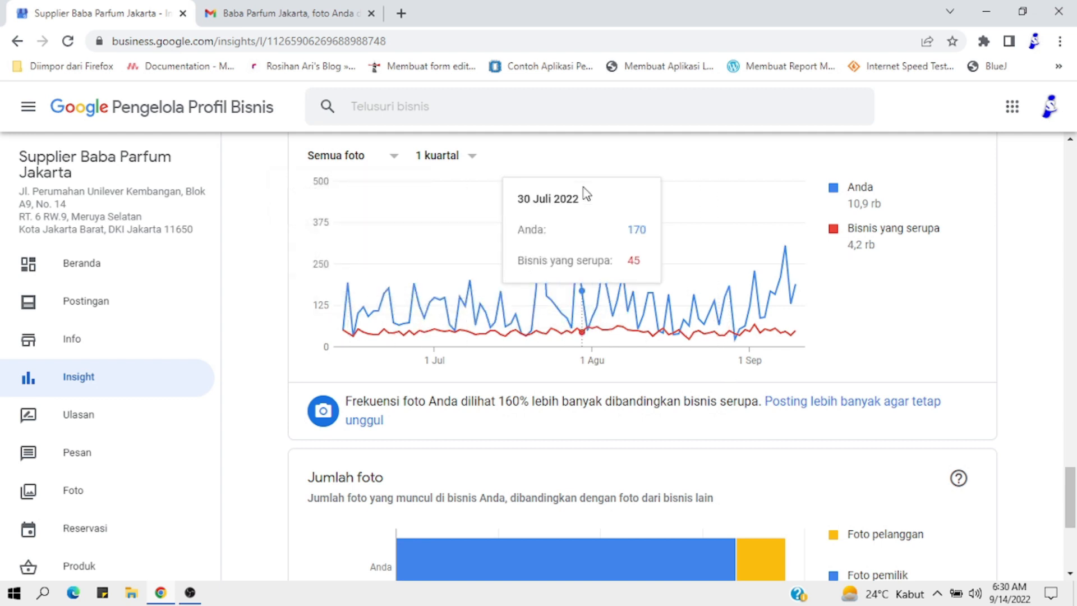
scroll(645, 376, "down", 4)
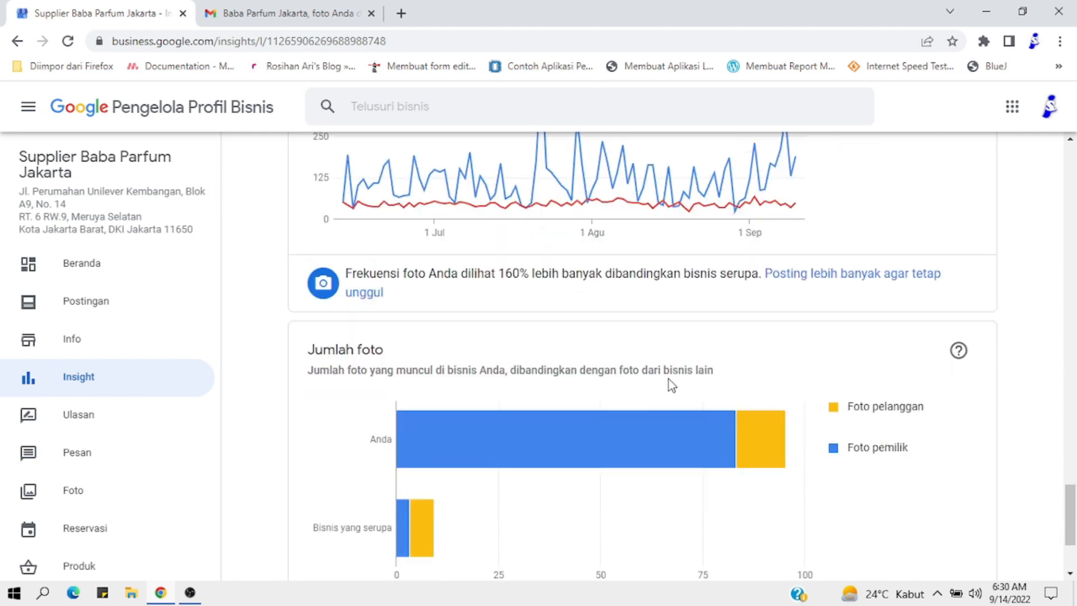
scroll(515, 277, "down", 1)
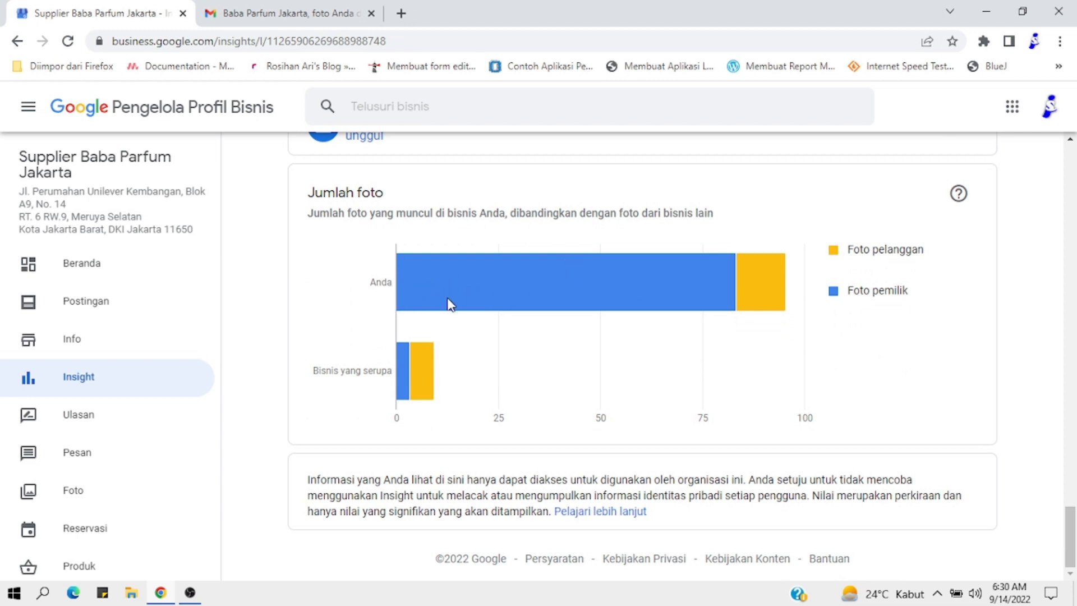
mouse_move(430, 303)
mouse_move(630, 295)
scroll(631, 378, "up", 4)
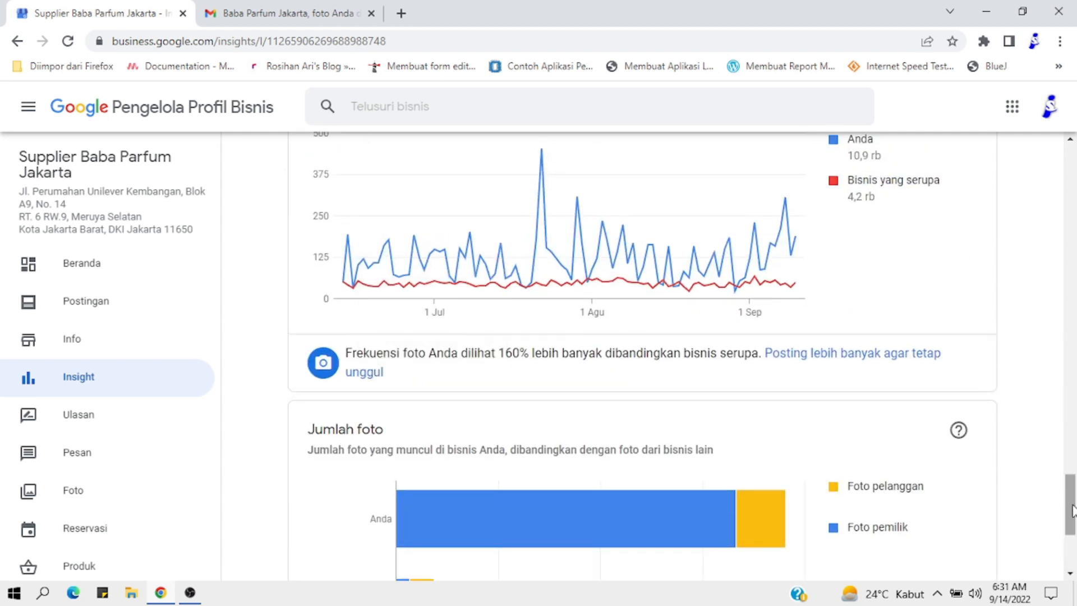
- Look back over the whole Insight page, finishing at the "Tampilan foto" chart
left_click_drag(1071, 511, 1039, 135)
left_click_drag(1073, 168, 1066, 515)
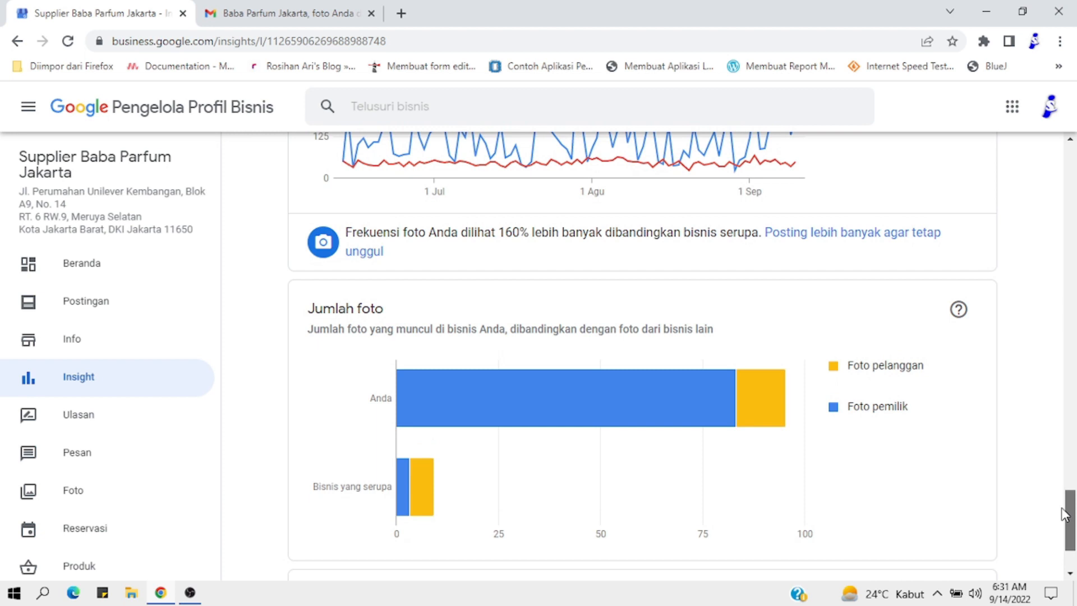
left_click_drag(1066, 515, 1071, 483)
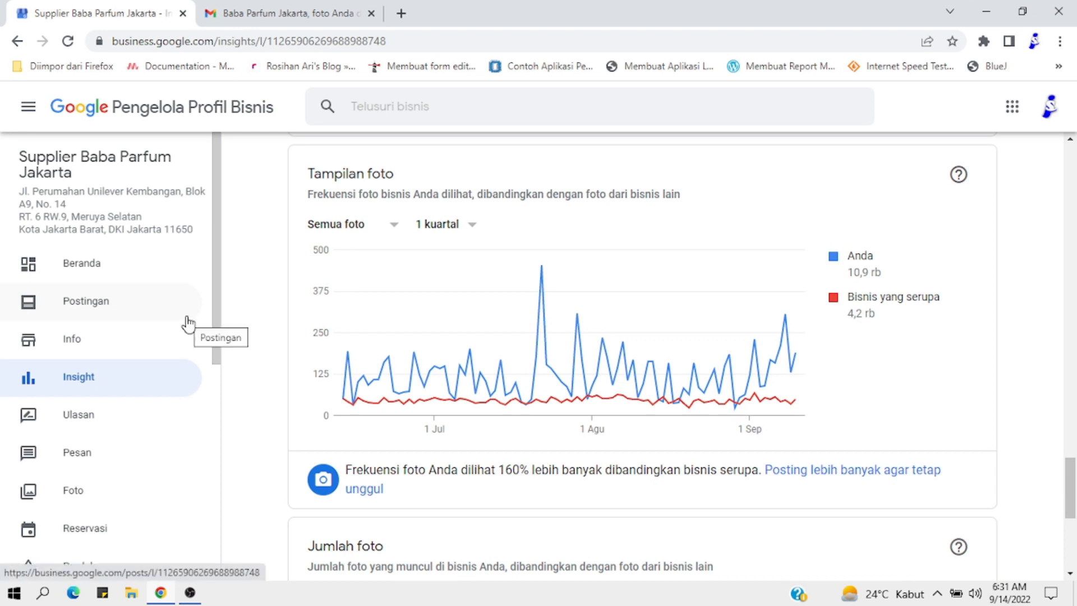
- Open the business's Info page and examine its categories, address, service area, opening hours and contact details
scroll(179, 313, "down", 2)
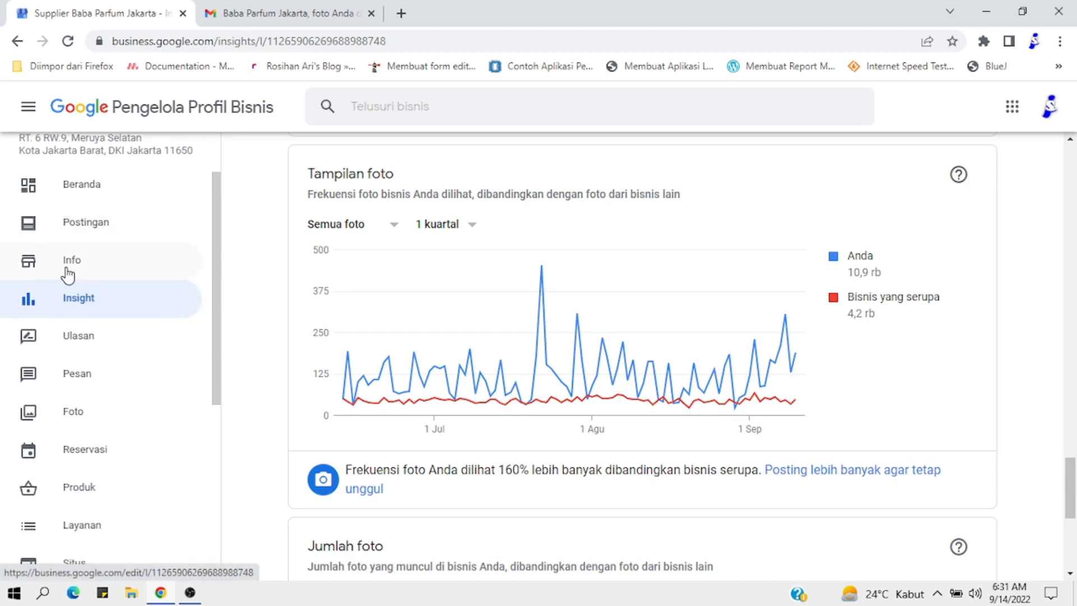
left_click(151, 269)
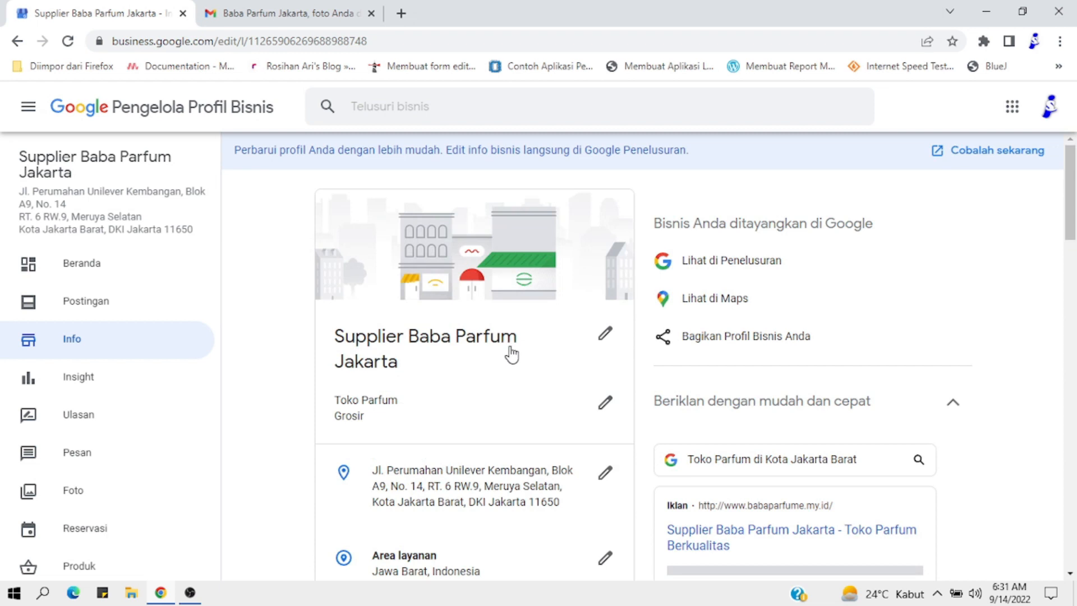
scroll(509, 354, "down", 1)
scroll(511, 355, "down", 2)
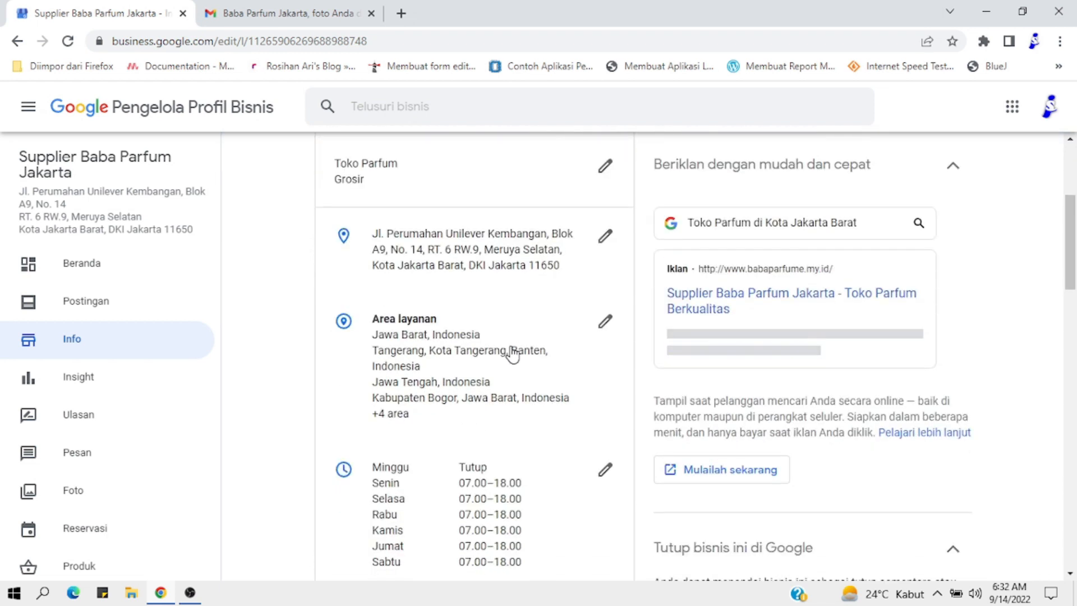
scroll(513, 355, "down", 5)
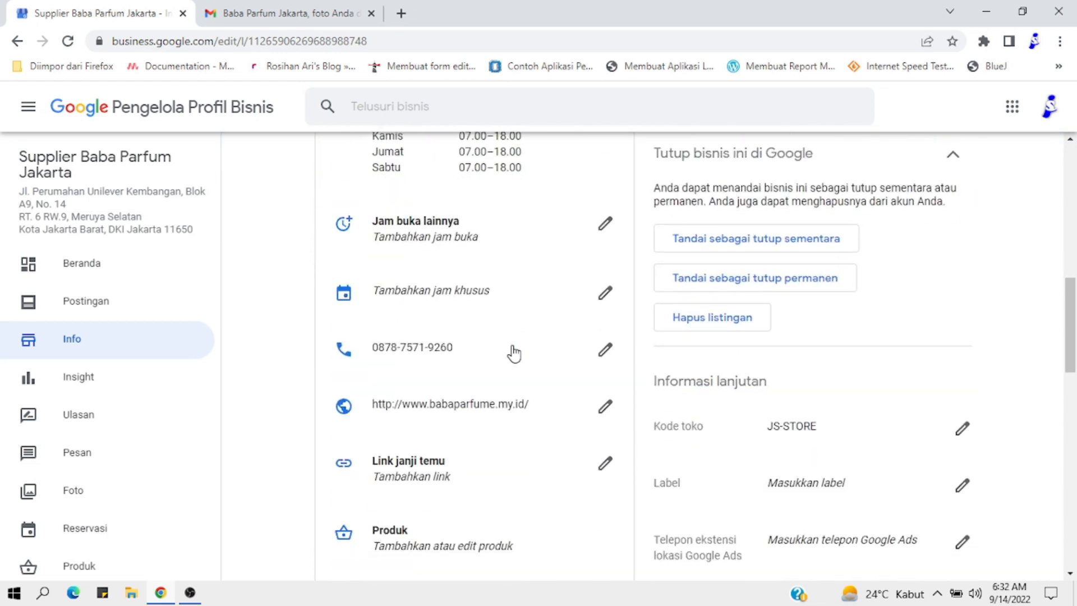
scroll(449, 274, "up", 5)
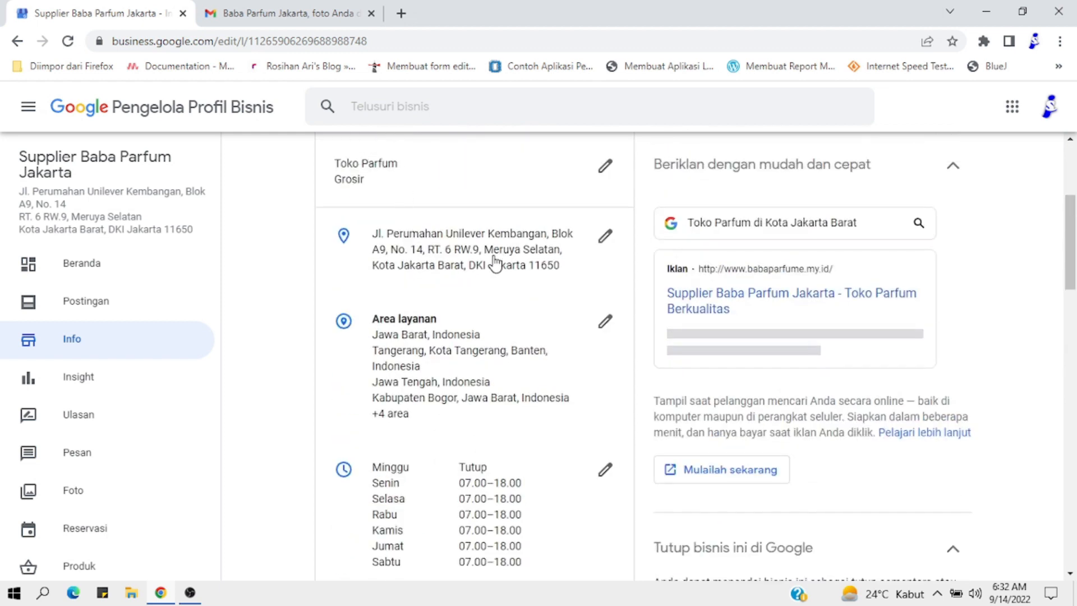
scroll(493, 261, "down", 4)
scroll(452, 284, "up", 3)
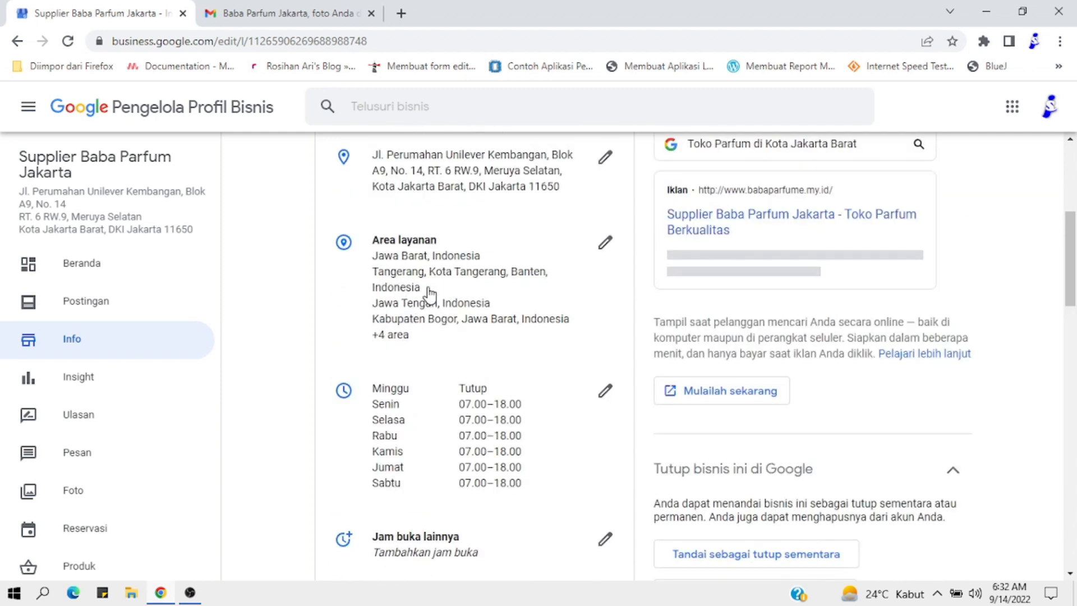
scroll(492, 362, "down", 2)
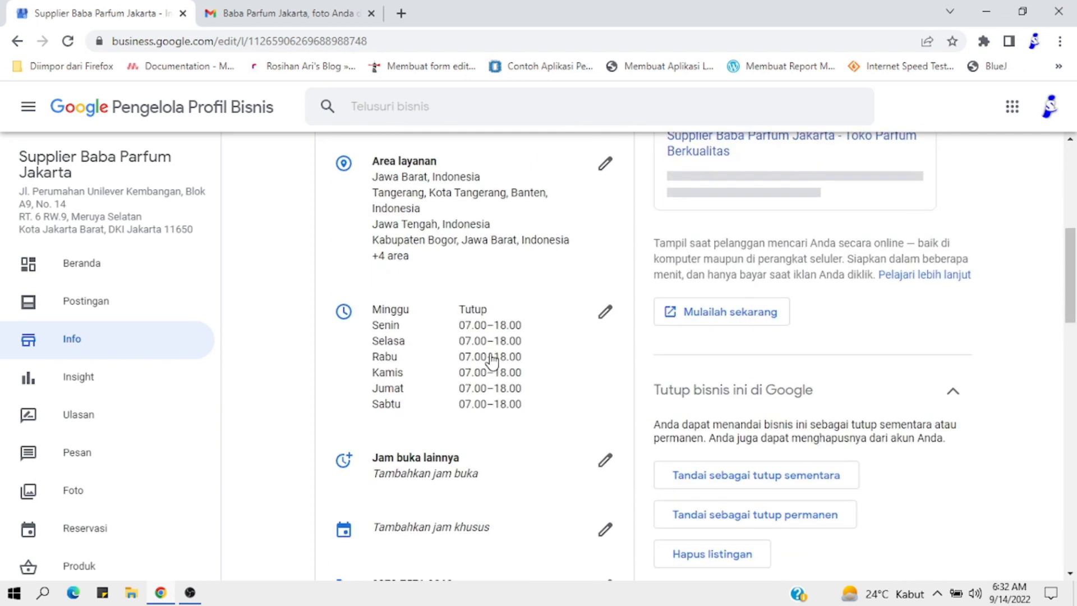
scroll(492, 362, "down", 3)
scroll(463, 340, "down", 1)
scroll(462, 359, "up", 4)
scroll(448, 383, "down", 4)
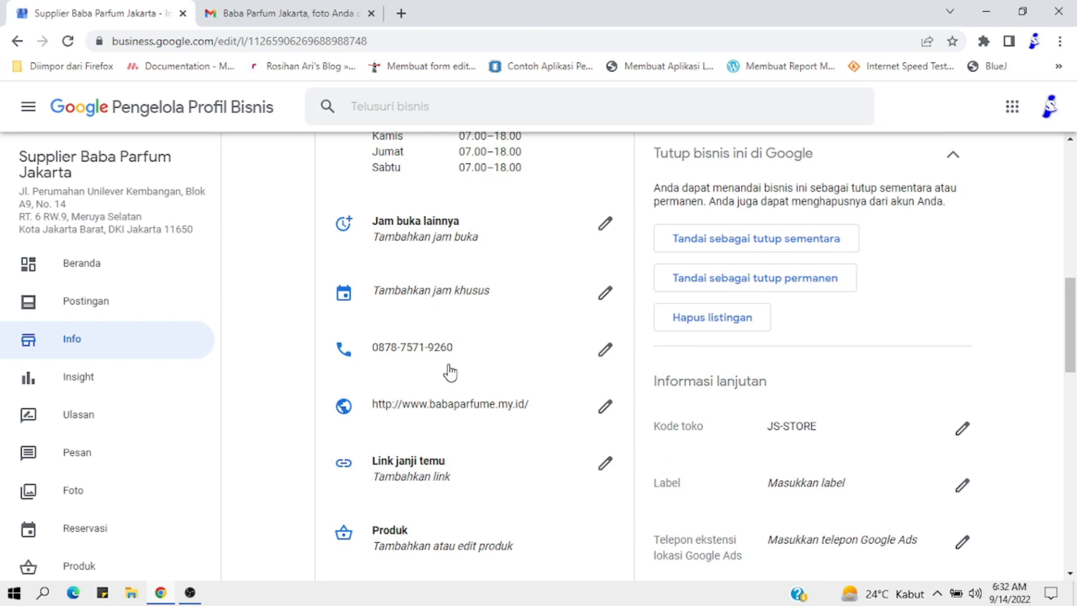
- Examine the Info page's website, appointment link, product, service and attribute sections
scroll(409, 368, "down", 1)
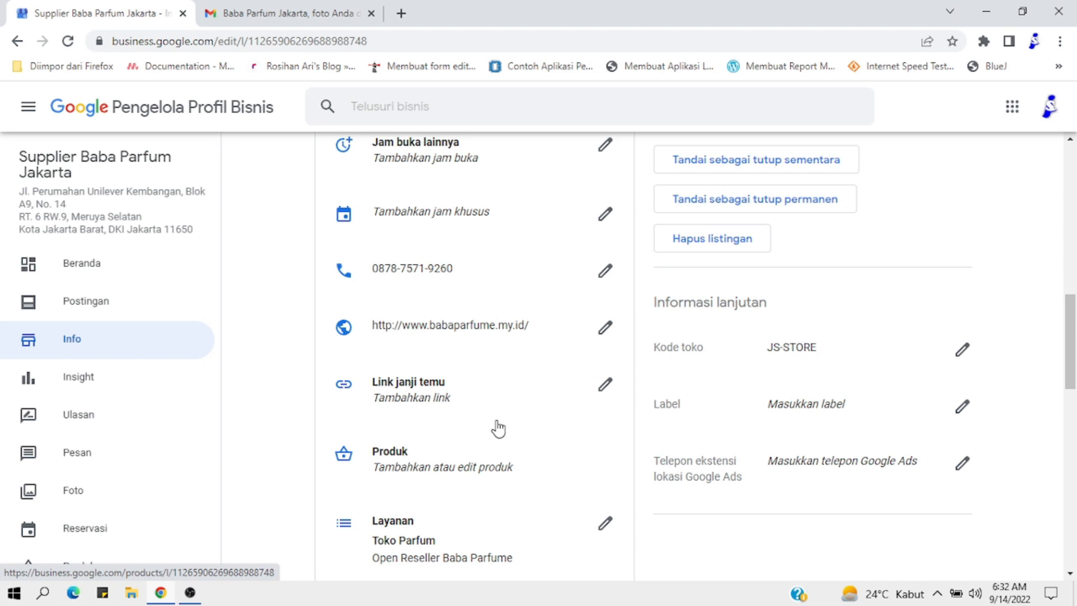
scroll(494, 429, "down", 1)
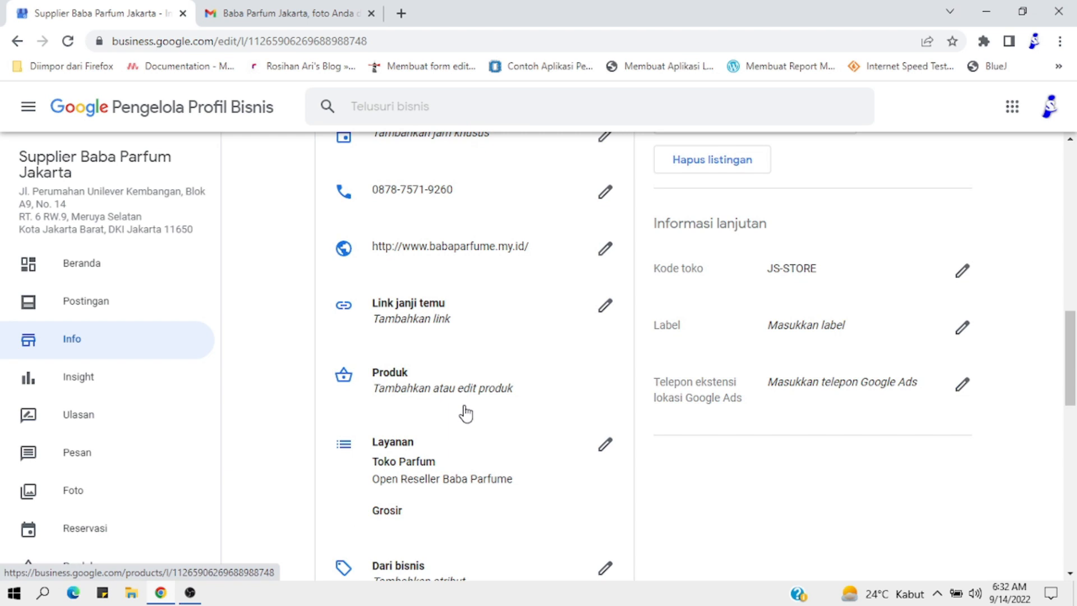
scroll(465, 411, "down", 1)
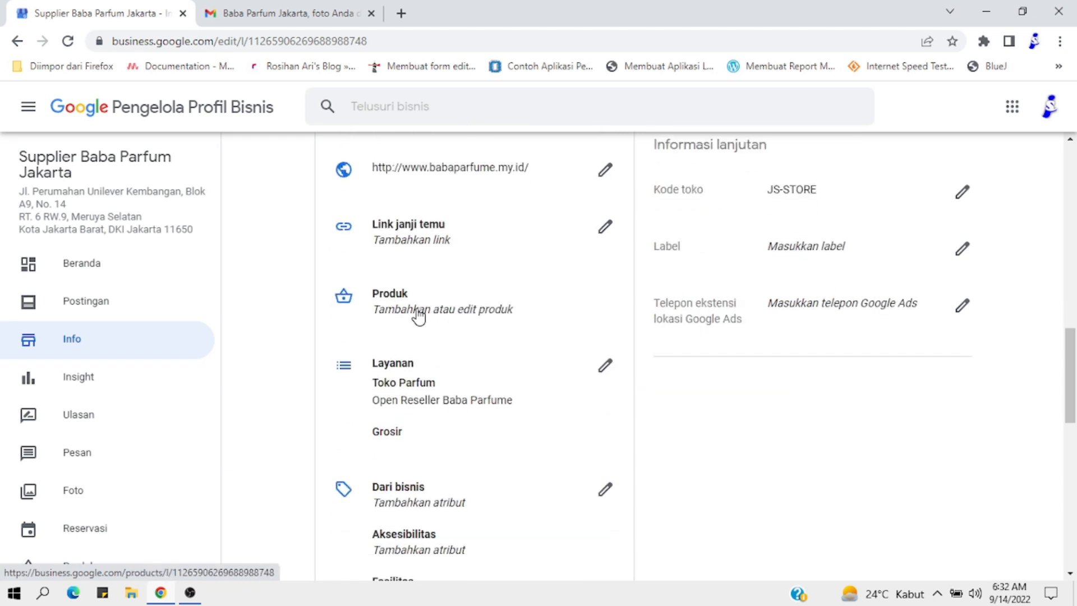
scroll(530, 369, "down", 1)
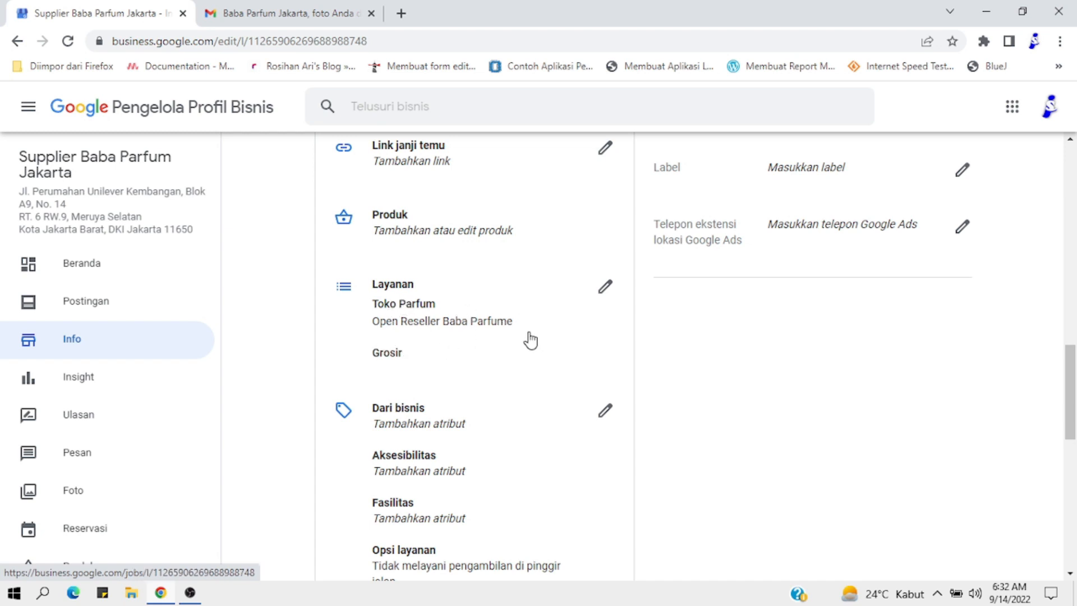
scroll(468, 261, "down", 1)
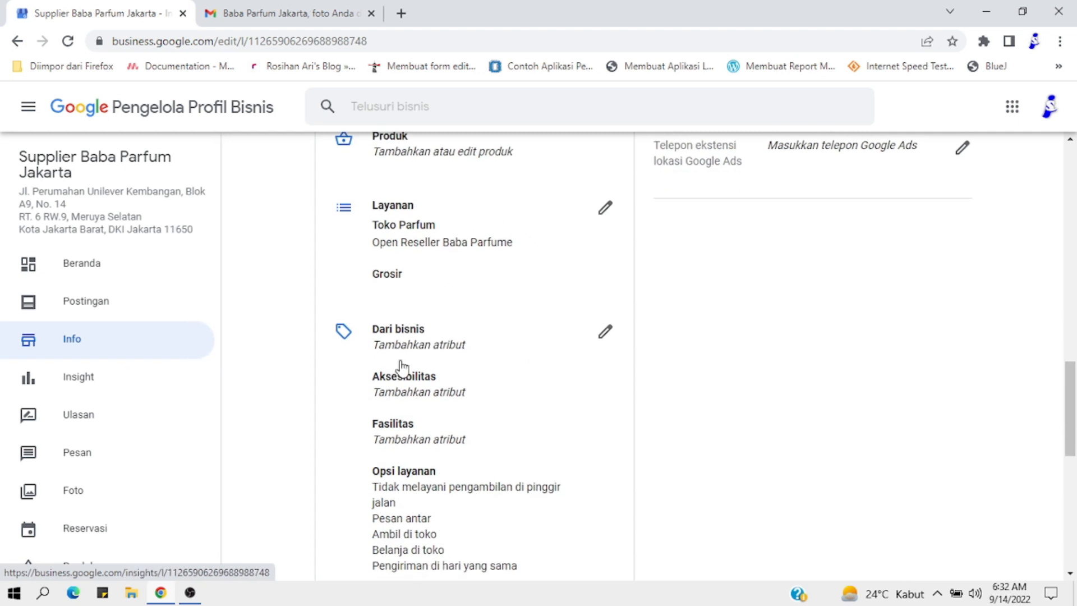
scroll(497, 375, "down", 1)
scroll(500, 375, "up", 1)
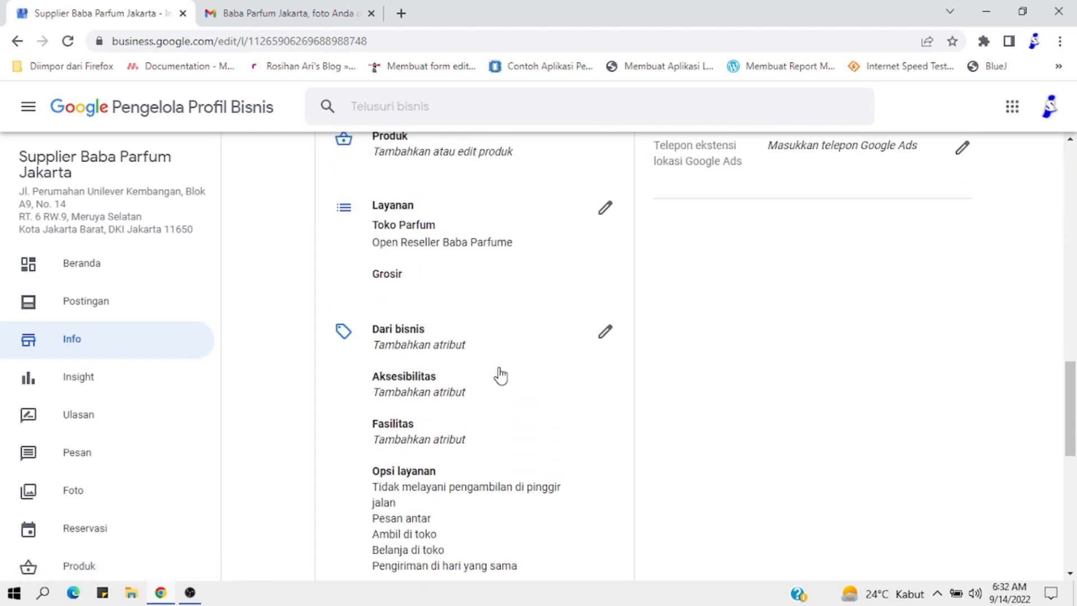
scroll(507, 368, "down", 1)
scroll(508, 367, "up", 2)
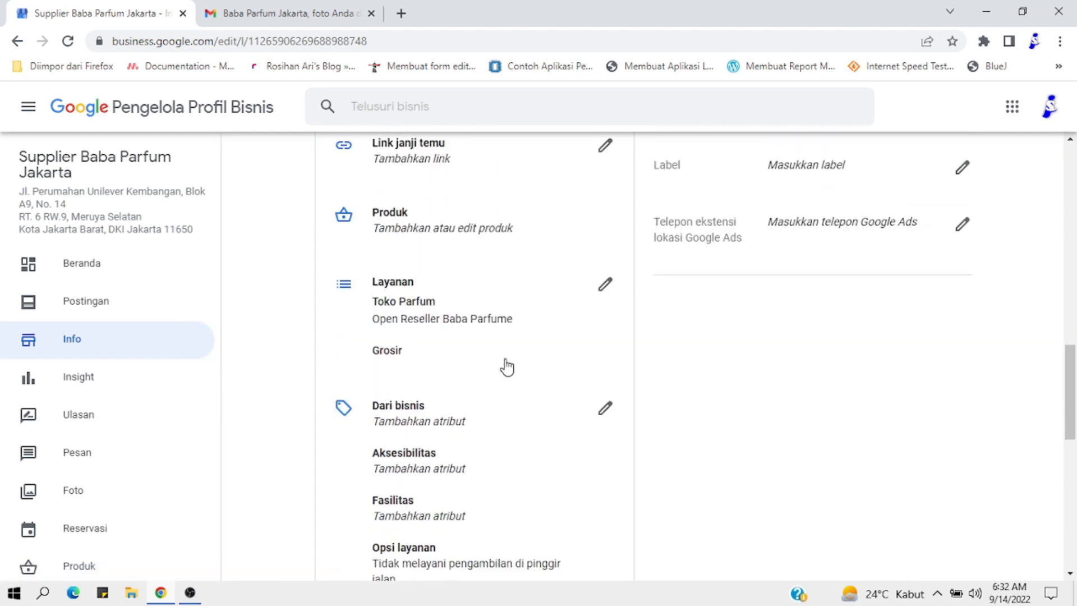
scroll(507, 368, "up", 2)
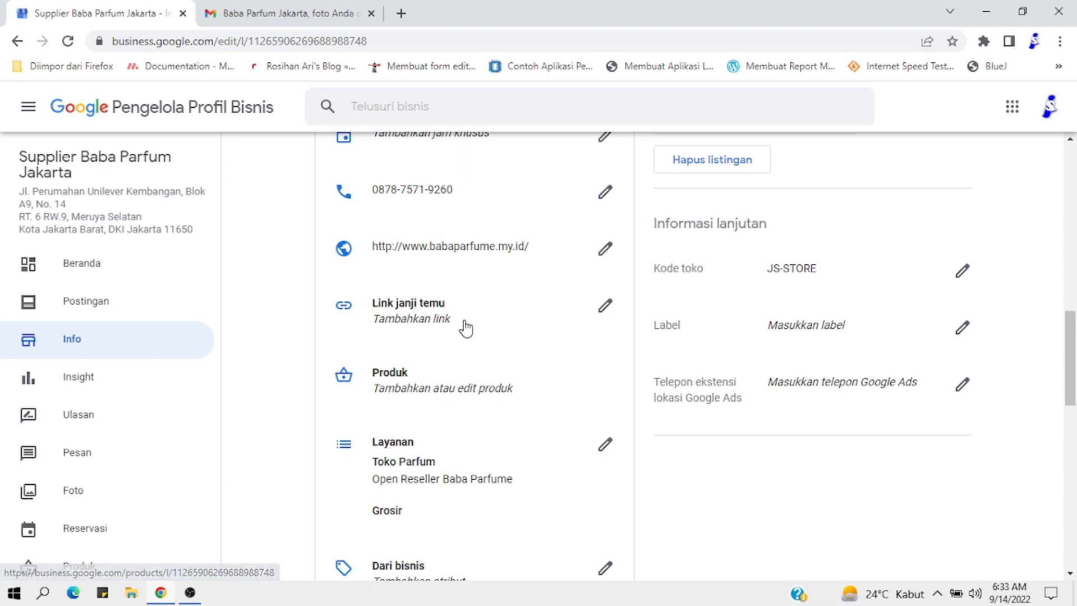
scroll(464, 327, "up", 5)
scroll(447, 236, "down", 5)
- Open the product "Baba Parfum Original Harga Terjangkau" for editing from the product list and review its details
left_click(408, 386)
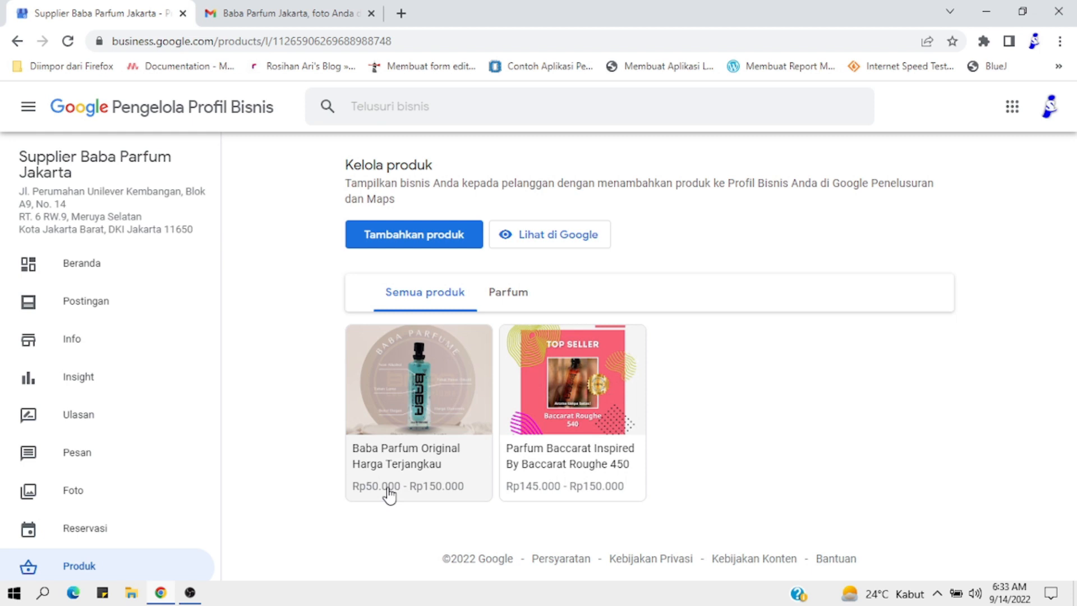
left_click(406, 497)
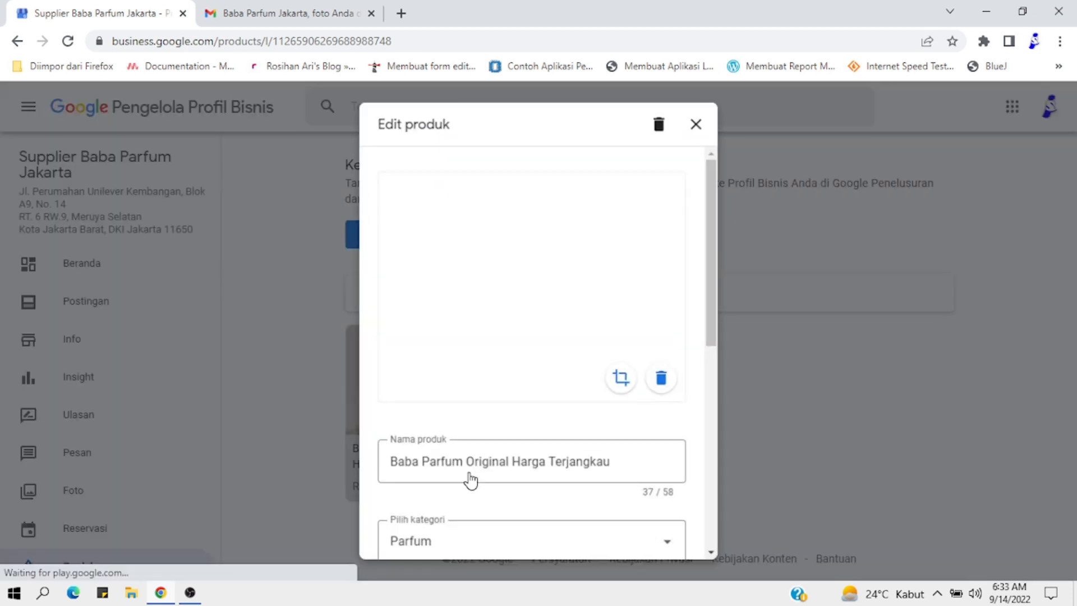
left_click_drag(716, 246, 677, 476)
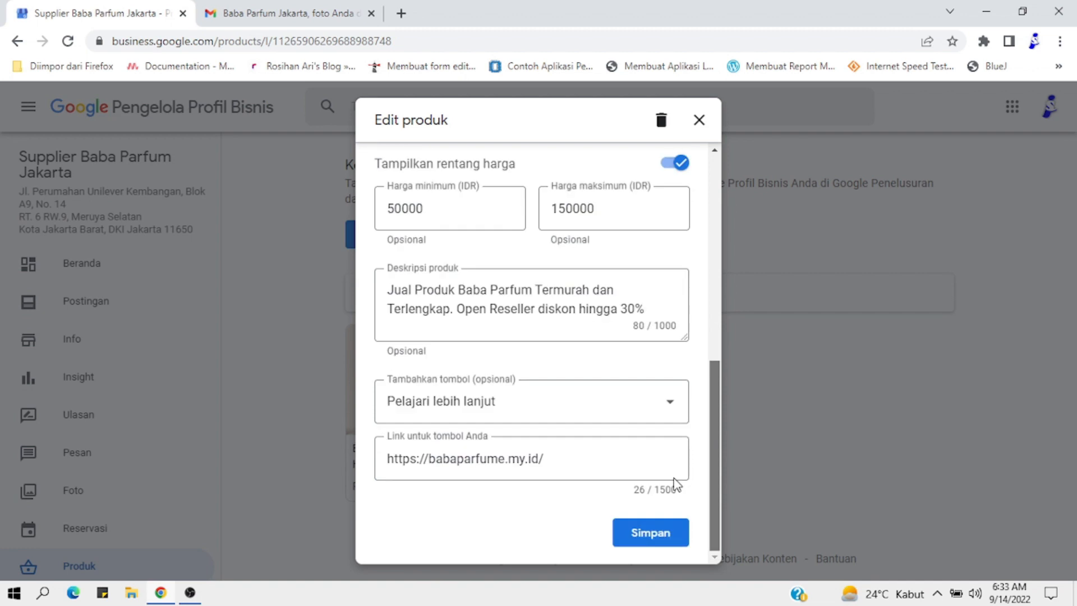
left_click_drag(676, 484, 685, 409)
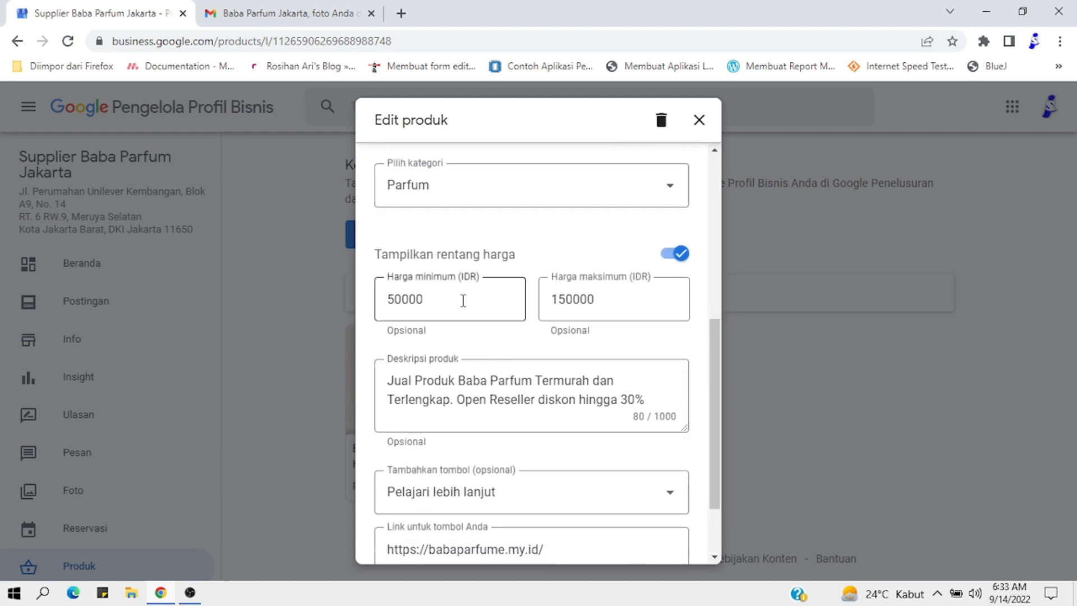
- Examine the product's minimum price, maximum price and description fields without changing them
left_click(404, 301)
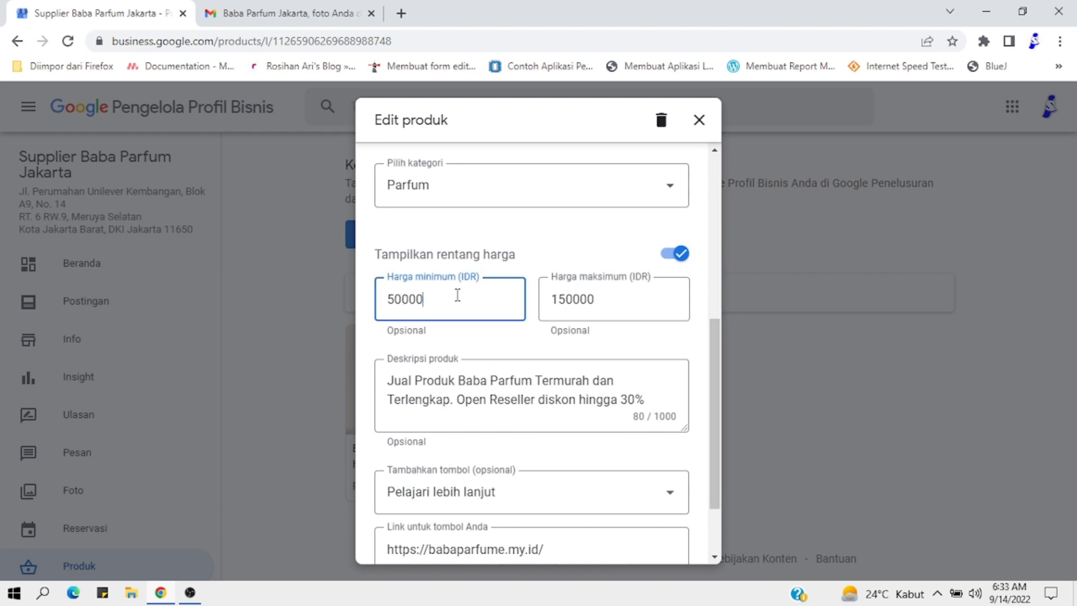
left_click_drag(466, 301, 313, 300)
left_click(641, 298)
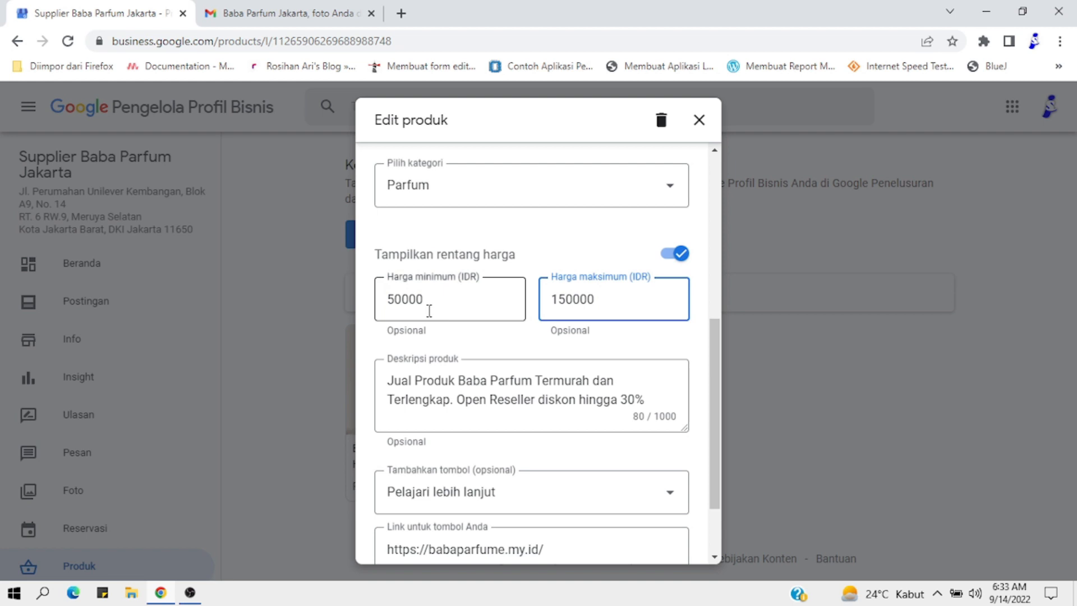
left_click(397, 297)
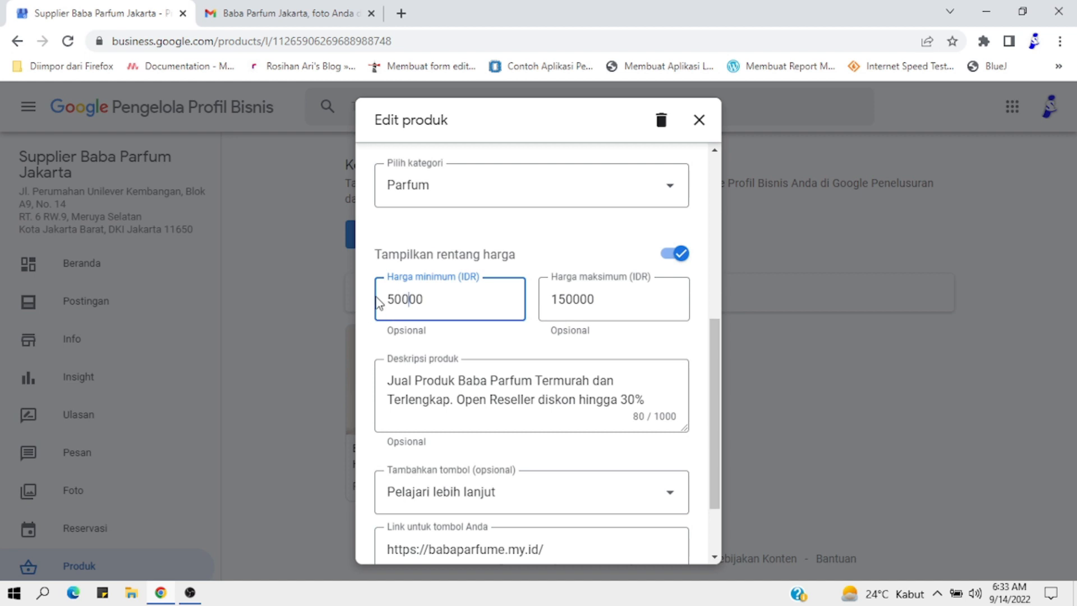
left_click_drag(422, 301, 483, 308)
scroll(466, 342, "down", 2)
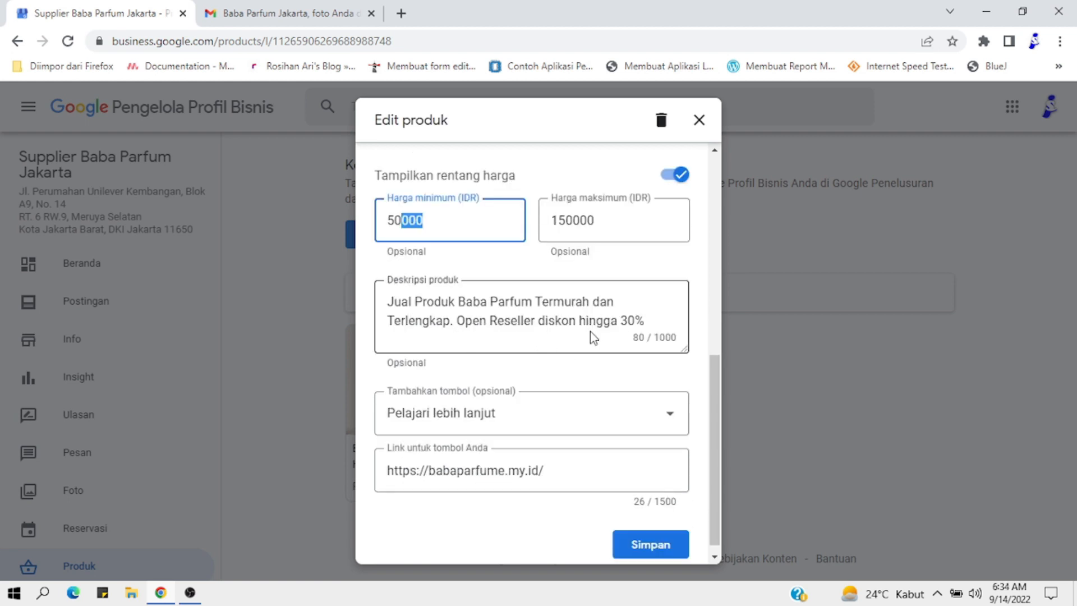
left_click(651, 316)
scroll(669, 286, "down", 1)
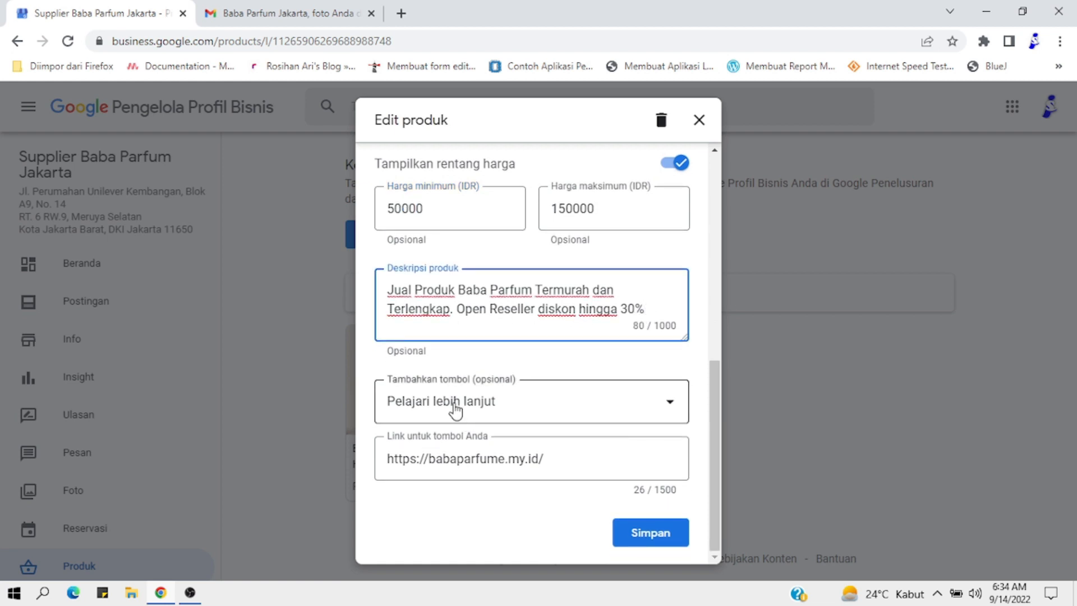
- Set the product's button to "Pesan online", keep its existing link, and save the product
left_click(670, 402)
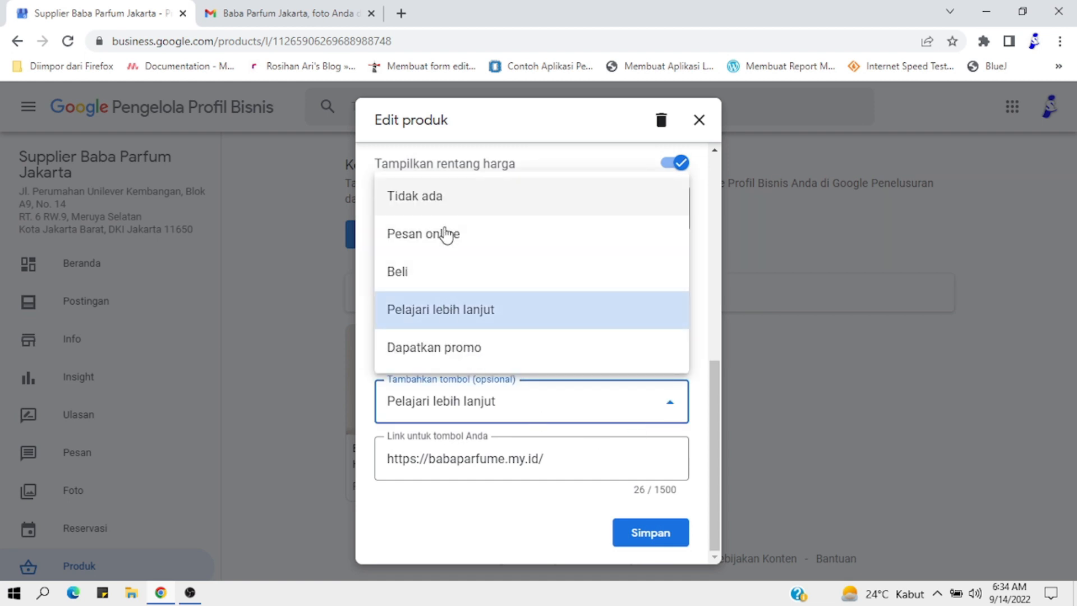
left_click(439, 280)
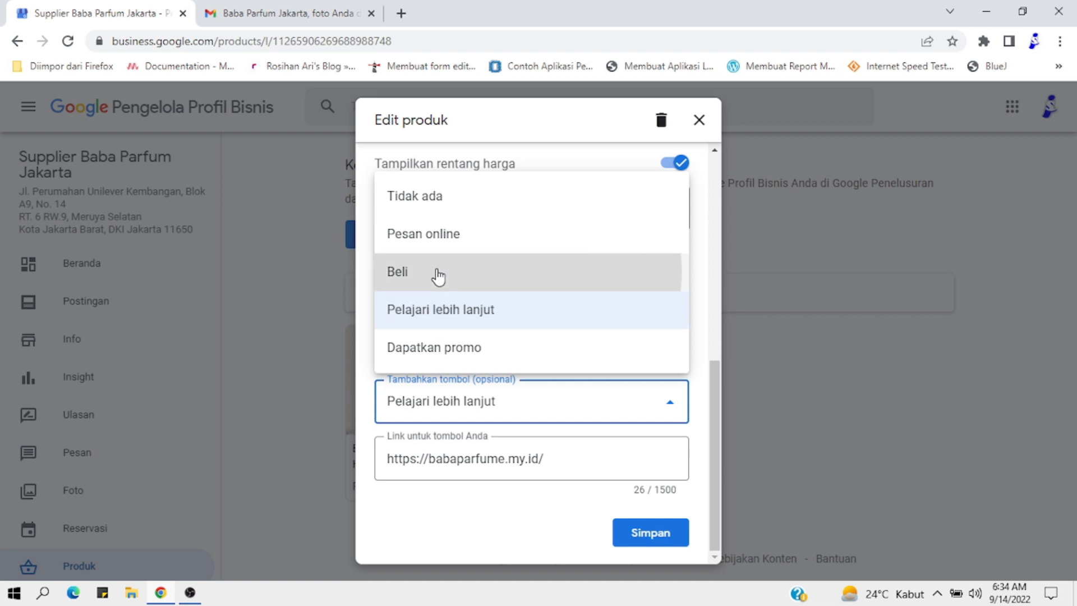
left_click(681, 410)
left_click(436, 242)
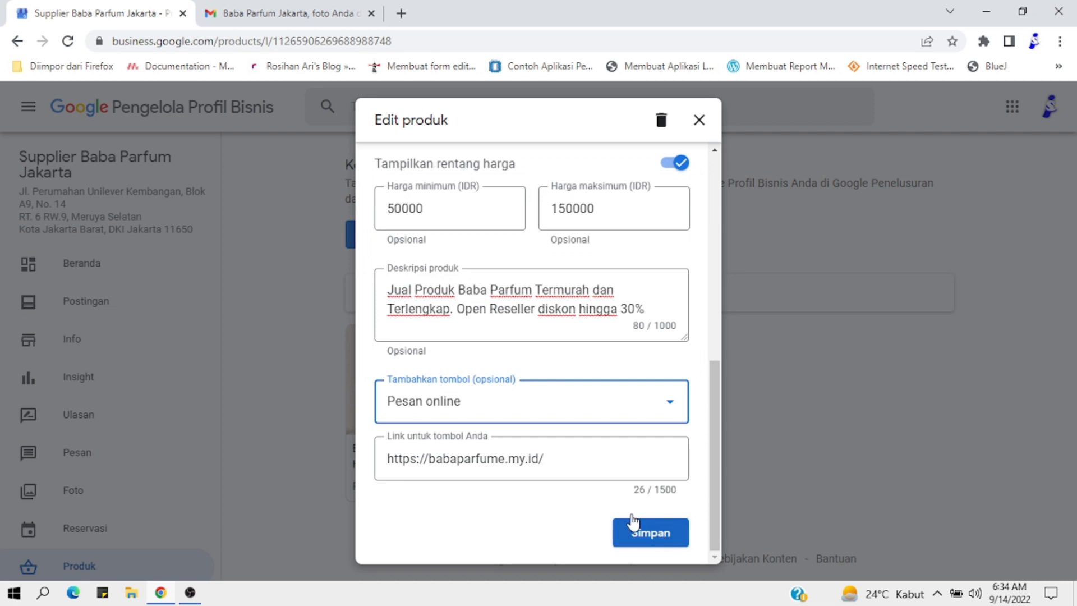
left_click_drag(532, 461, 540, 460)
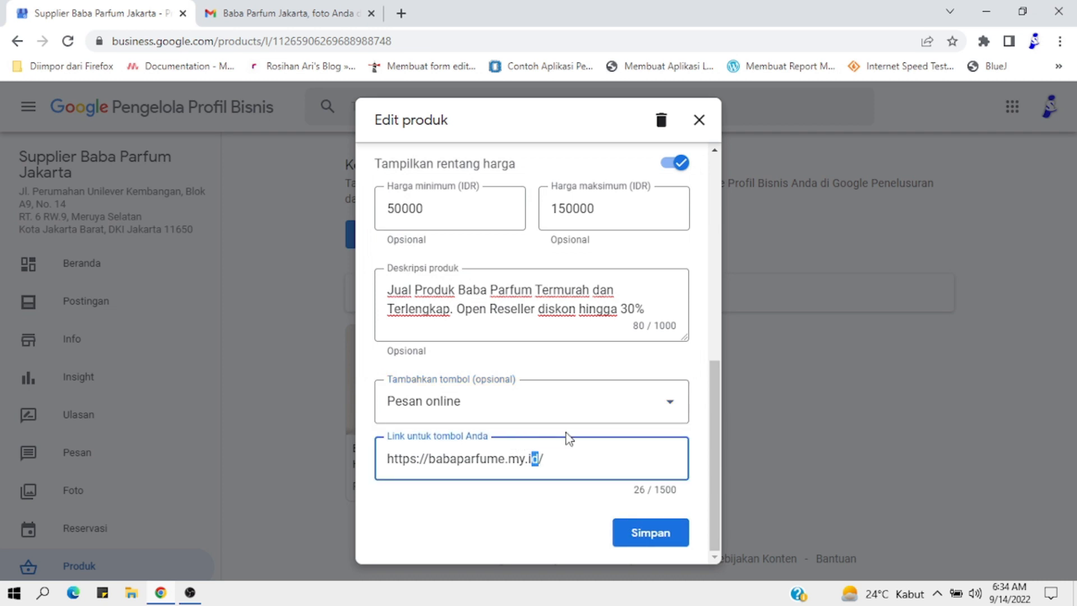
left_click(661, 534)
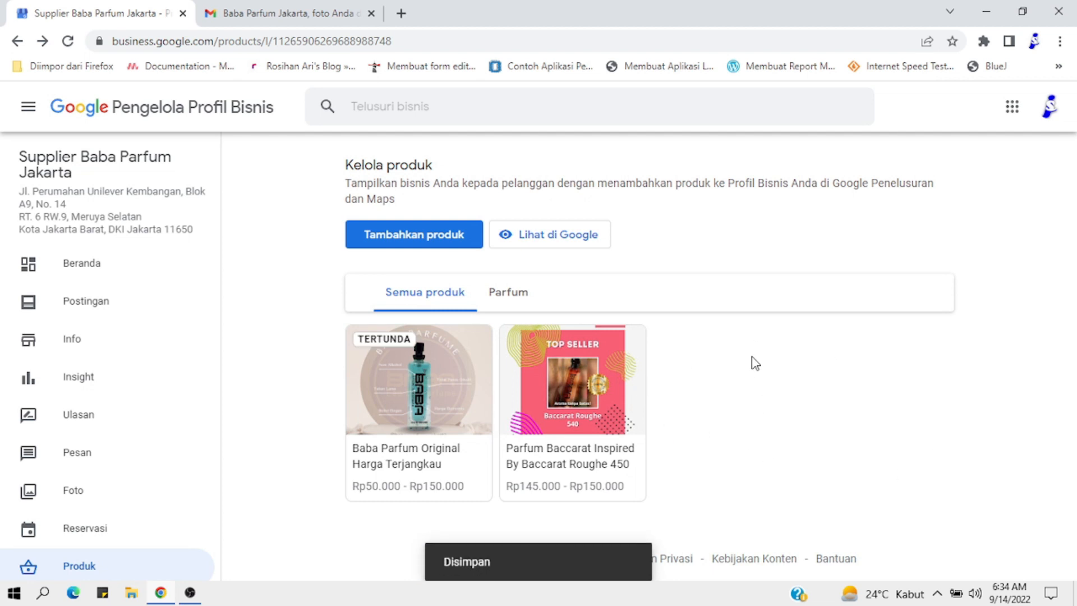
- Examine the photo, name, category, price and description fields of a blank new-product form, and close it without adding anything
left_click(425, 244)
scroll(585, 322, "down", 4)
scroll(584, 320, "up", 2)
scroll(585, 320, "down", 2)
scroll(586, 321, "up", 1)
scroll(587, 319, "up", 2)
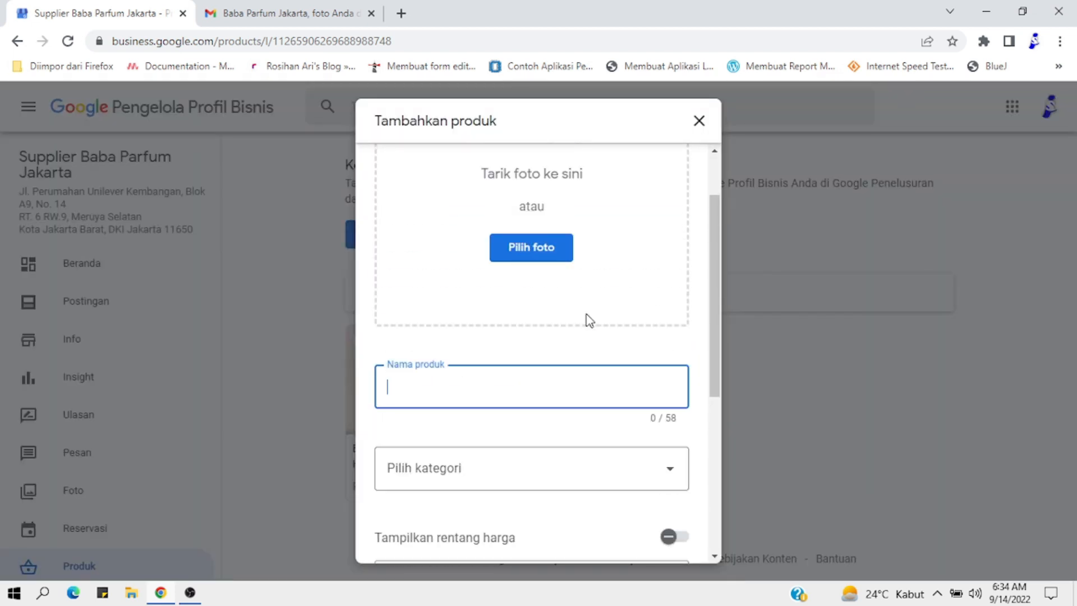
scroll(590, 319, "down", 3)
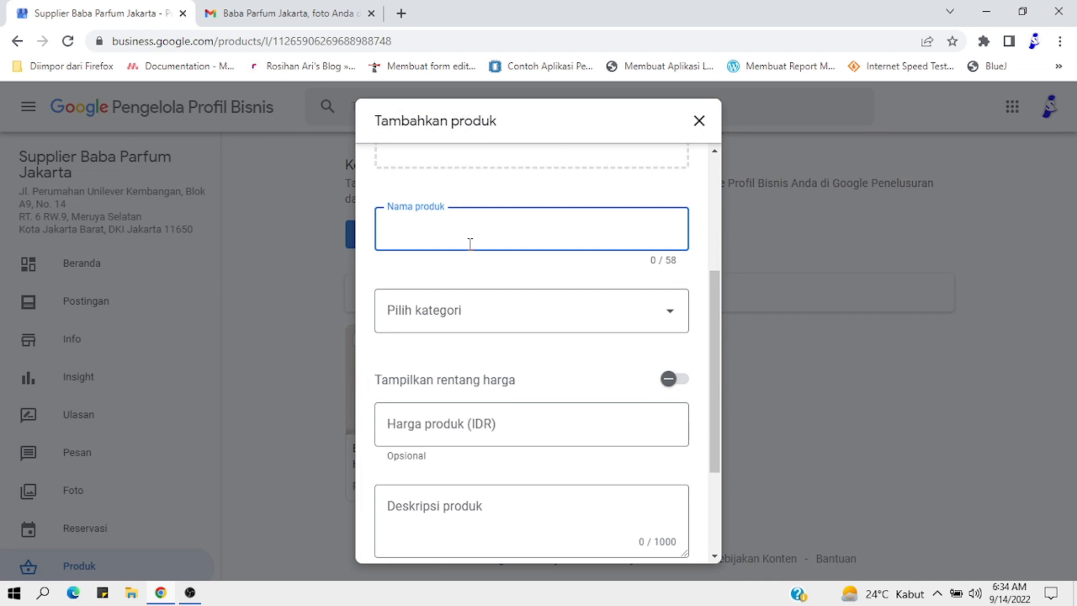
scroll(473, 242, "down", 3)
left_click(487, 353)
left_click(699, 121)
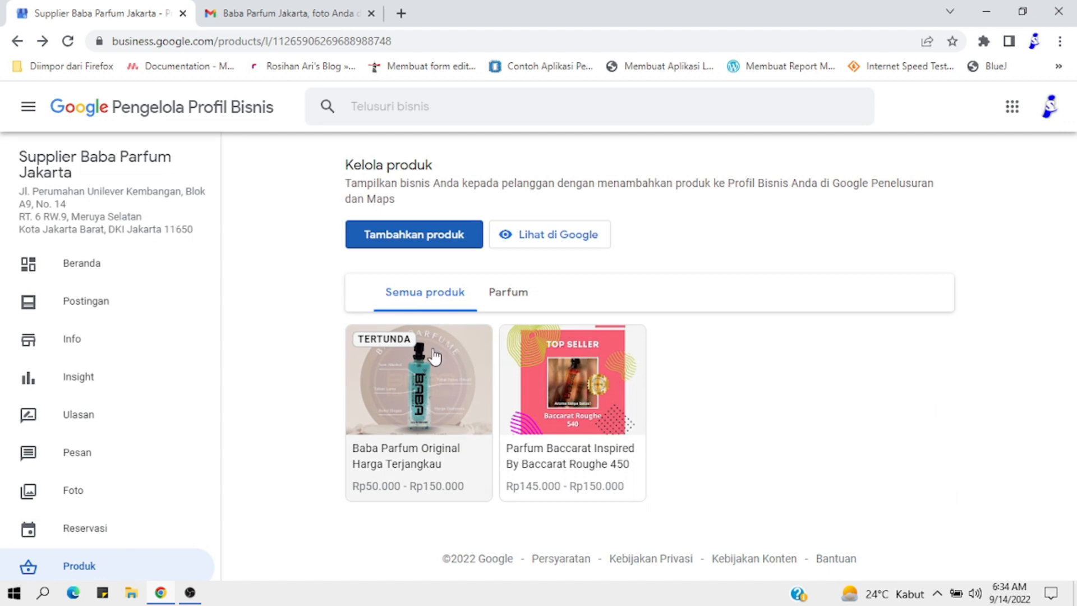
- Open the product "Baba Parfum Original Harga Terjangkau", check its price range, description, button and link, and close it without changes
left_click(425, 486)
left_click_drag(711, 211, 711, 396)
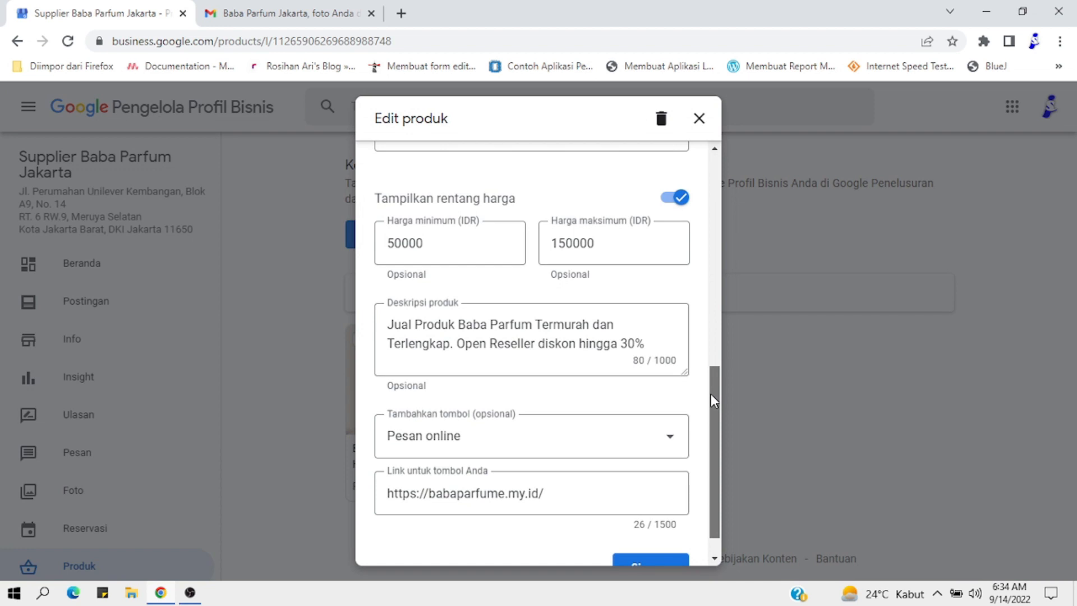
left_click_drag(711, 394, 712, 395)
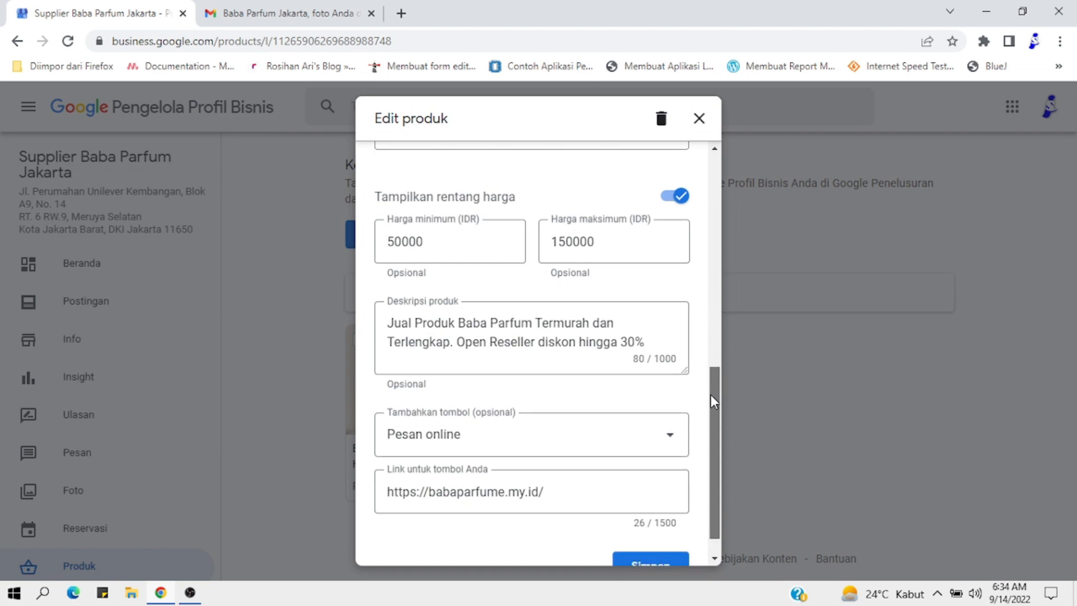
left_click(699, 119)
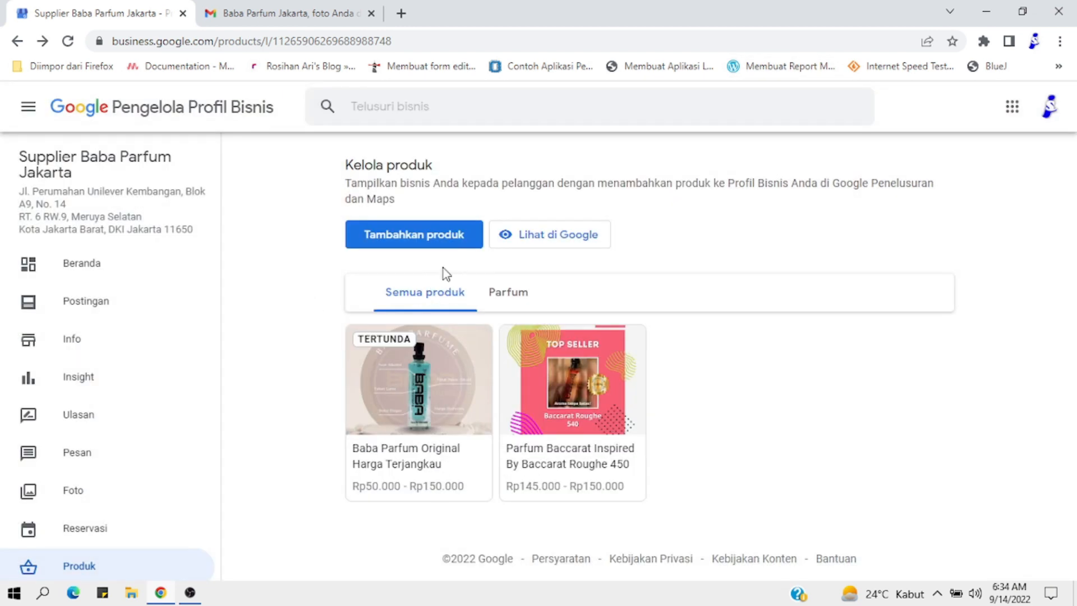
- Return to the business information, open its services, and add and save the custom service "Open Distributor" under the Grosir category
left_click(7, 38)
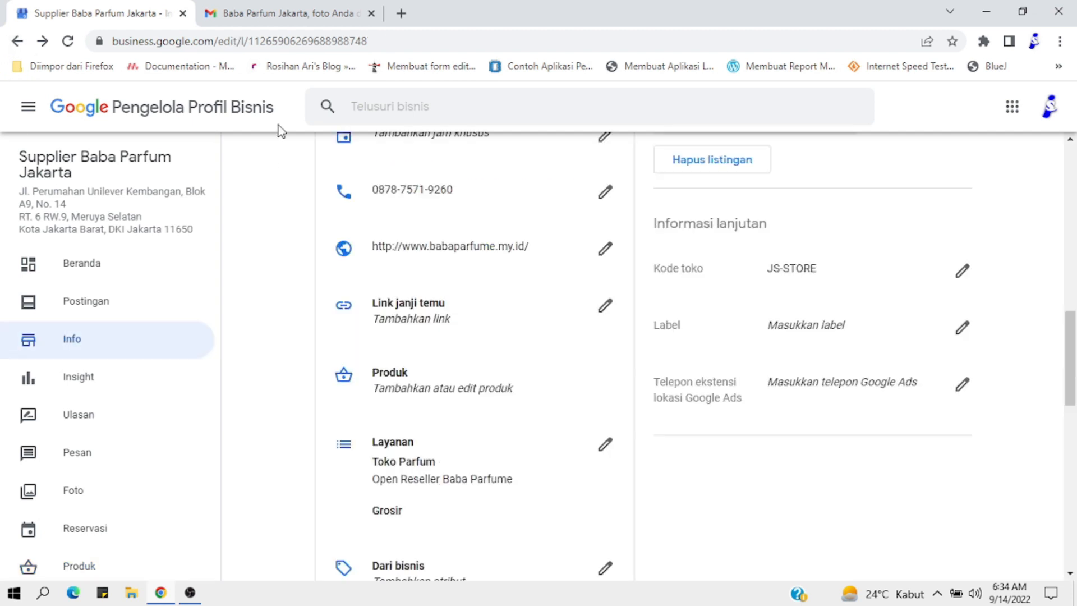
scroll(530, 379, "down", 1)
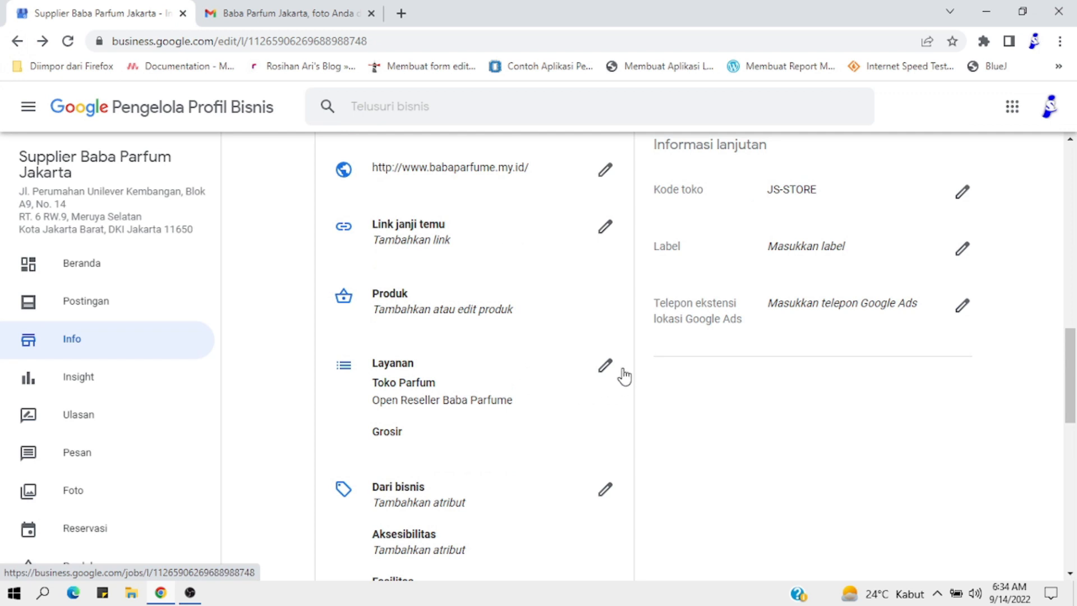
left_click(605, 366)
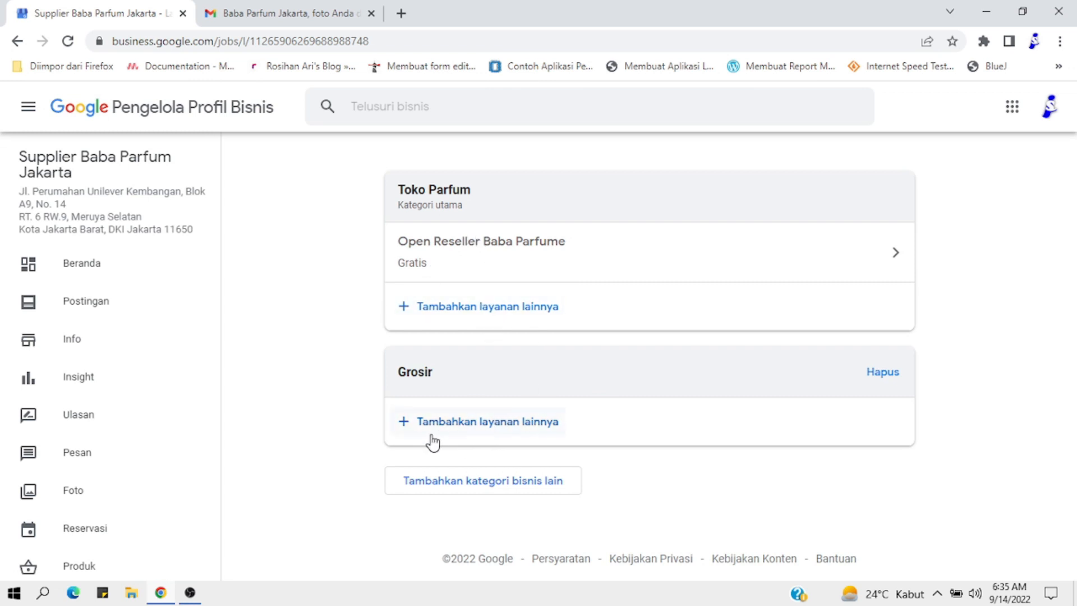
left_click(459, 424)
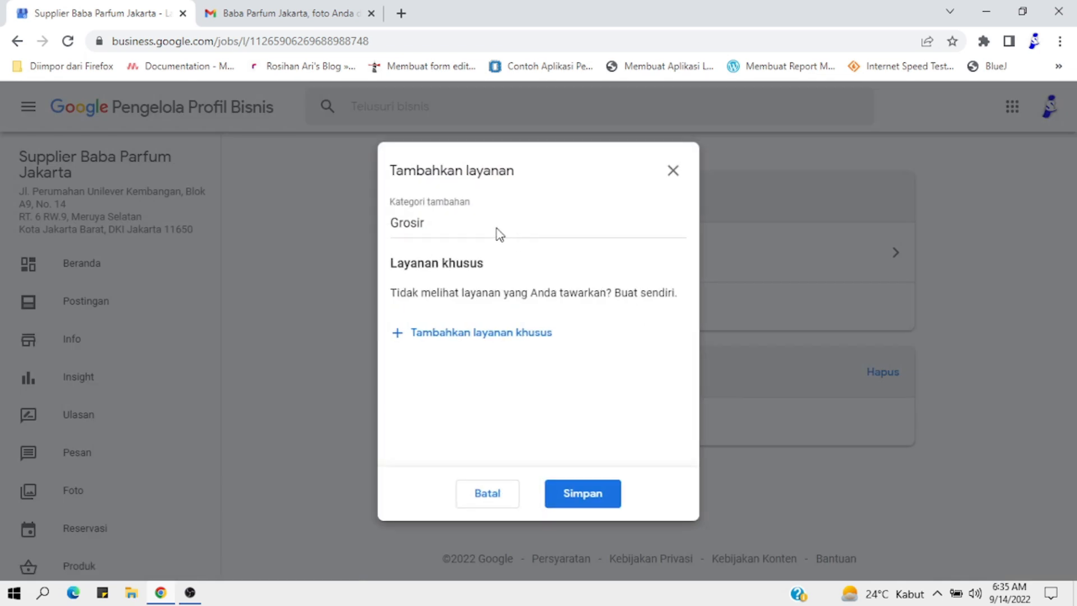
left_click(474, 335)
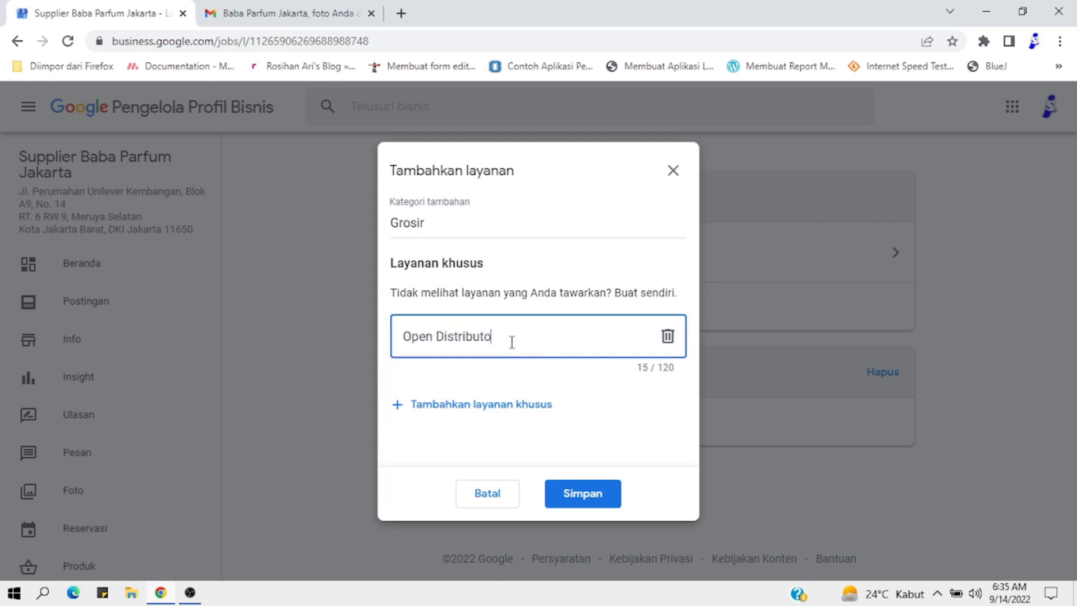
left_click(587, 501)
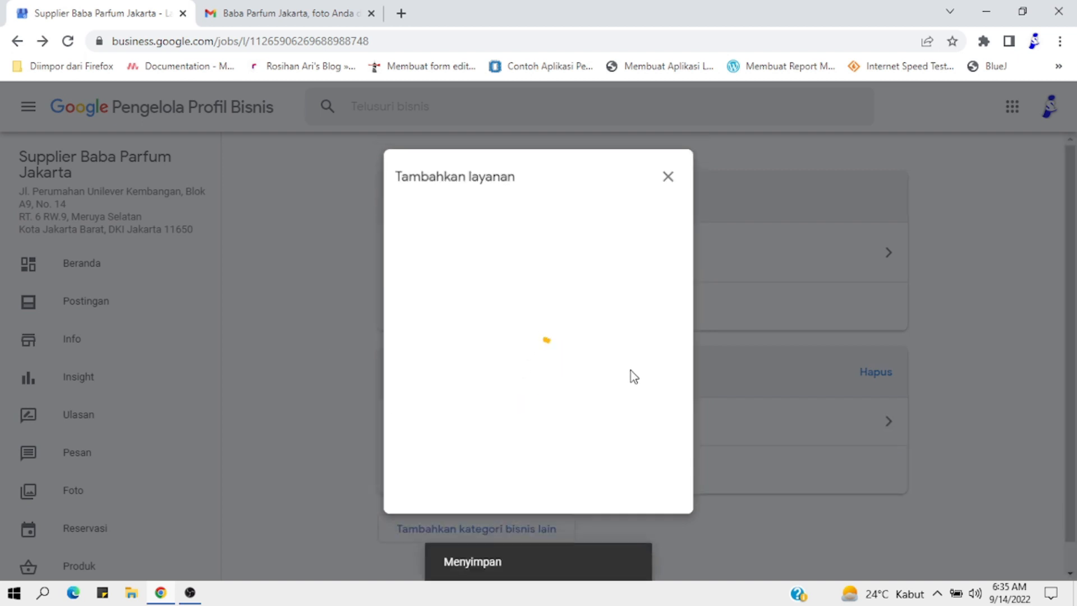
scroll(641, 367, "down", 1)
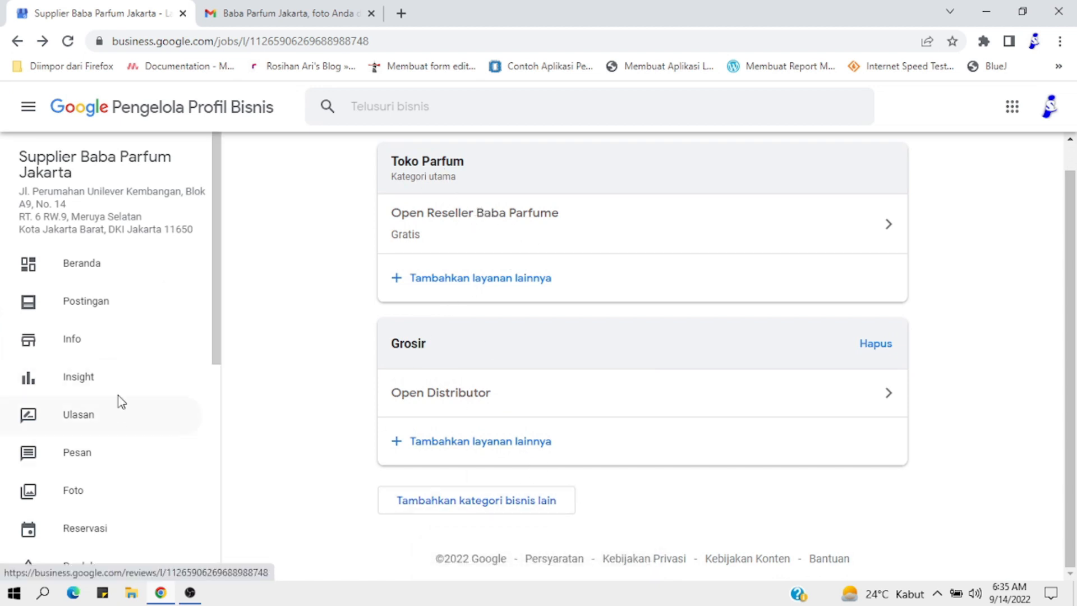
- Go back to the business information, replace "Distributor" with "Supplier" in the business description, and apply the change
left_click(17, 41)
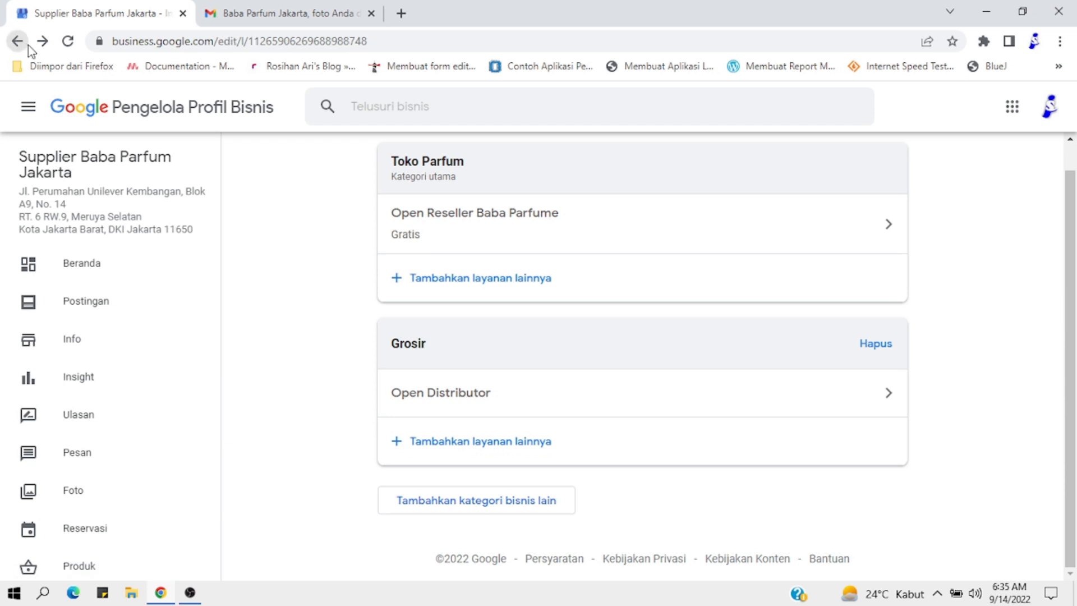
scroll(539, 402, "down", 5)
scroll(538, 402, "up", 4)
scroll(456, 385, "down", 1)
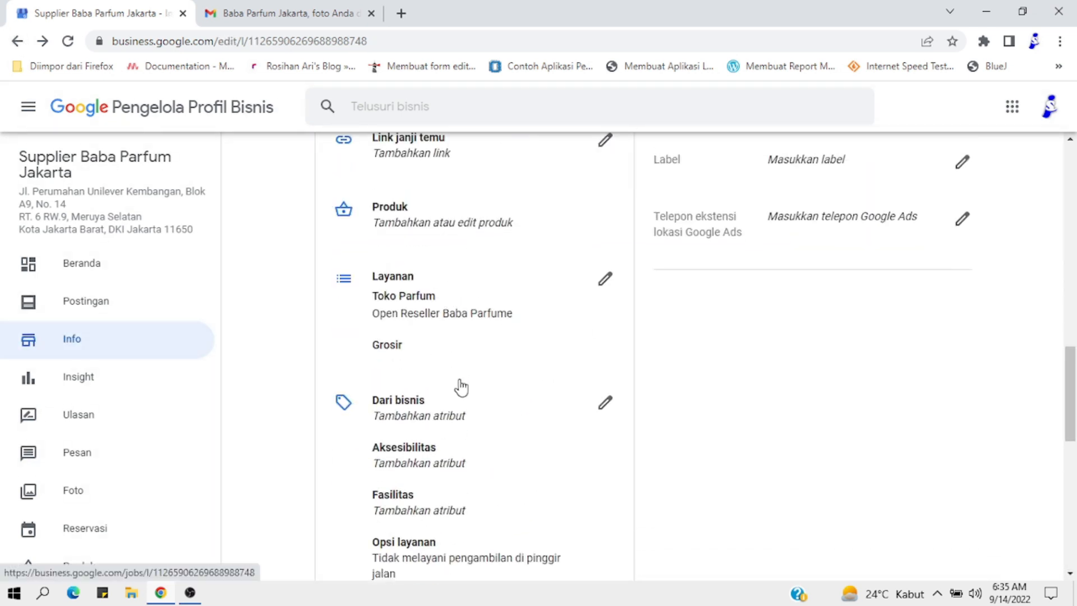
scroll(449, 362, "down", 1)
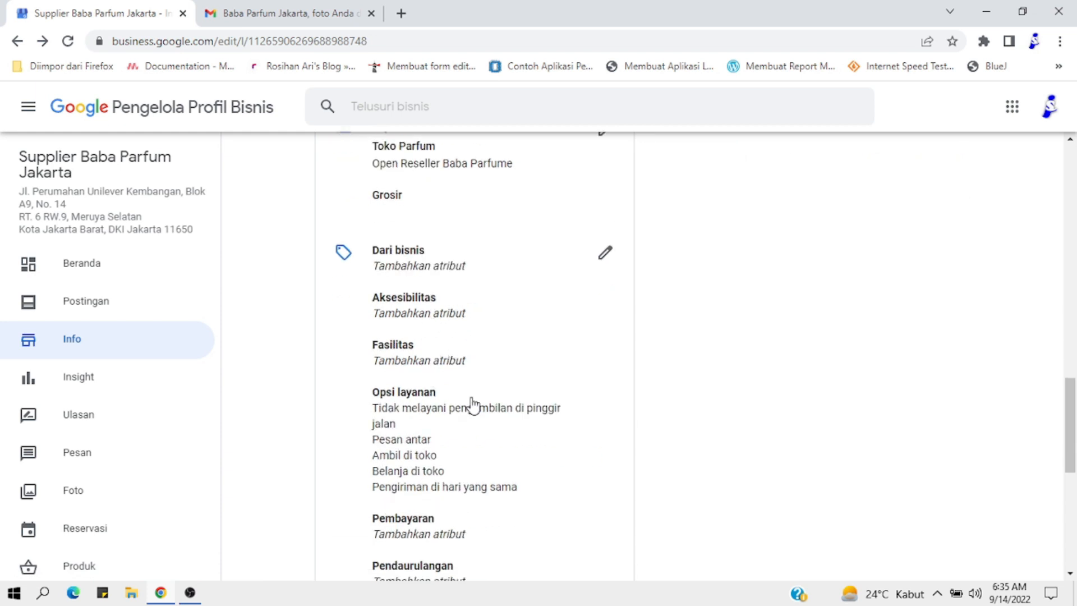
scroll(489, 449, "down", 5)
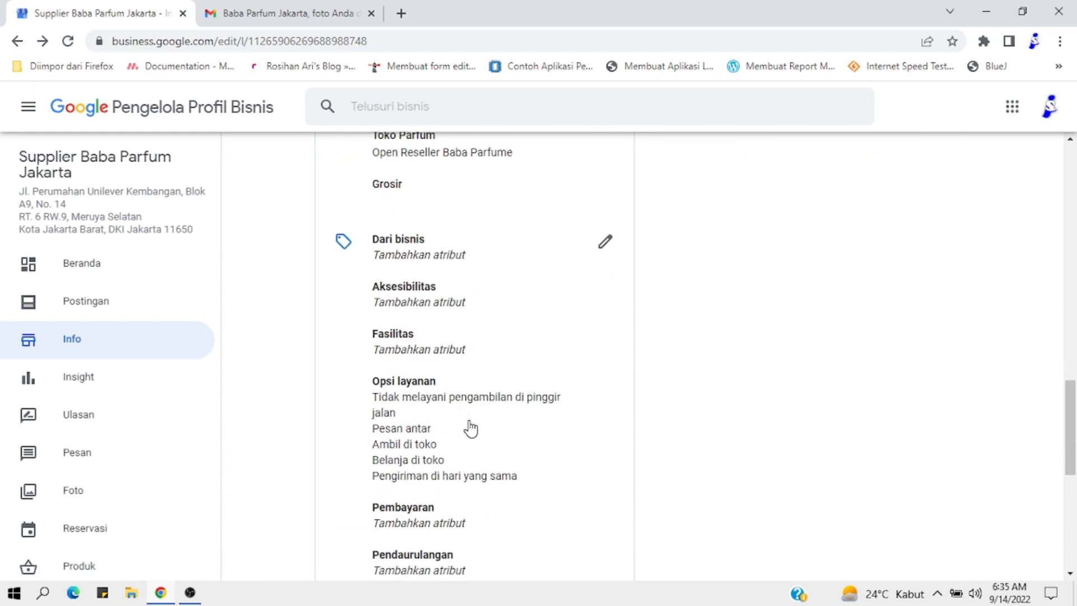
scroll(487, 424, "down", 2)
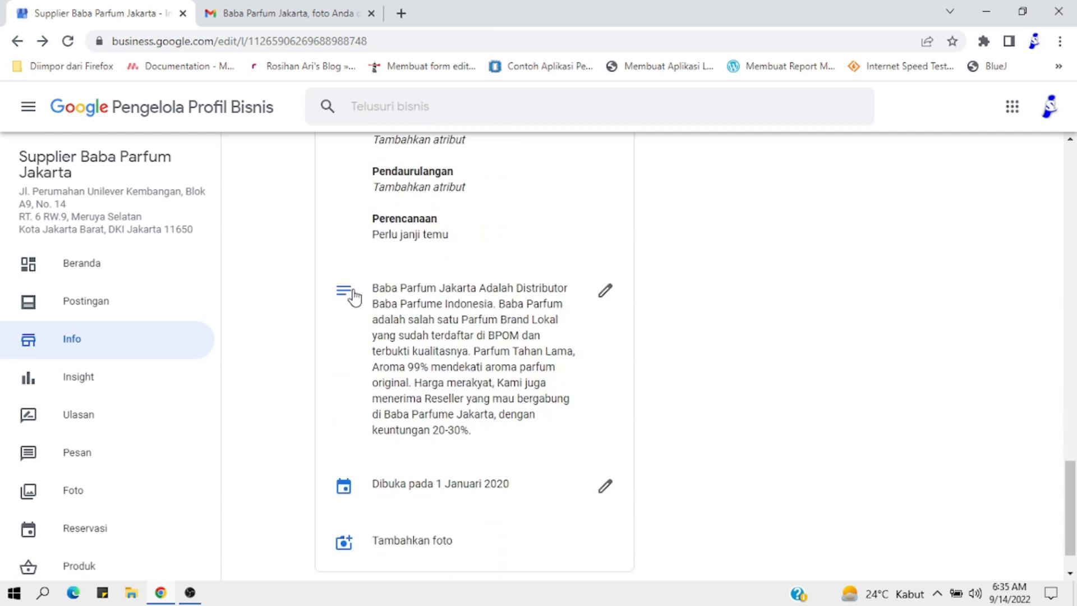
left_click(605, 291)
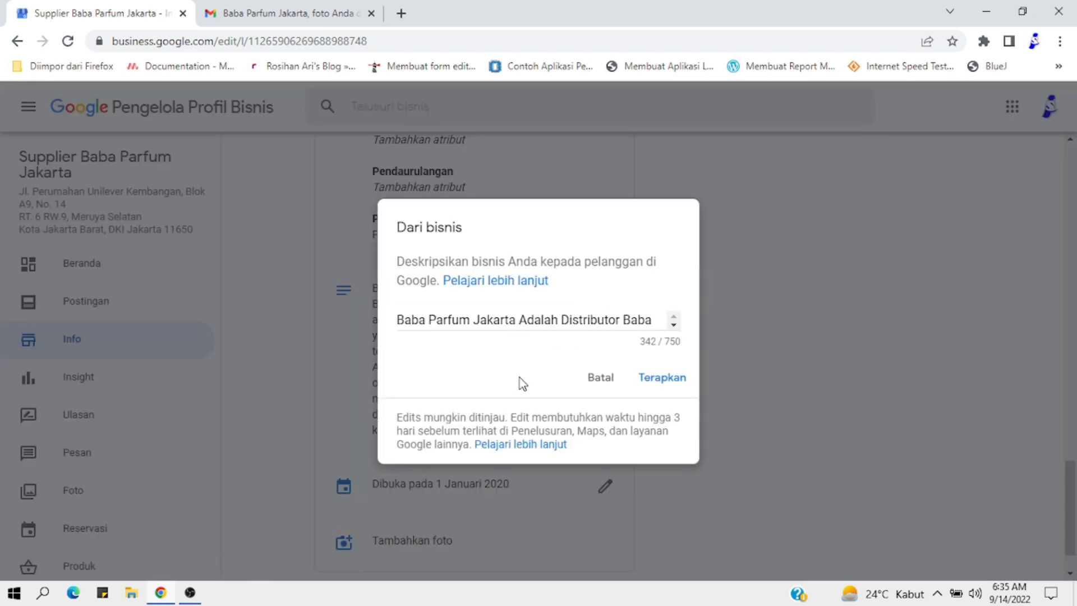
double_click(586, 244)
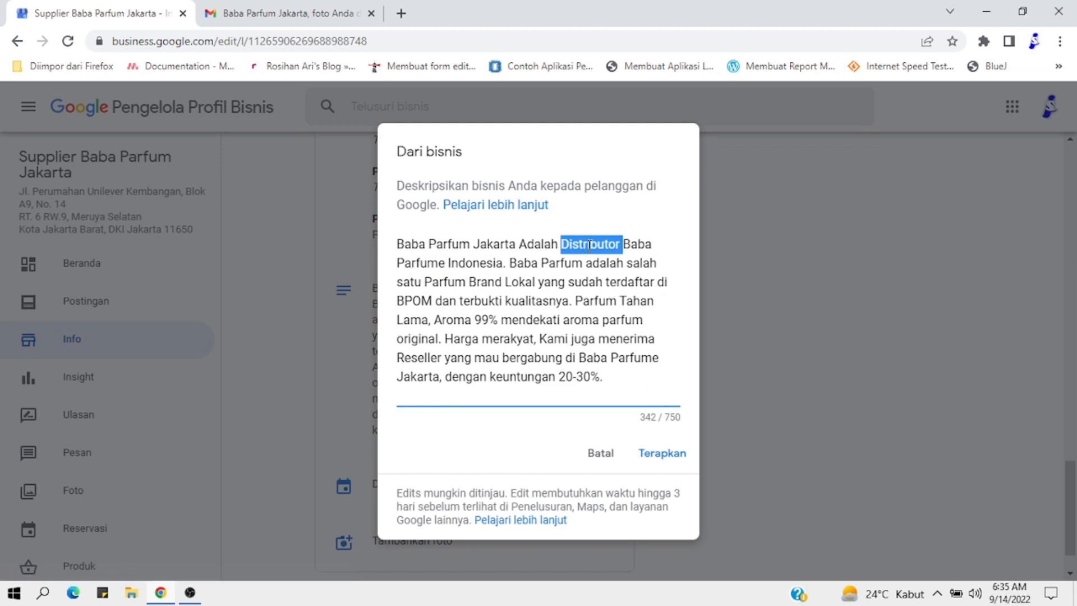
type("Supplier")
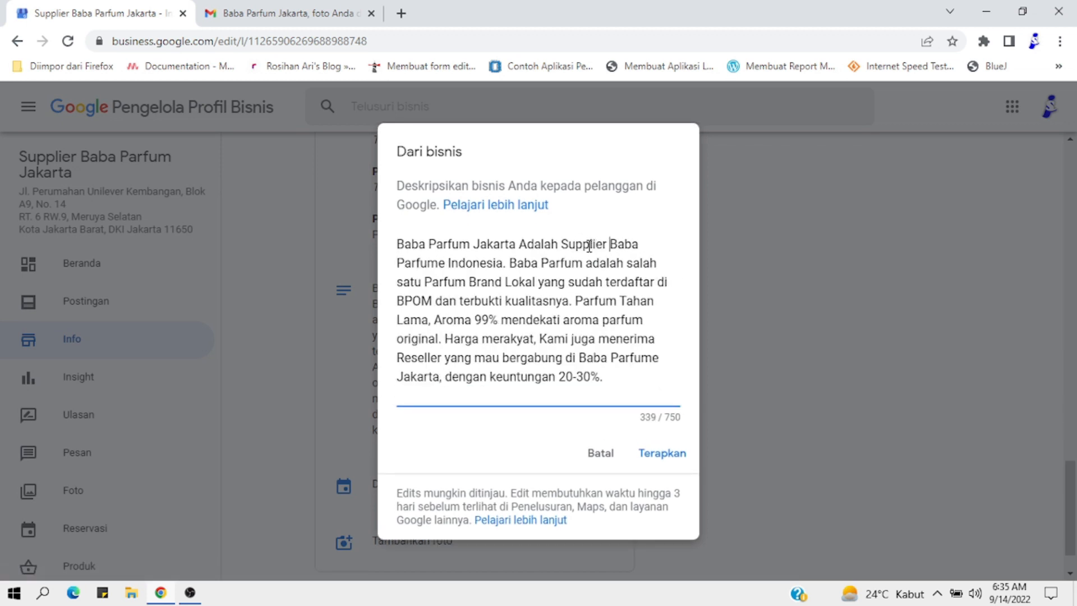
left_click(663, 455)
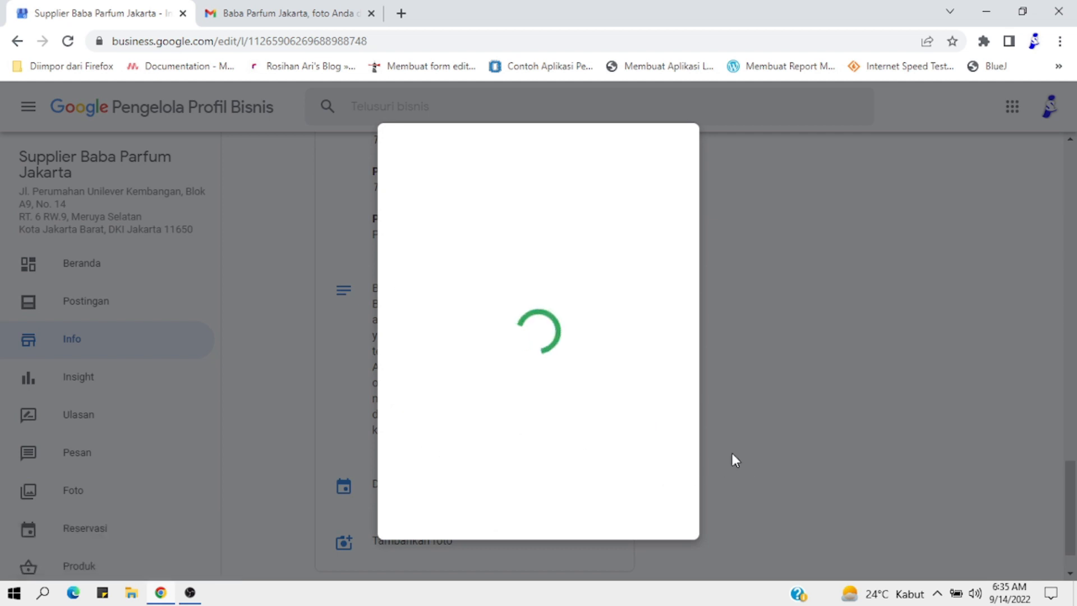
- Review the edited description, the attributes and the listed services on the business information page
scroll(631, 425, "down", 2)
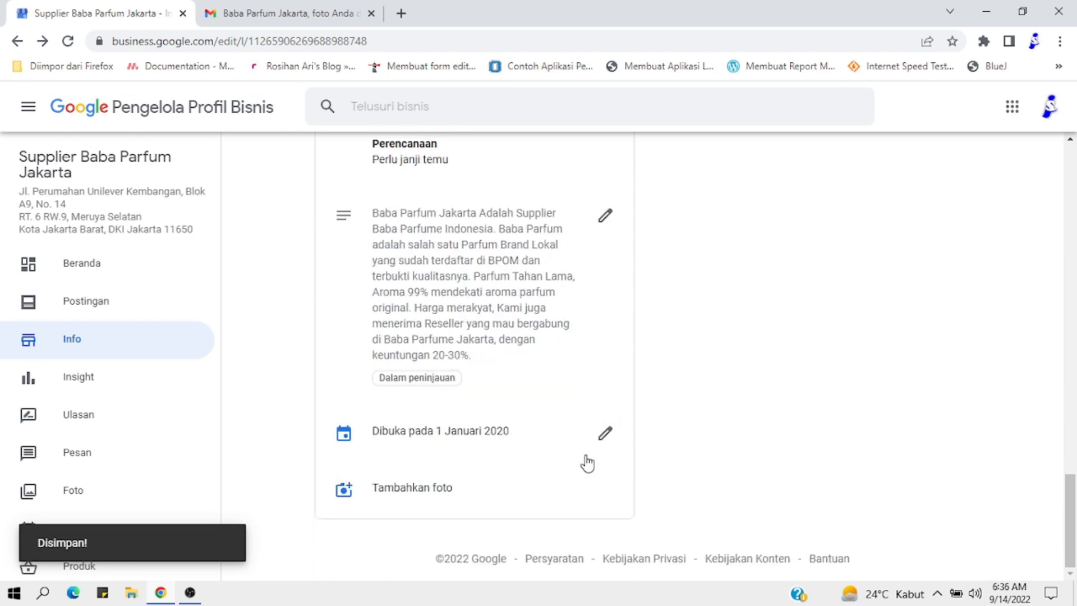
scroll(563, 306, "up", 15)
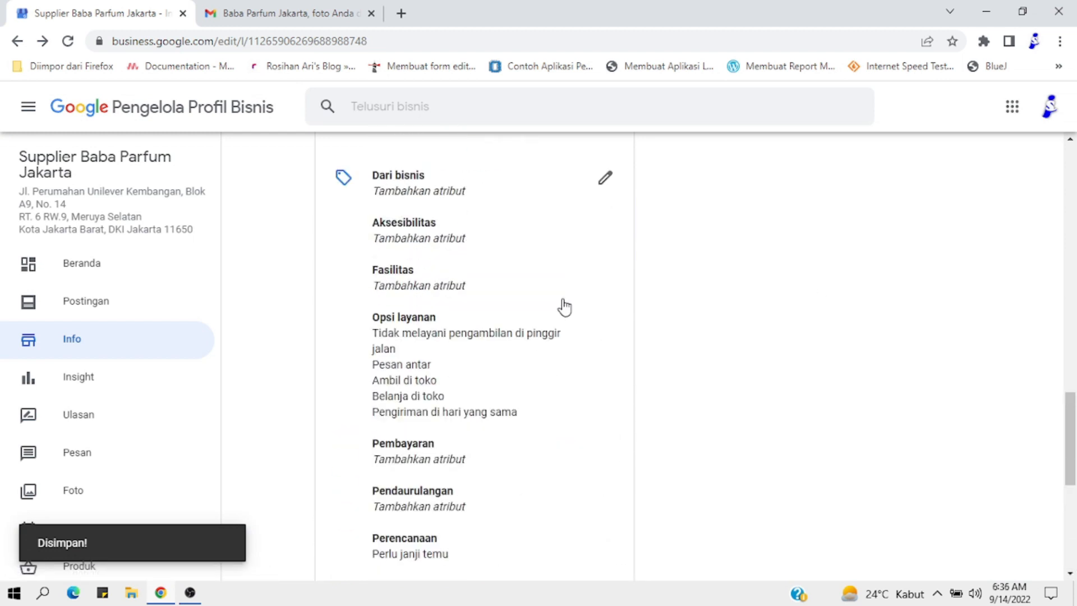
scroll(563, 283, "up", 5)
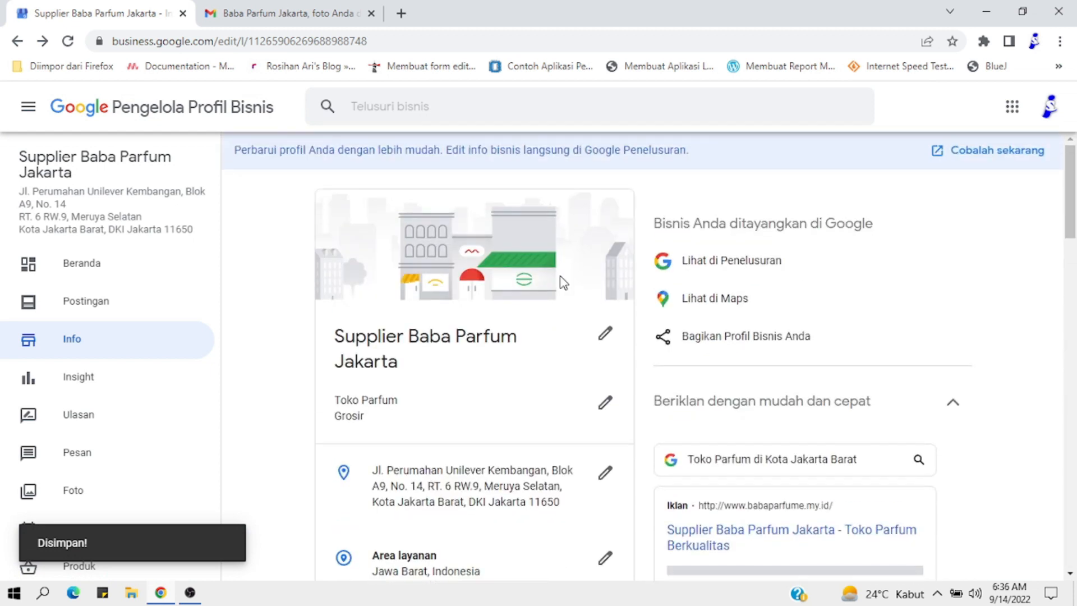
scroll(560, 283, "down", 10)
scroll(124, 394, "down", 3)
scroll(137, 382, "up", 3)
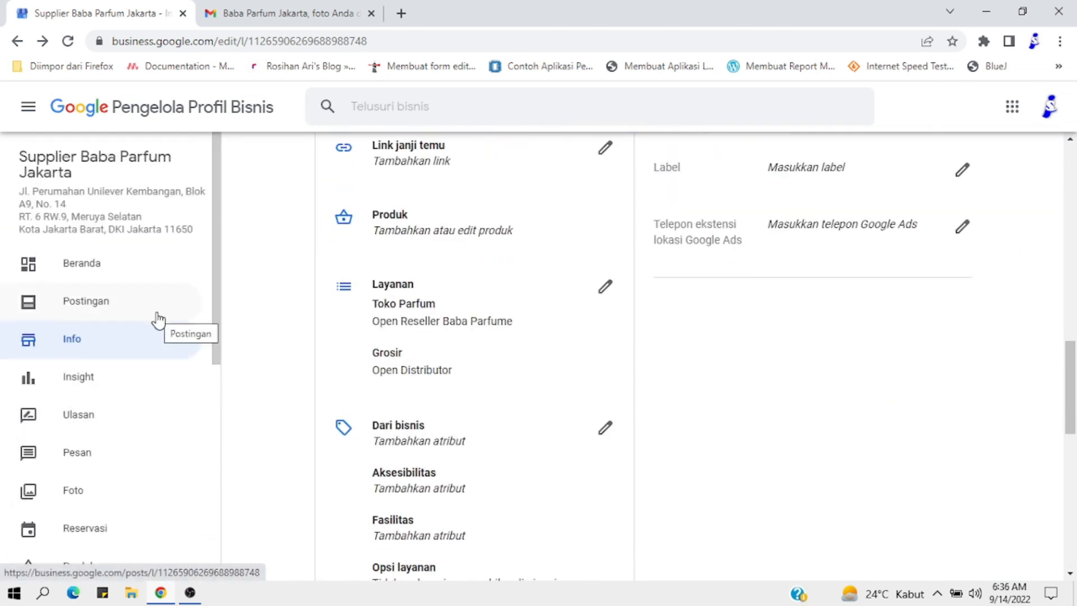
- Open the business's posts and examine the existing posts' texts, update dates, and view and click statistics
left_click(118, 307)
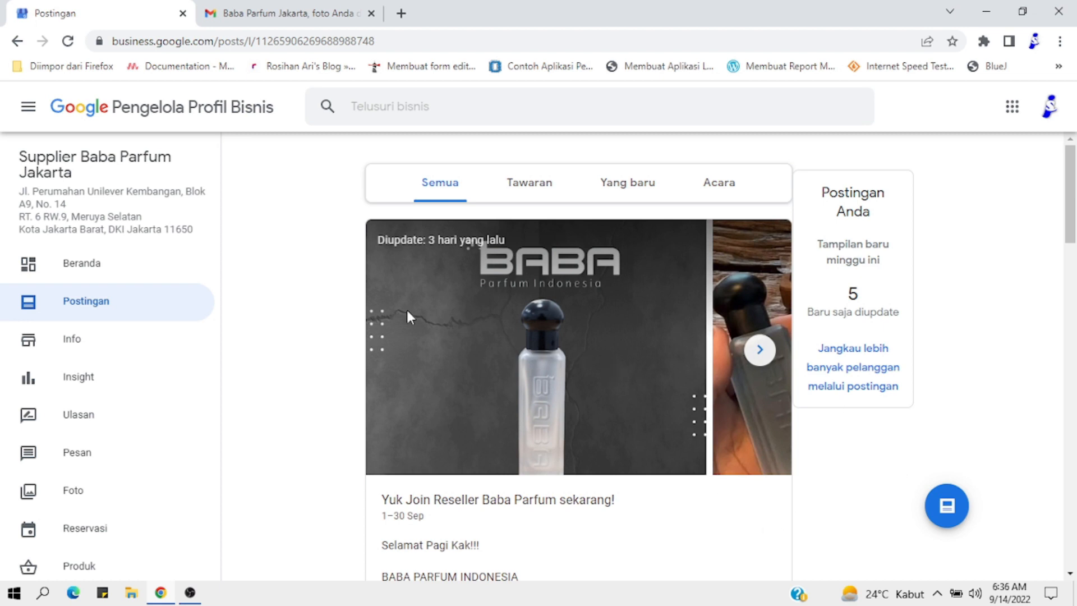
scroll(436, 291, "down", 20)
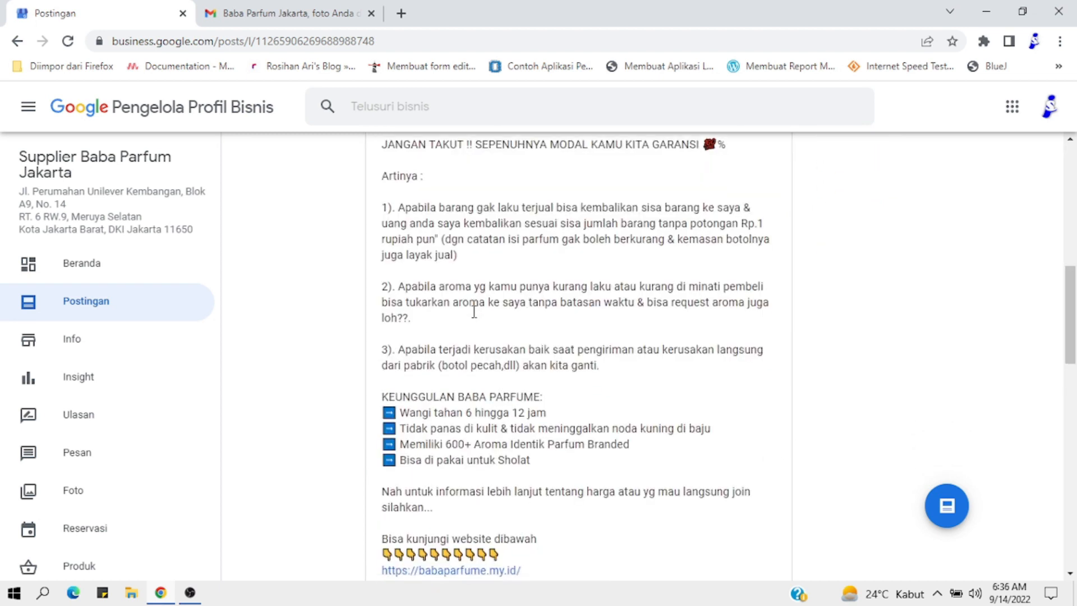
scroll(484, 308, "up", 3)
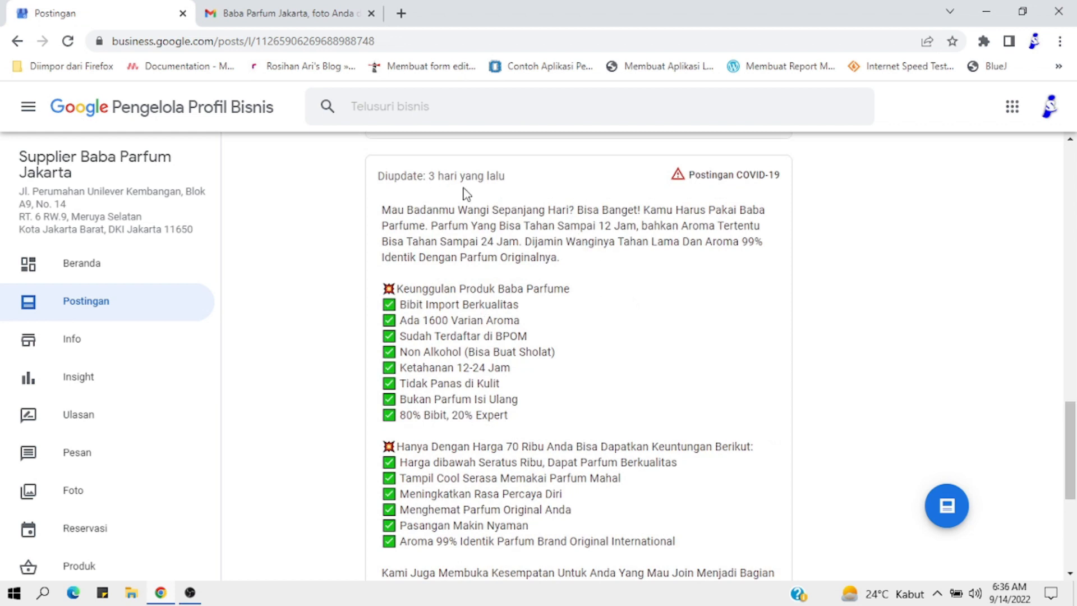
scroll(459, 229, "down", 5)
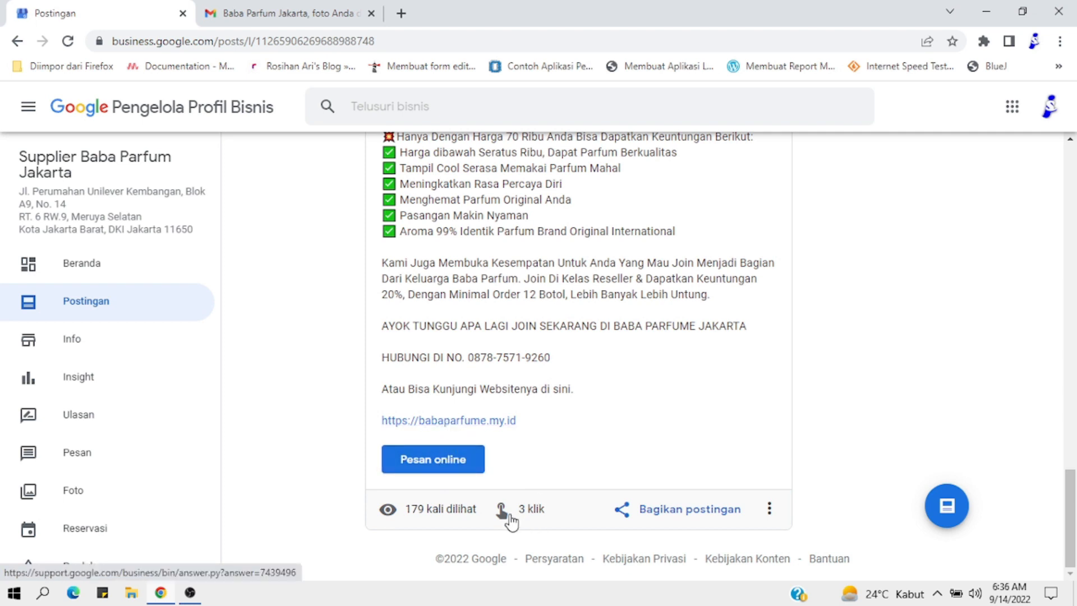
scroll(785, 427, "up", 10)
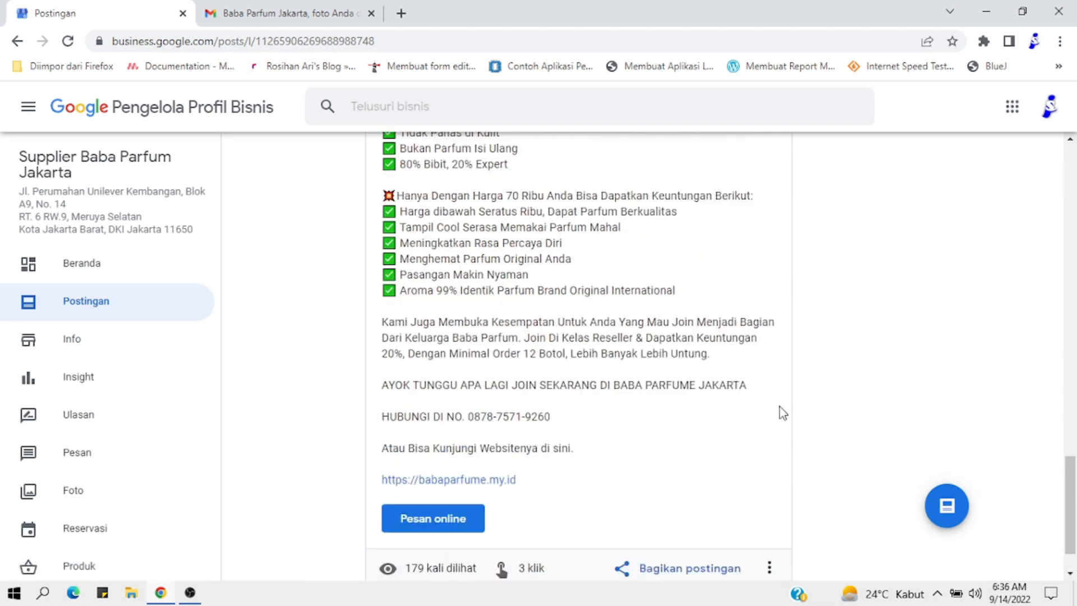
scroll(954, 480, "up", 12)
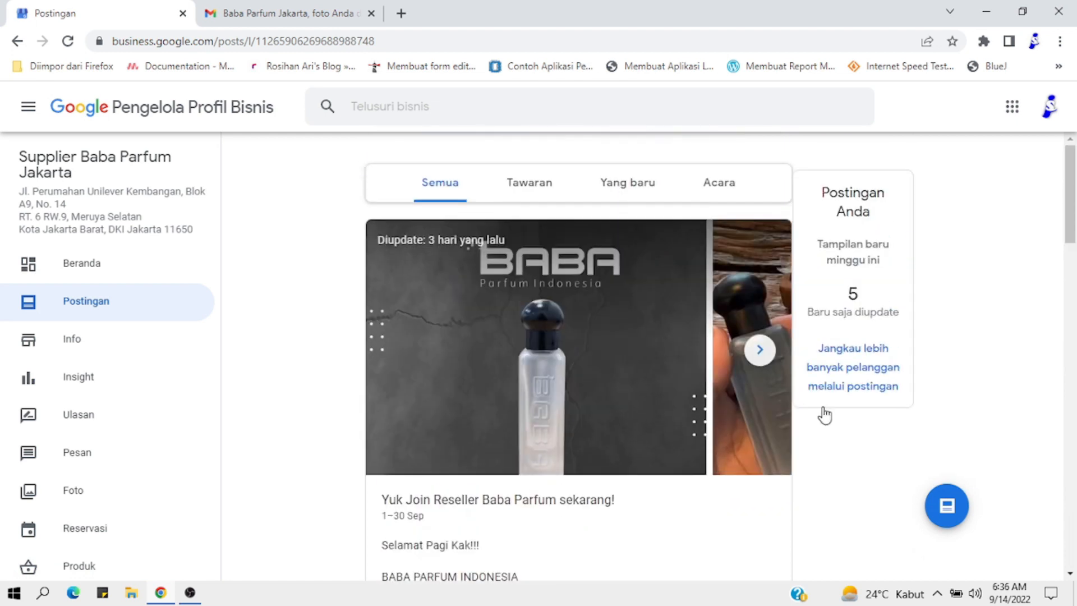
- Start a new COVID-19 post and put the cursor in its status text field
left_click(949, 514)
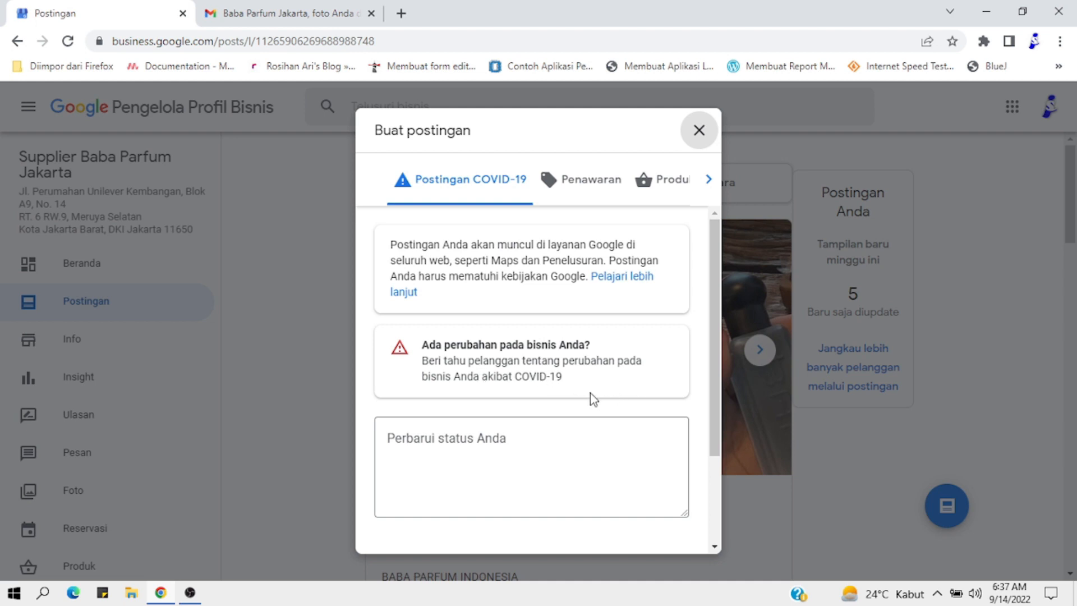
scroll(516, 444, "down", 2)
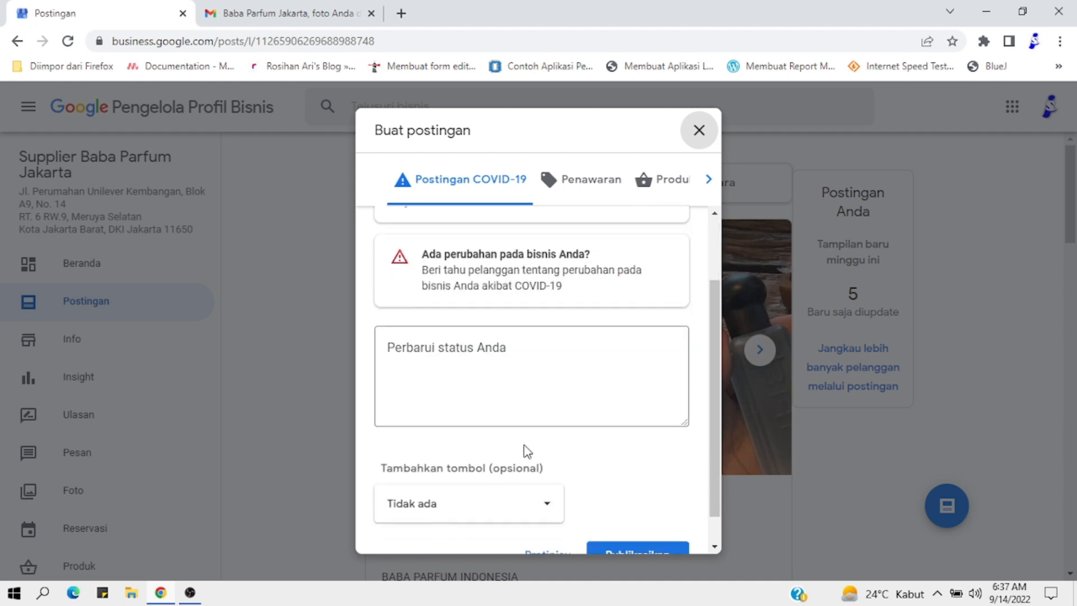
left_click(464, 328)
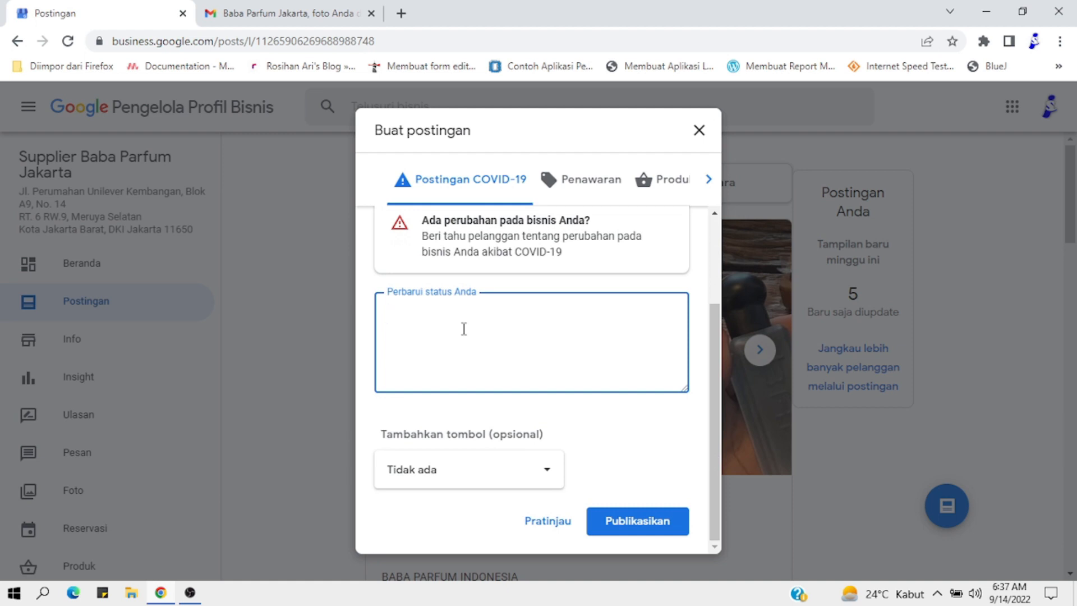
type("Tidak perlu bek")
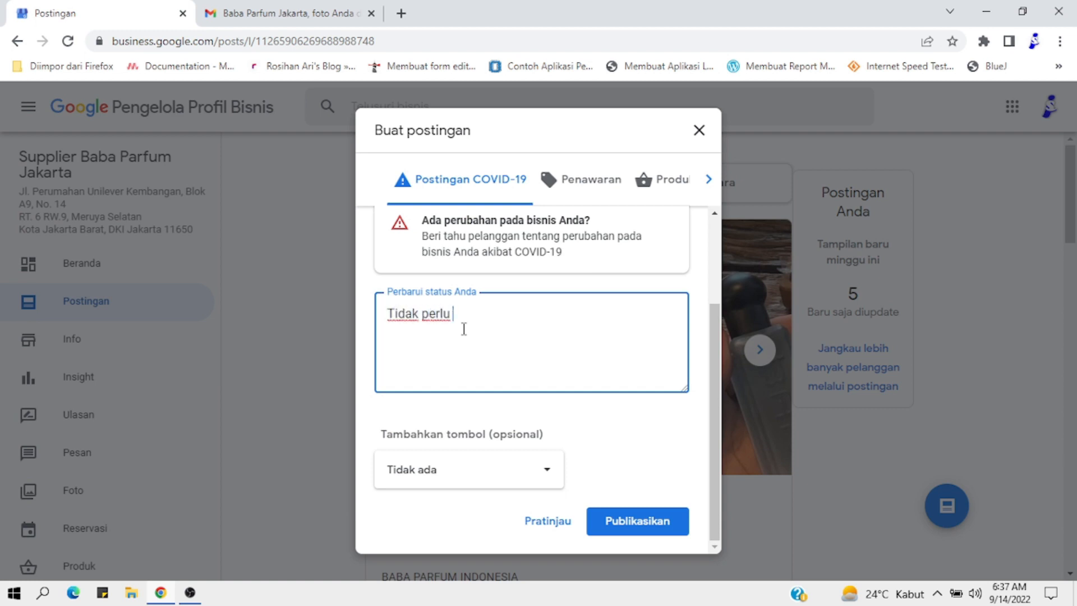
key("BackSpace")
key("BackSpace")
key("BackSpace")
key("BackSpace")
type("ung")
key("BackSpace")
key("BackSpace")
key("BackSpace")
key("BackSpace")
key("BackSpace")
key("BackSpace")
key("BackSpace")
key("BackSpace")
key("BackSpace")
key("BackSpace")
key("BackSpace")
key("BackSpace")
key("BackSpace")
key("BackSpace")
key("BackSpace")
key("BackSpace")
key("BackSpace")
key("BackSpace")
key("BackSpace")
key("BackSpace")
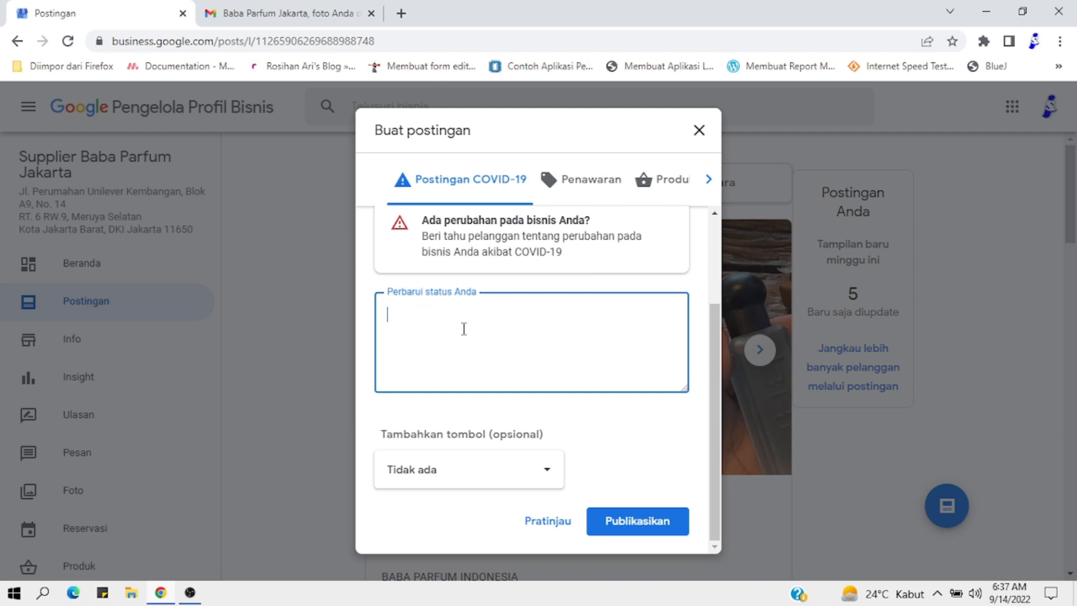
- Write "Pandemi membuat kita menjaga jarak, tapi badan kita harus tetap wangi. Biar tetap wangi jangan lupa" as the COVID-19 post's status text
type("Pandemi membuat kita menjaga j")
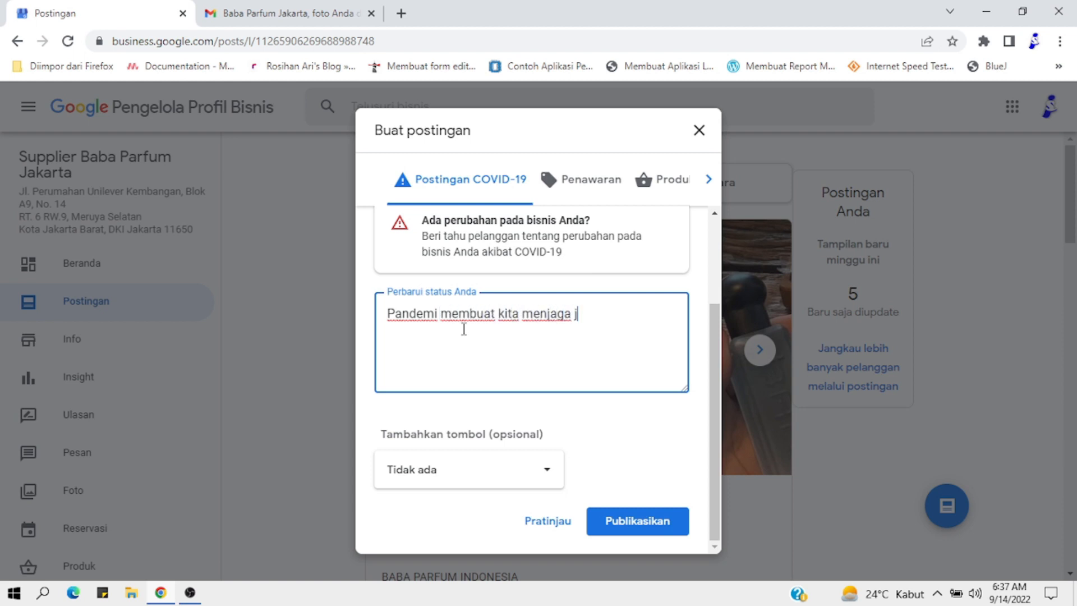
type("aral, tapi badan kita harus te")
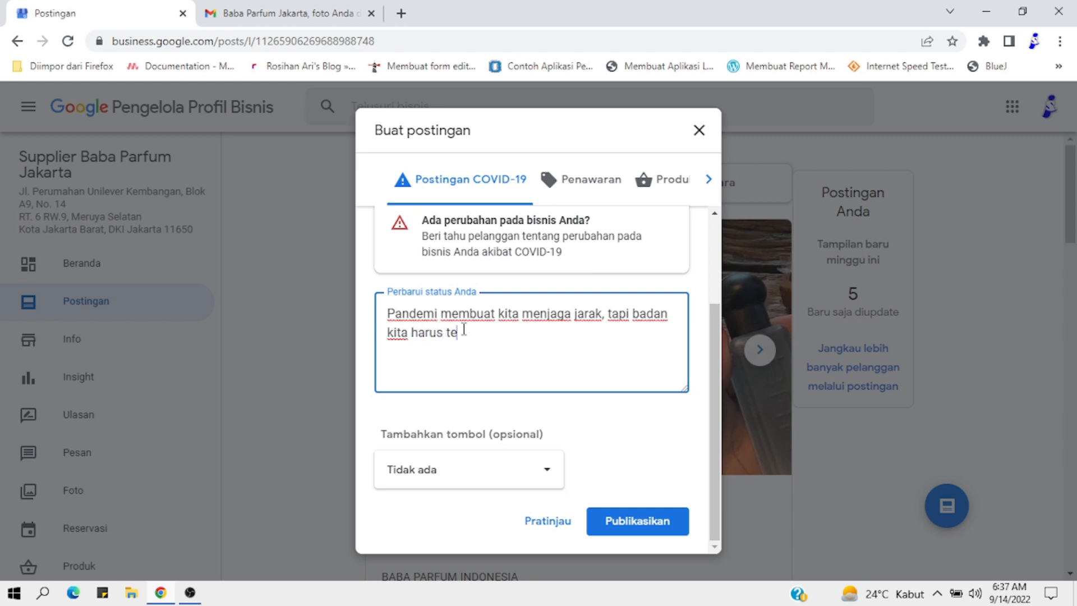
type("tap wangi.")
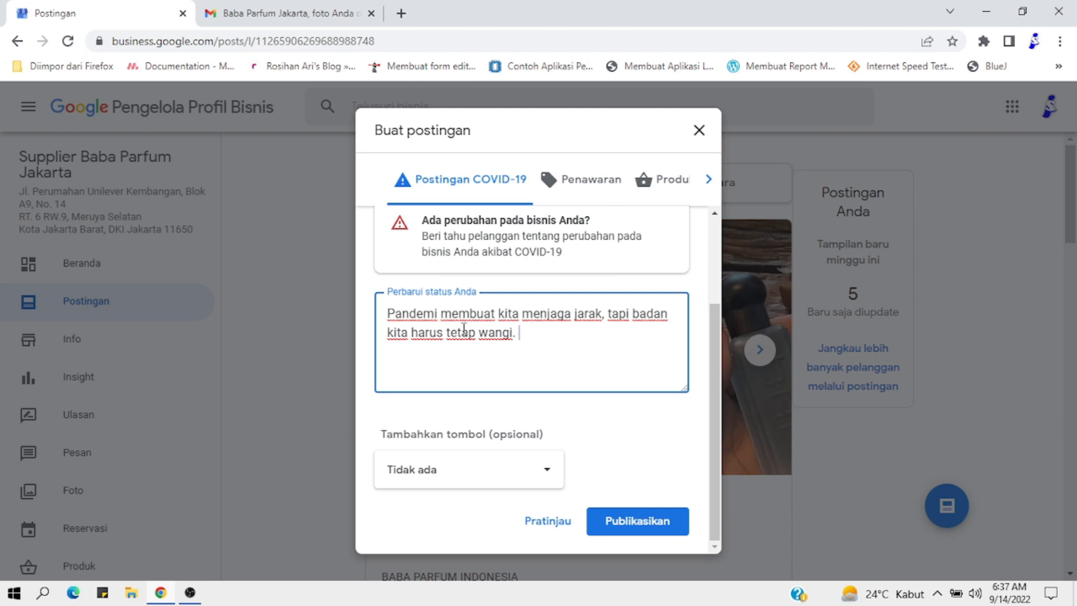
type("bias")
key("BackSpace")
key("BackSpace")
key("BackSpace")
key("BackSpace")
key("BackSpace")
type("Bi Biar tetap wangi jangan lupa")
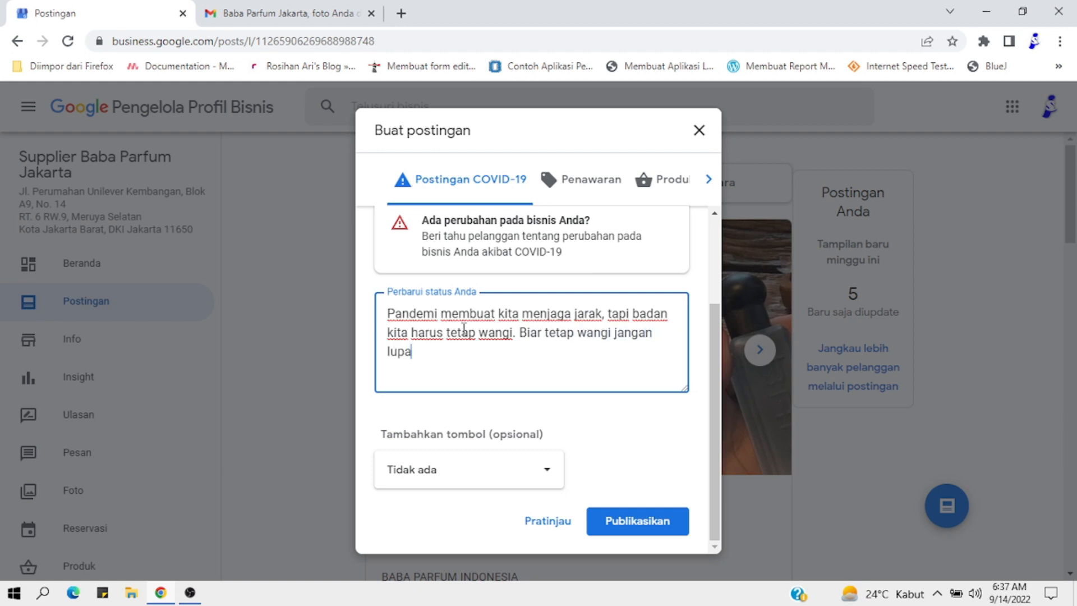
- Continue the status text after "jangan lupa" with the words "pakai Baba Parfum"
type(" pakai baba P")
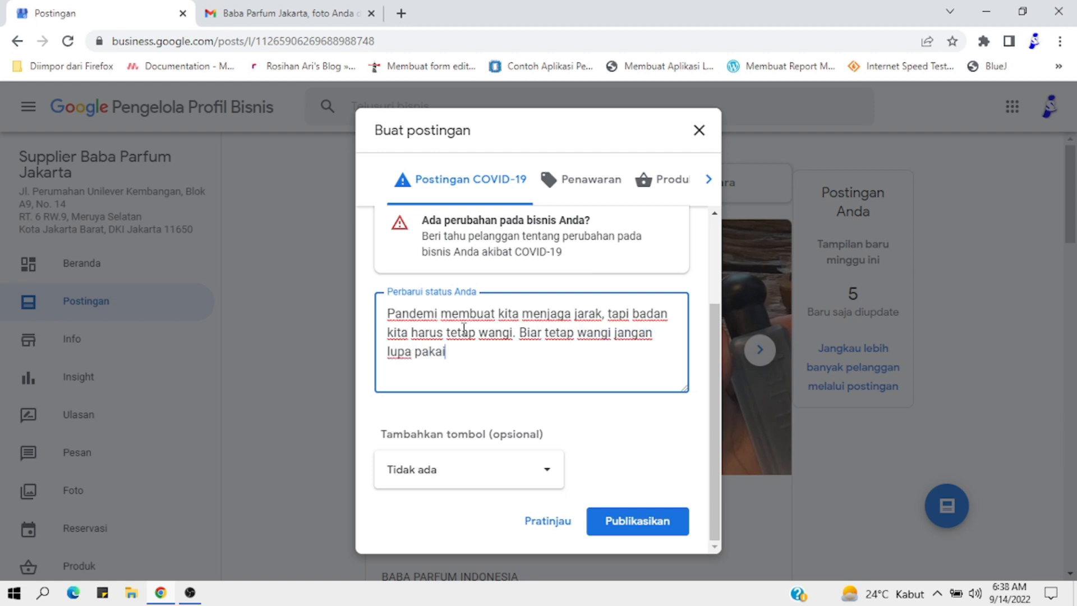
key("BackSpace")
key("BackSpace")
type("baba")
key("BackSpace")
key("BackSpace")
key("BackSpace")
key("BackSpace")
type("Baba Parfum")
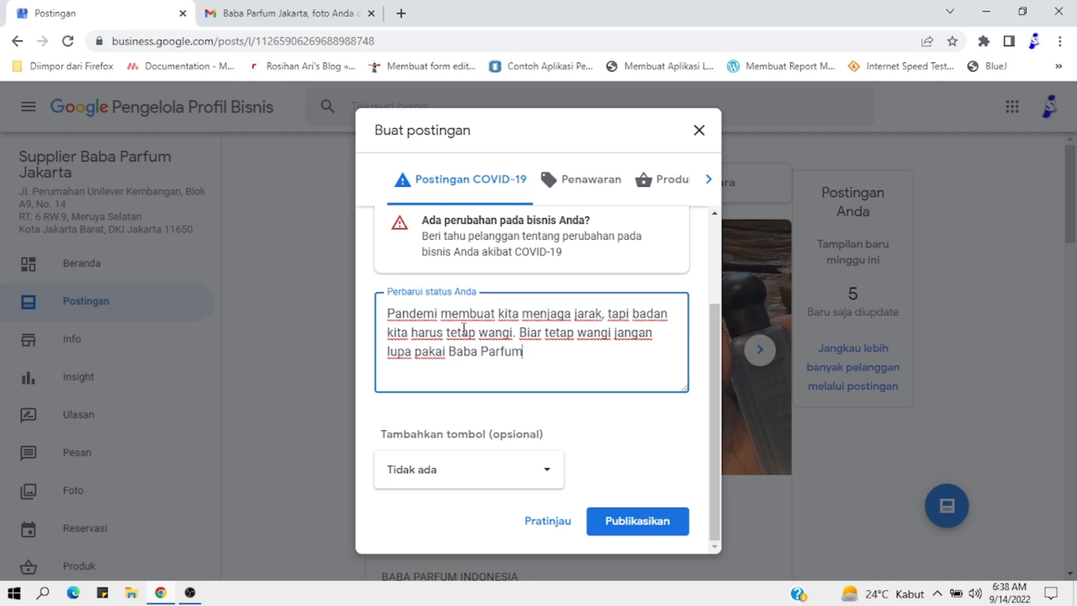
- Complete the status text after "Baba Parfum" with ". Yuk di order, kita bisa antar ke rumah anda"
type(",")
key("BackSpace")
key("BackSpace")
type(". Yuk di order")
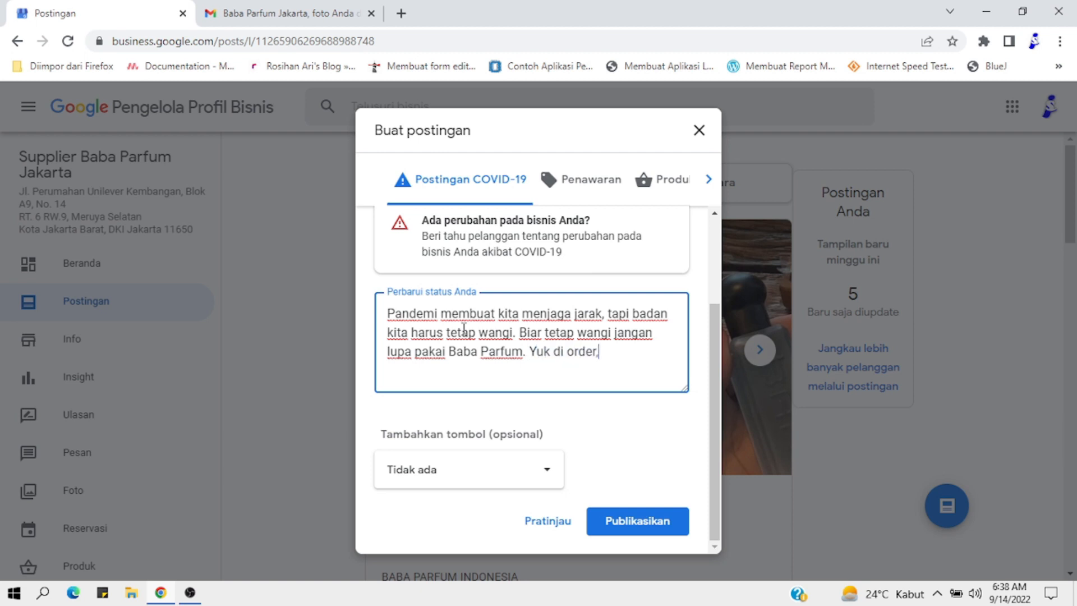
type(", kita bisa antar")
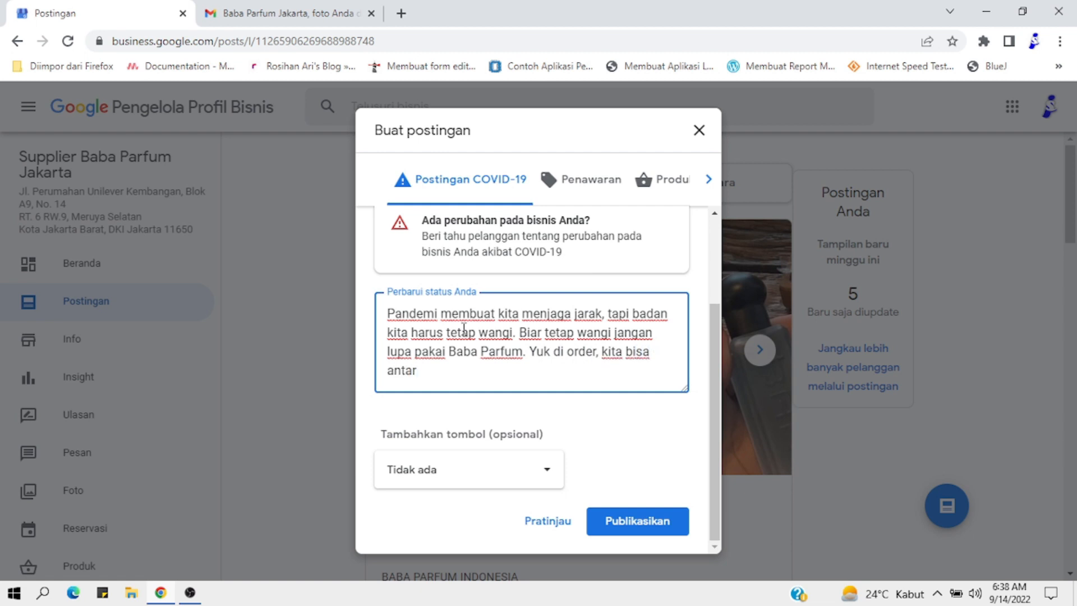
type(" ke run")
key("BackSpace")
key("BackSpace")
type("u")
key("BackSpace")
key("BackSpace")
type("run")
type("mah anda")
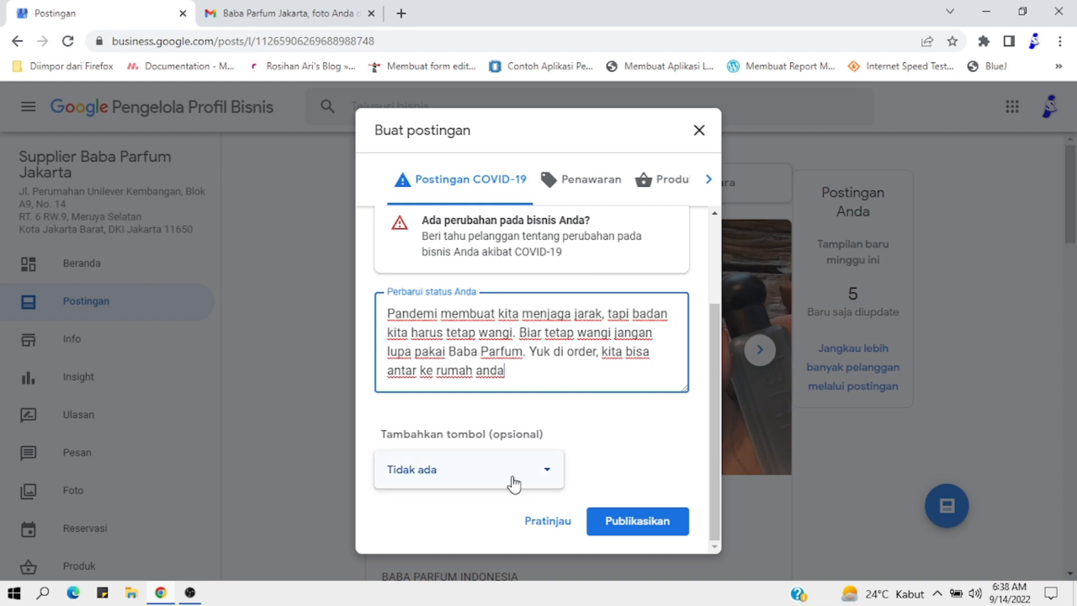
- Add a "Telepon" call button to the COVID-19 post and check the completed post form
left_click(547, 475)
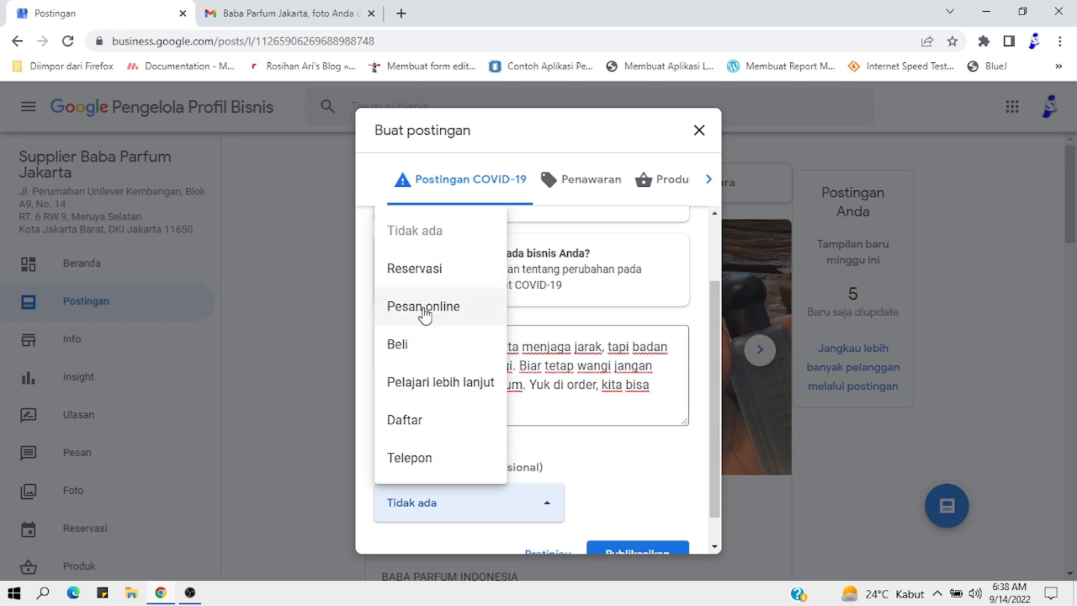
left_click(428, 458)
scroll(666, 438, "down", 3)
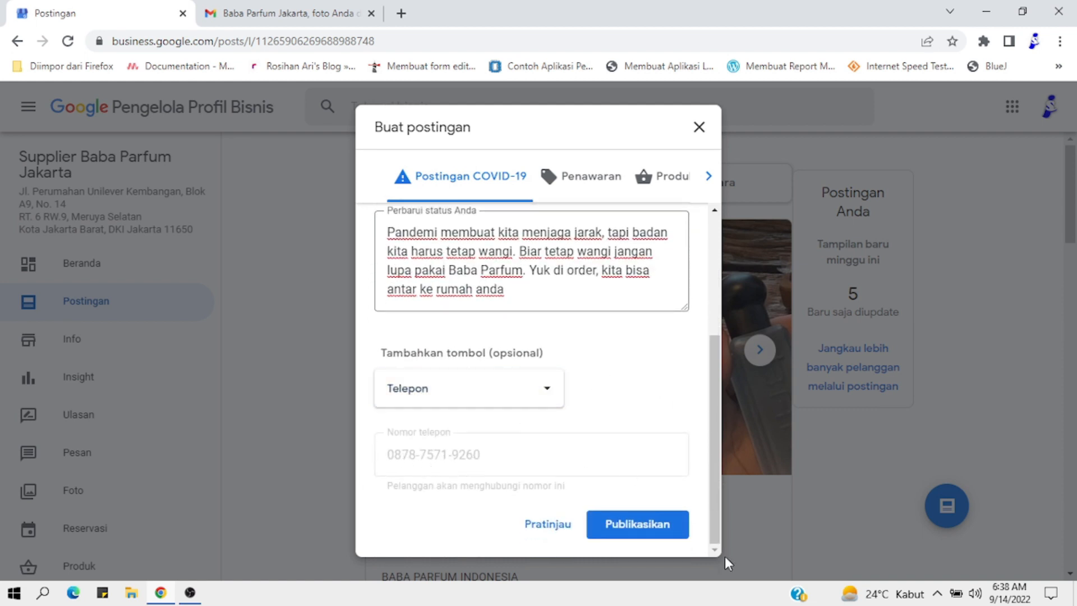
scroll(611, 322, "up", 3)
scroll(610, 321, "up", 2)
scroll(614, 320, "down", 5)
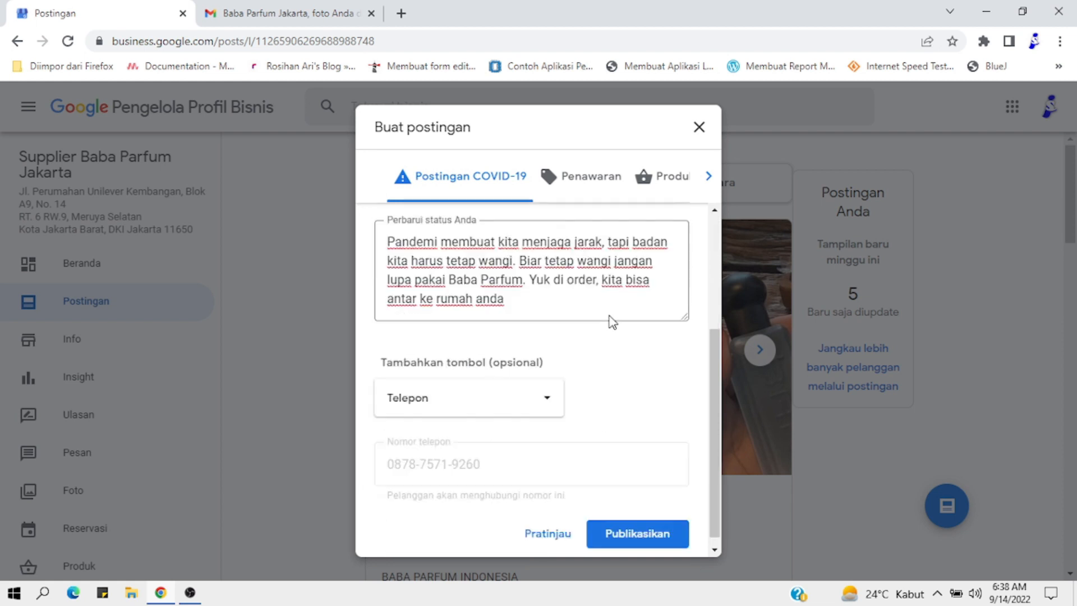
- Preview the COVID-19 post, publish it, and dismiss the blank post form
left_click(544, 525)
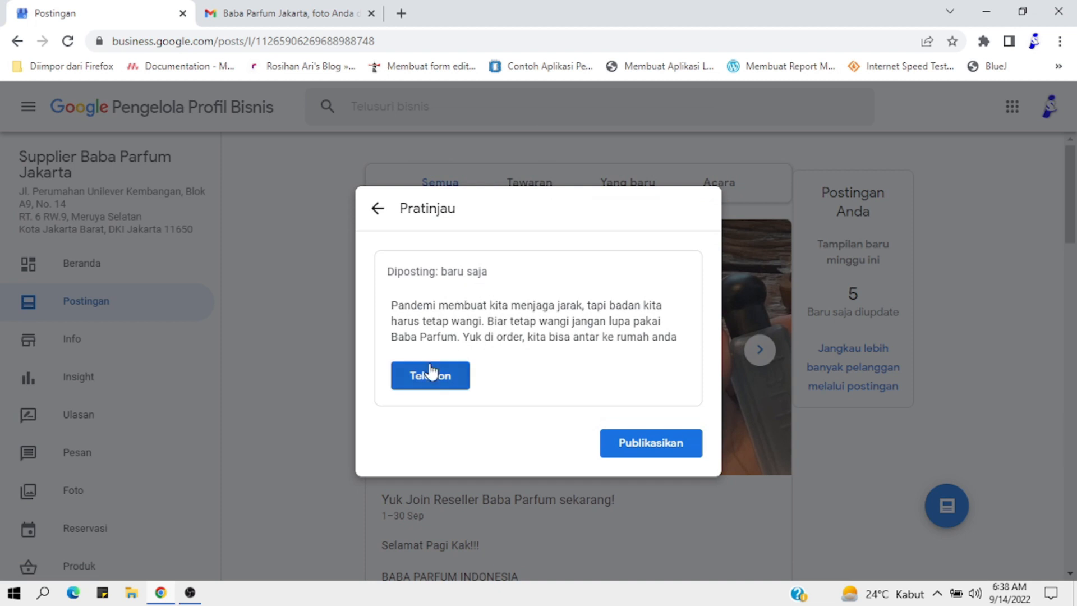
left_click(658, 442)
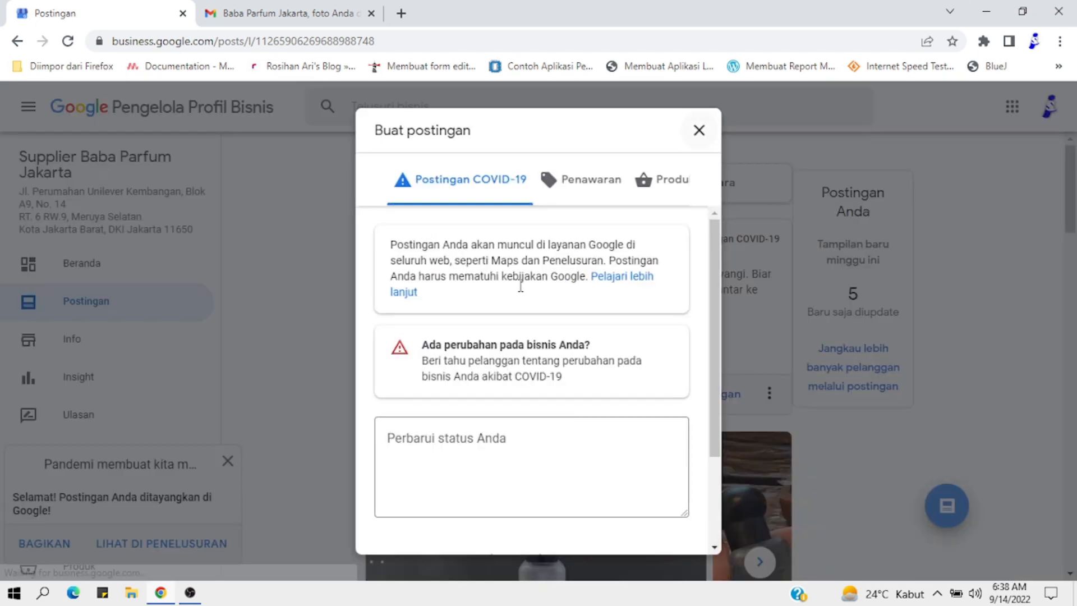
left_click(705, 129)
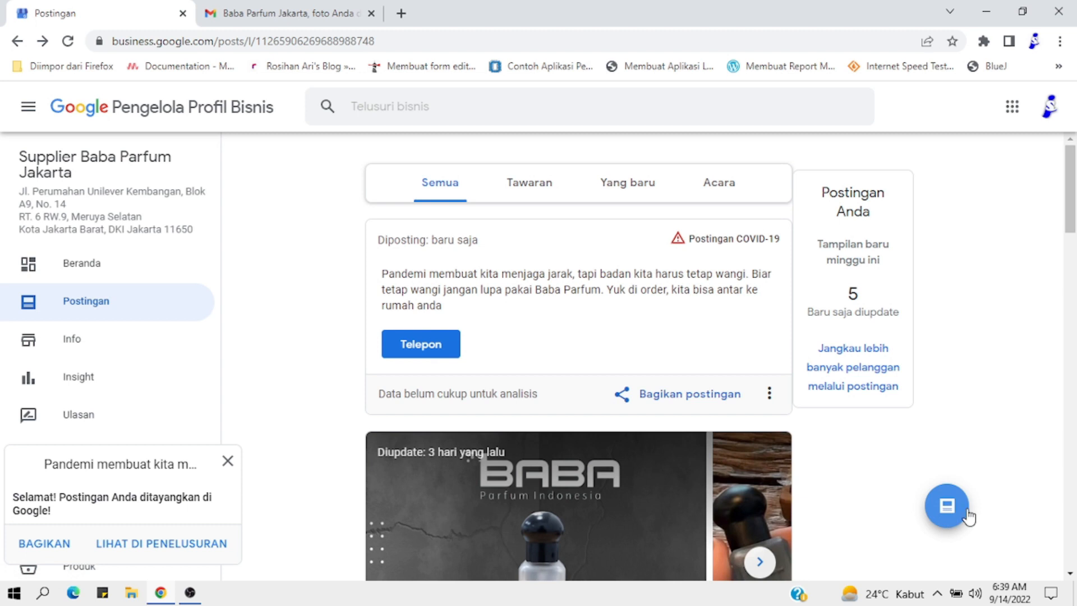
- Start a new post of the offer type (Penawaran) and look over its form fields
left_click(948, 511)
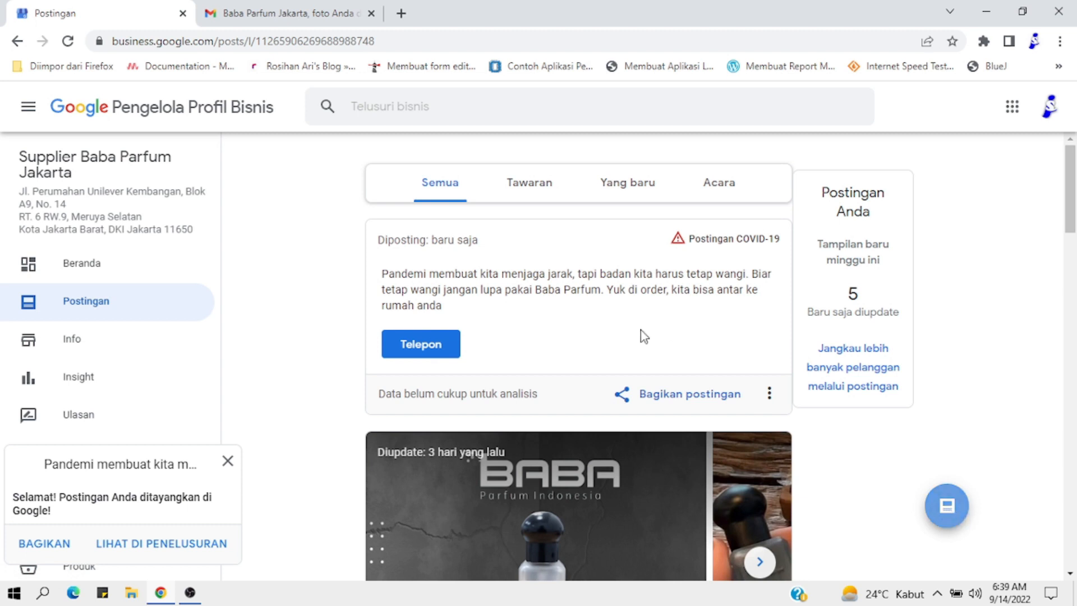
left_click(582, 179)
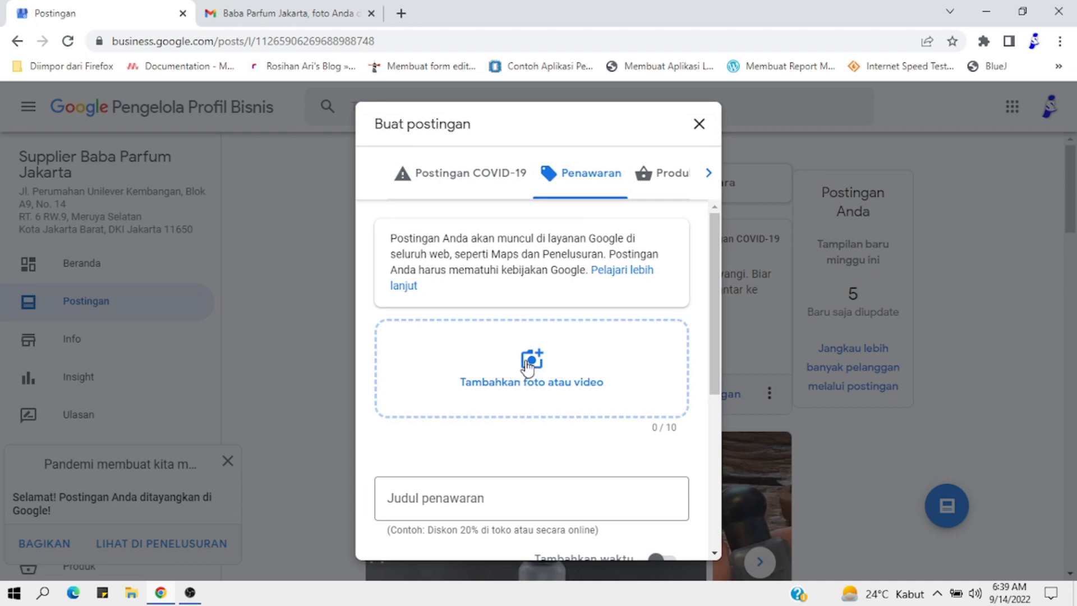
scroll(530, 365, "down", 5)
scroll(530, 366, "up", 4)
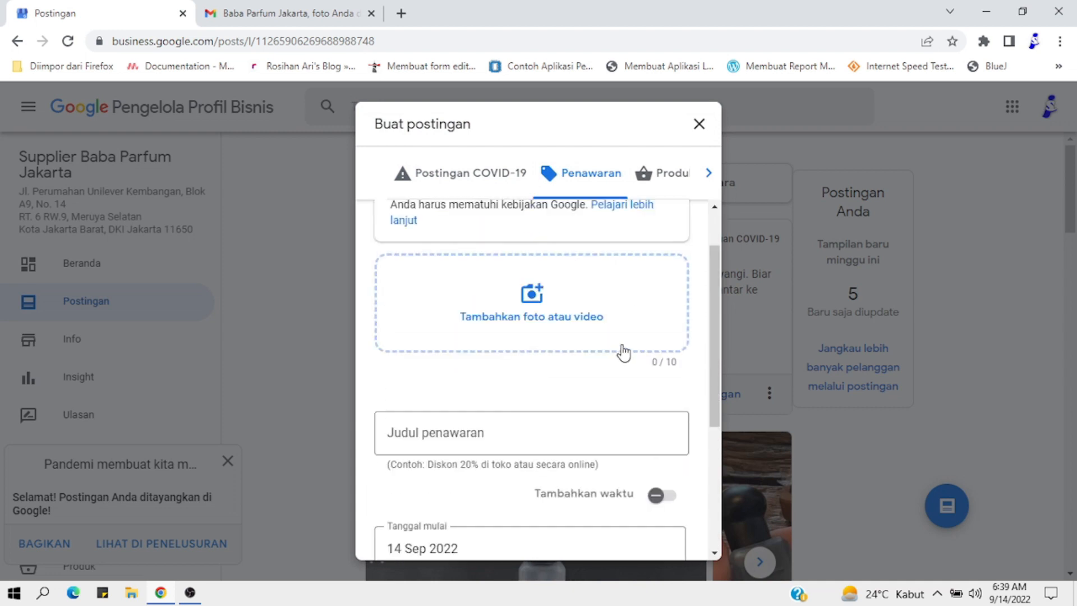
- Add the gift box photo "WhatsApp Image 2021-10-18 at 12.01.46.jpeg" from the Downloads folder to the offer post
left_click(534, 299)
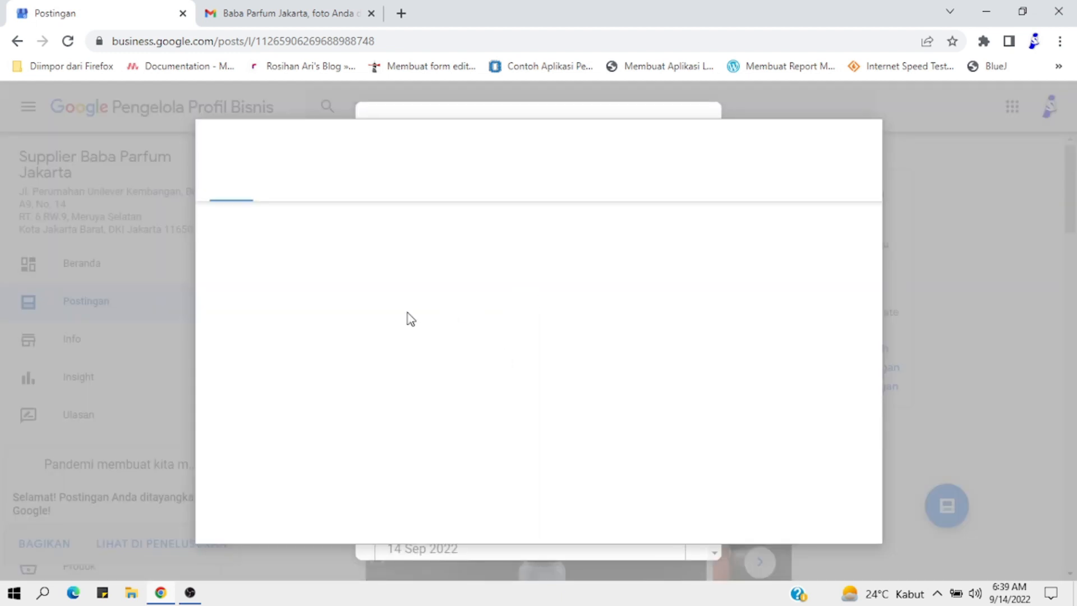
left_click(569, 376)
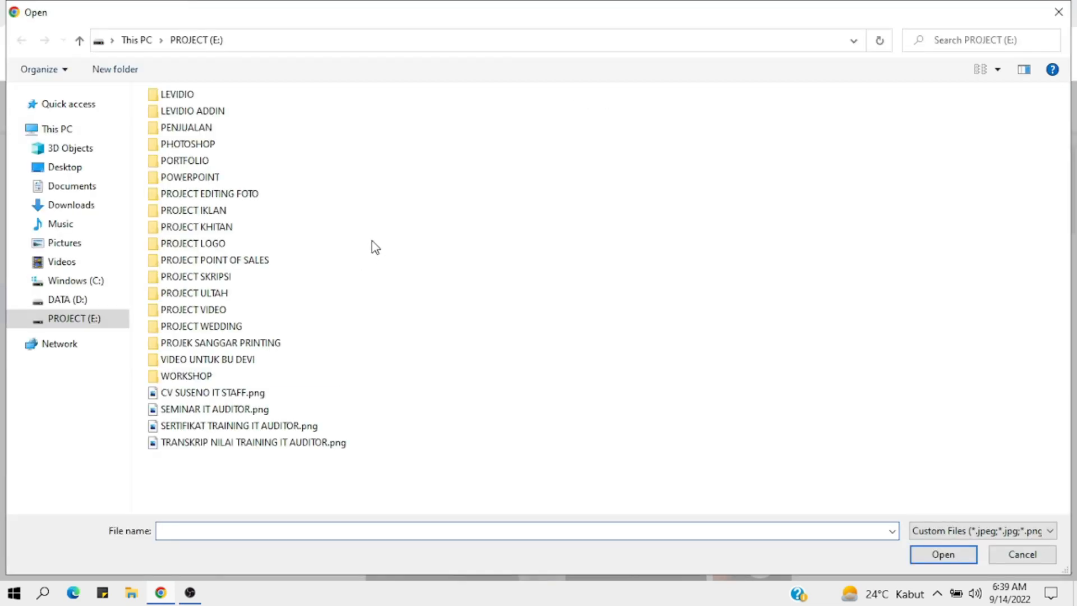
left_click(112, 206)
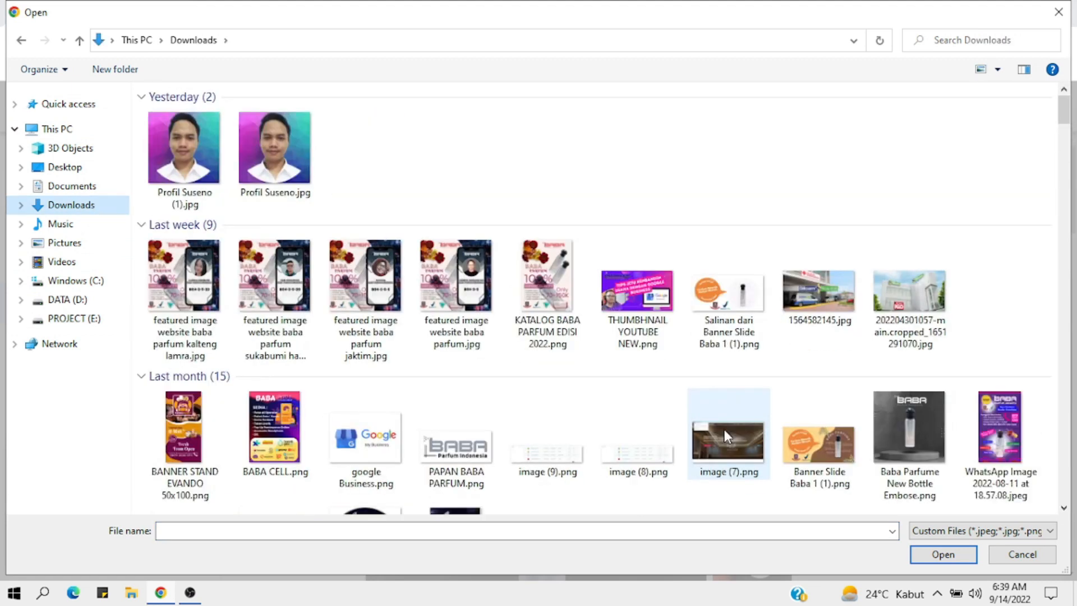
scroll(725, 429, "down", 10)
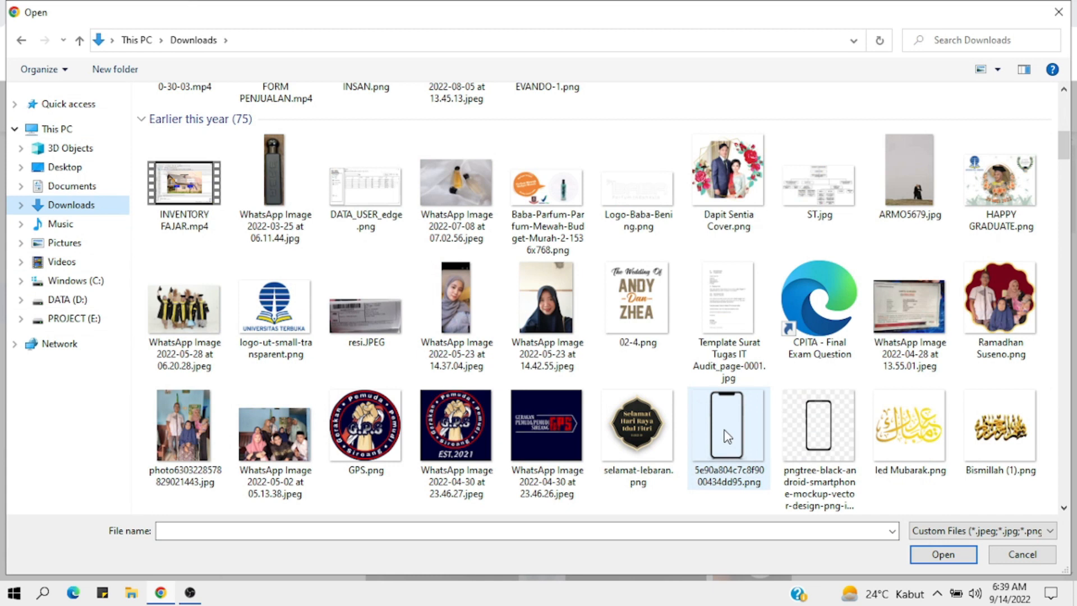
scroll(728, 437, "down", 8)
scroll(726, 436, "down", 10)
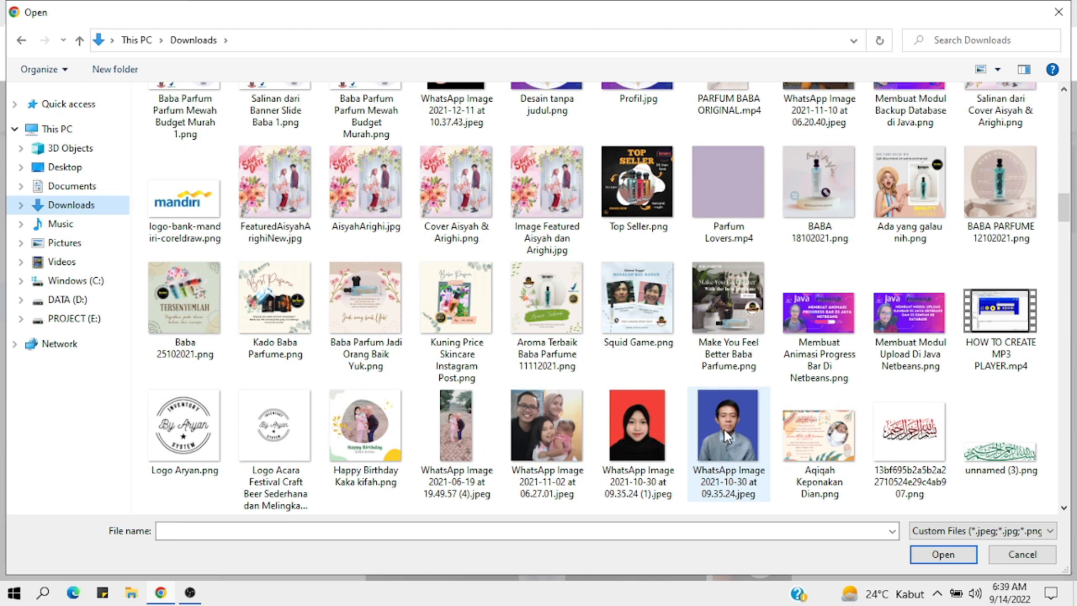
scroll(725, 429, "down", 10)
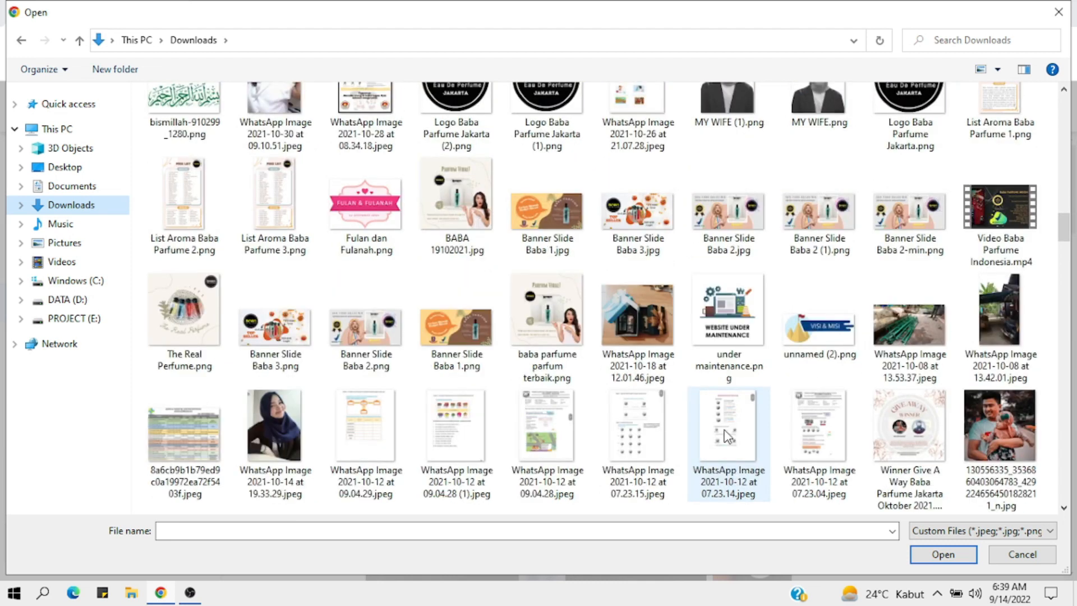
scroll(727, 437, "down", 4)
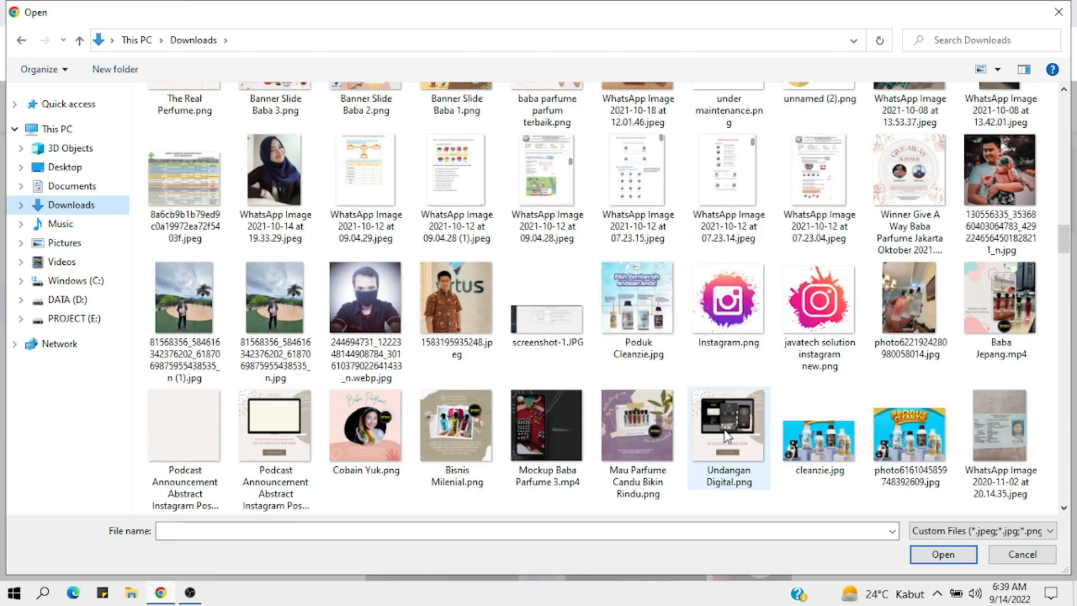
scroll(728, 437, "up", 3)
left_click(664, 270)
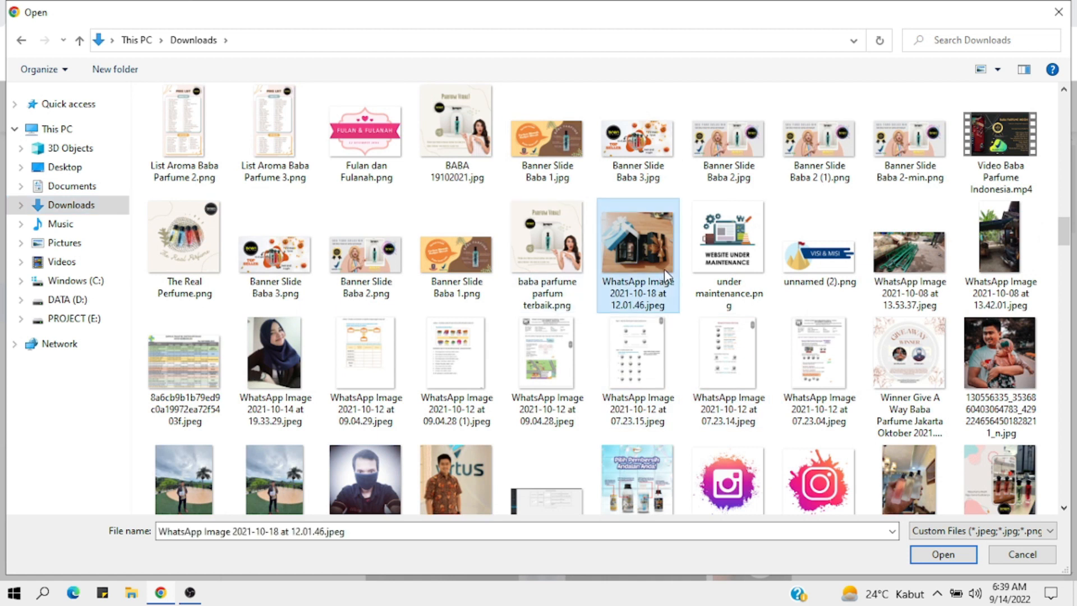
left_click(949, 554)
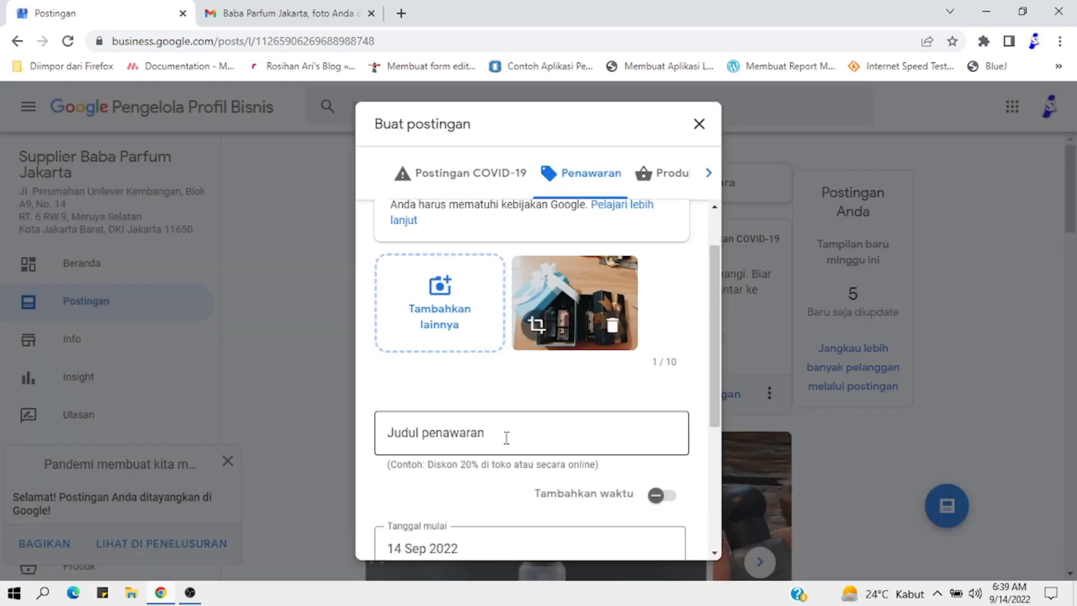
- Enter "[PROMO] Kado Isi Parfum Baba Diskon 10%" as the offer title
left_click(502, 438)
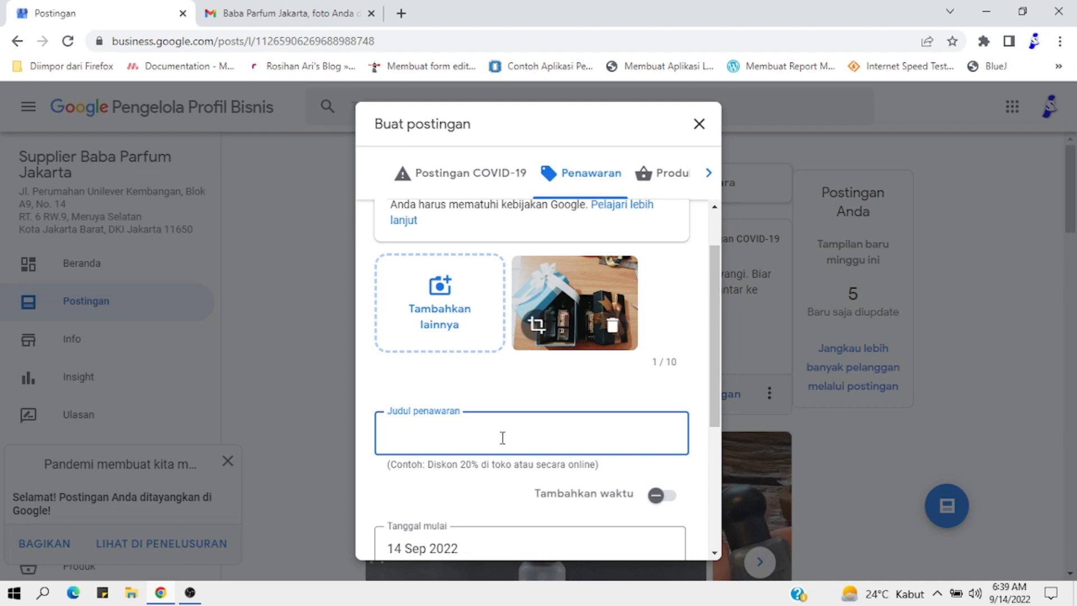
type("[PROMO] Kado ")
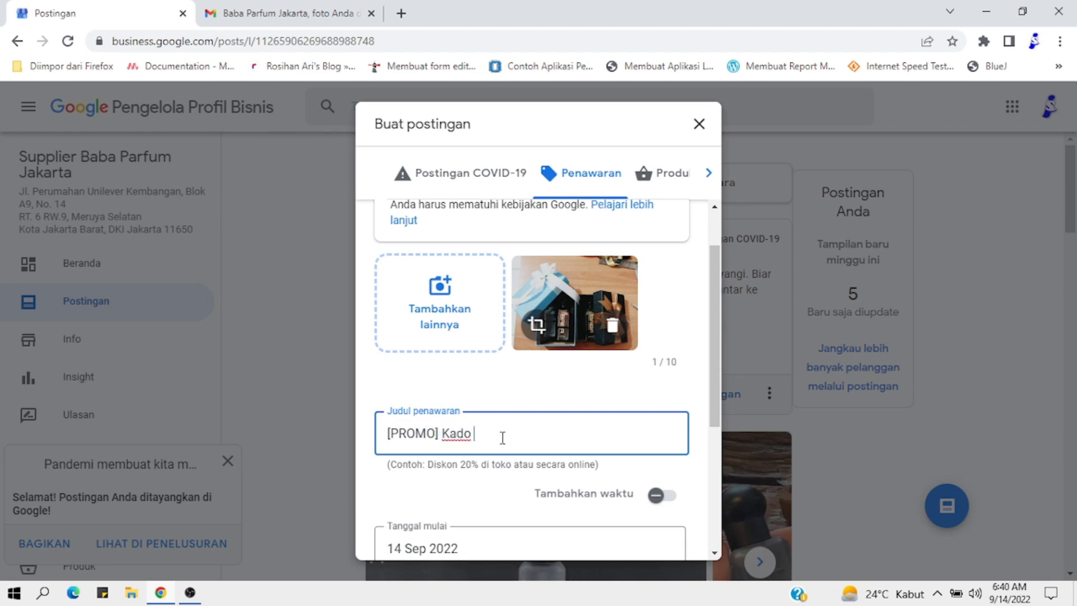
type("Isi Parfum")
key("Left")
type("Baba")
scroll(651, 416, "down", 3)
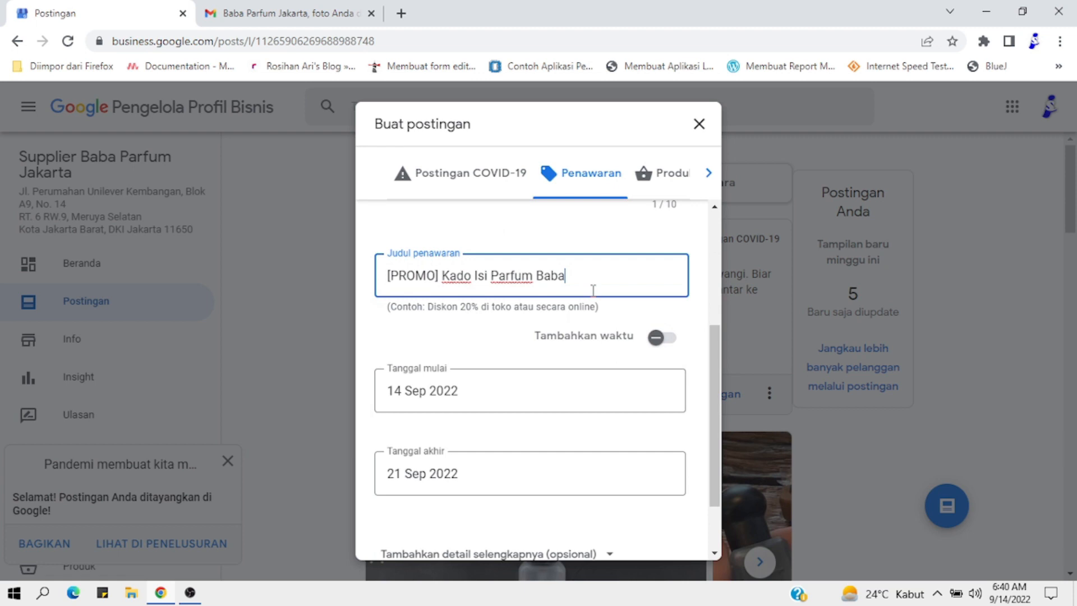
type("Diskon 10%")
- Check the offer's start date and end date calendars
scroll(480, 395, "down", 2)
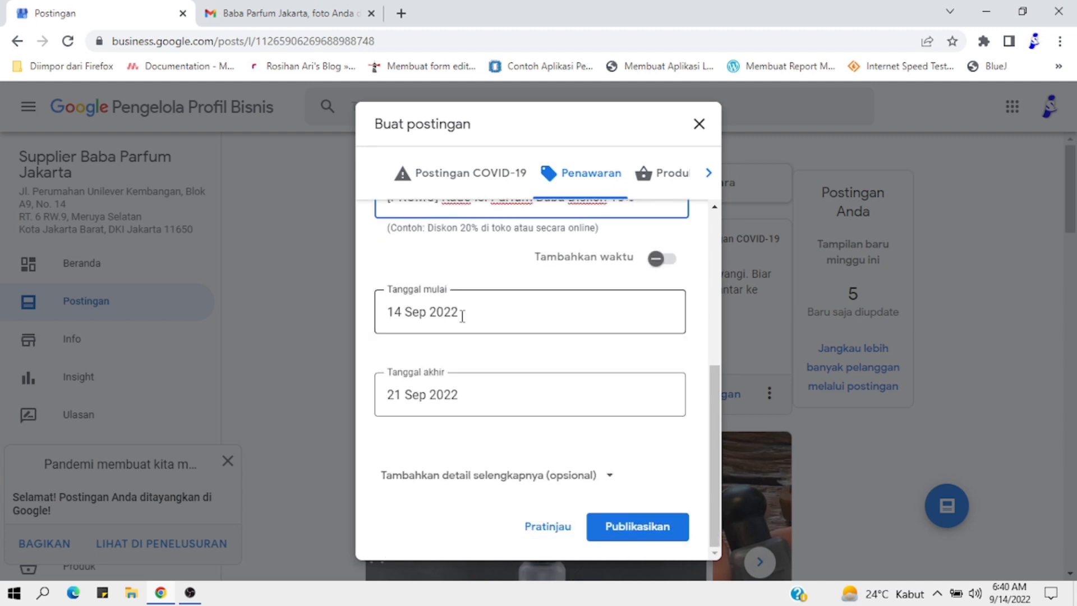
left_click(438, 312)
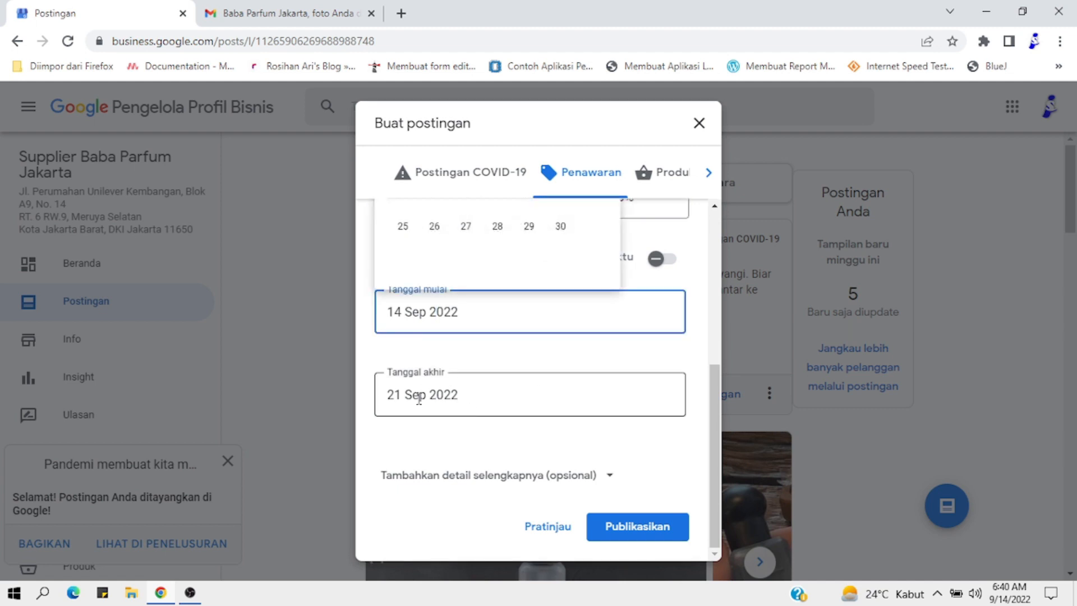
left_click(466, 394)
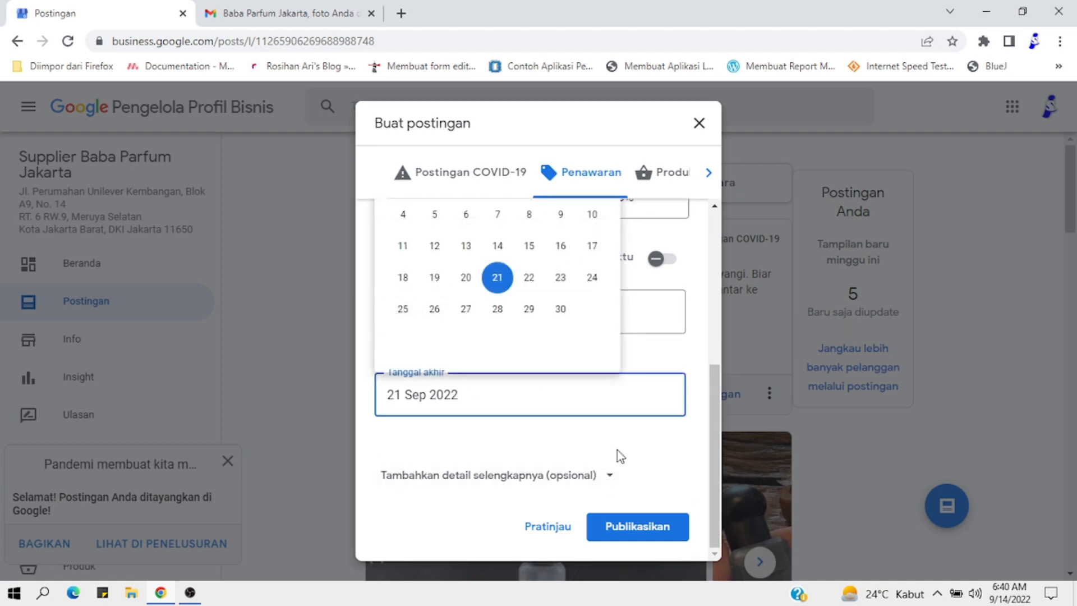
- Expand the offer's optional details and enter "Menerima Pembuatan Kado Berisi Baba Parfum, Silahkan diorder!" as the offer details
left_click(603, 475)
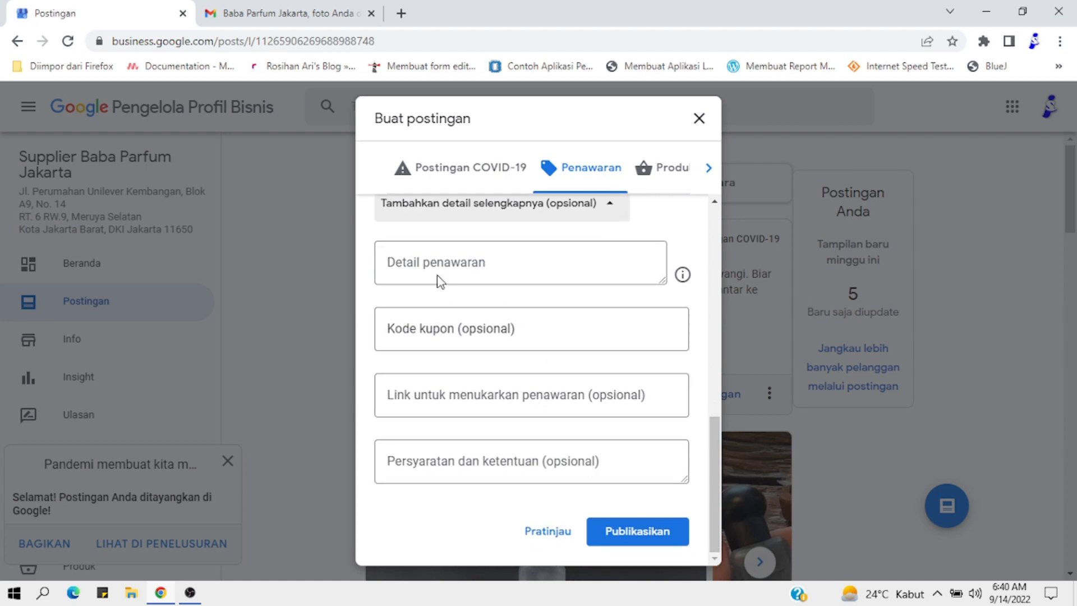
left_click(448, 264)
type("Menerima")
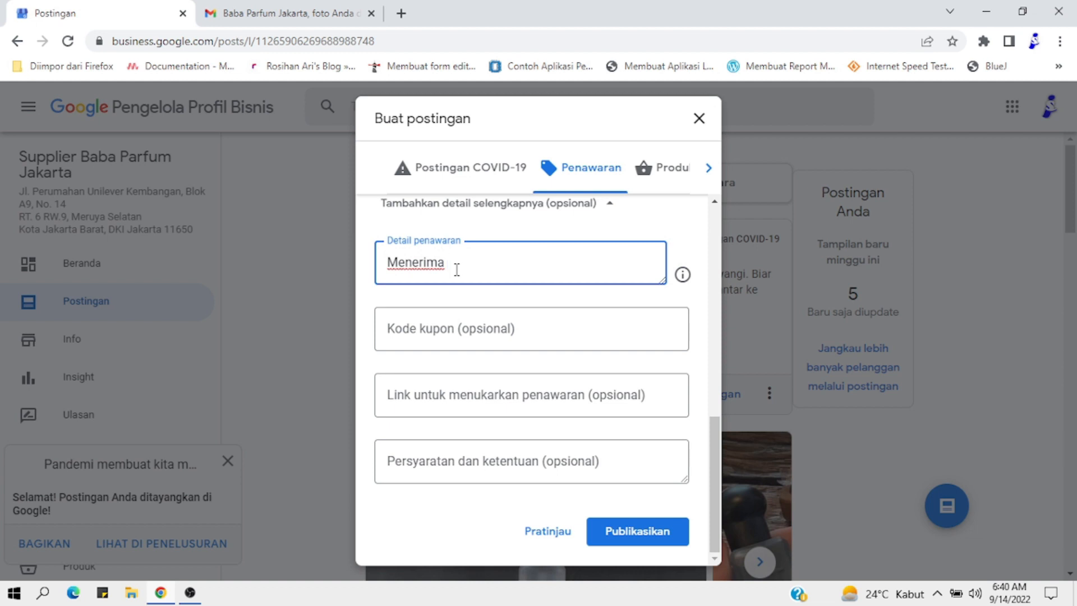
type("embuatran")
key("BackSpace")
key("BackSpace")
key("BackSpace")
type("an Kado")
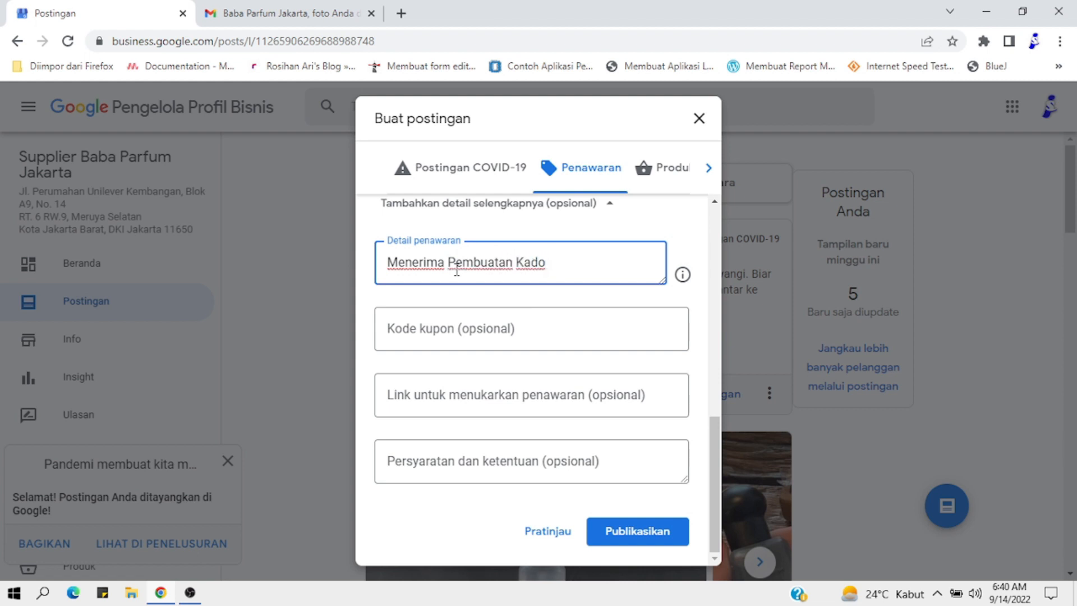
type(" UBerisi Baba Parfum")
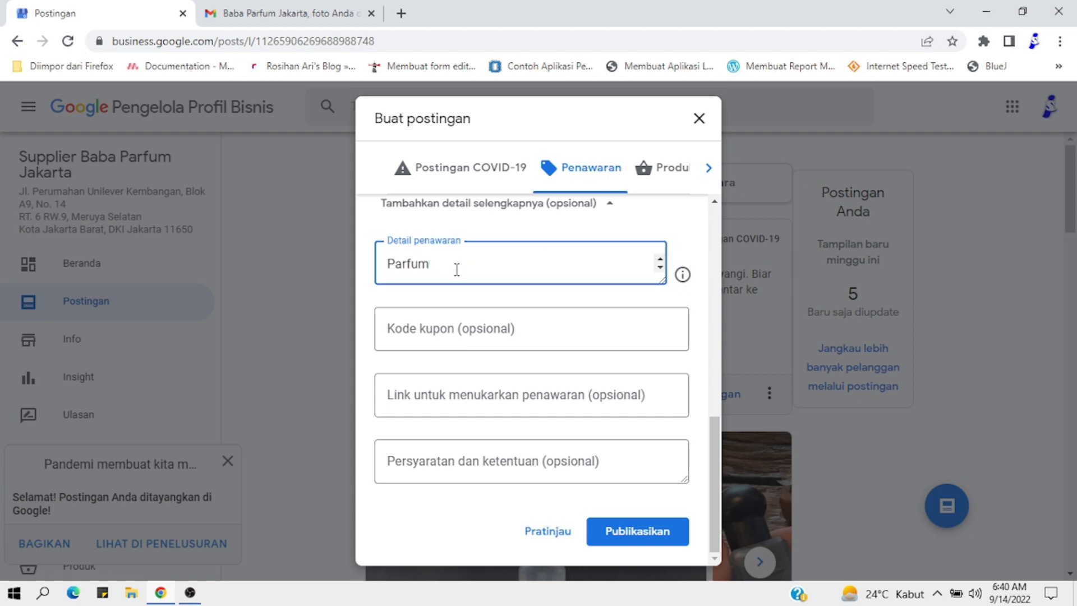
type(", Silahkan diord")
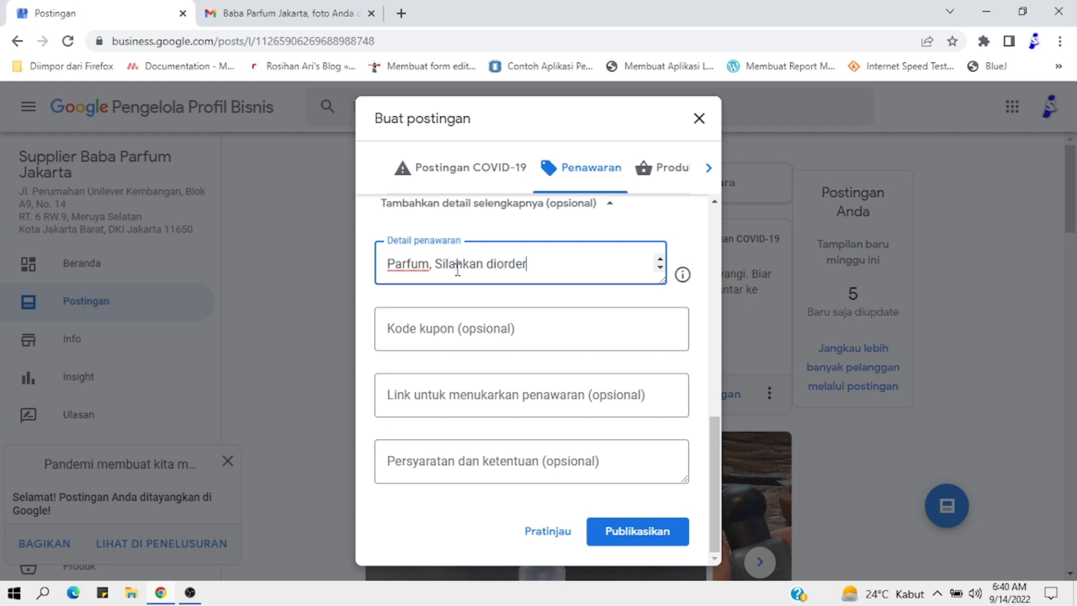
type("er!")
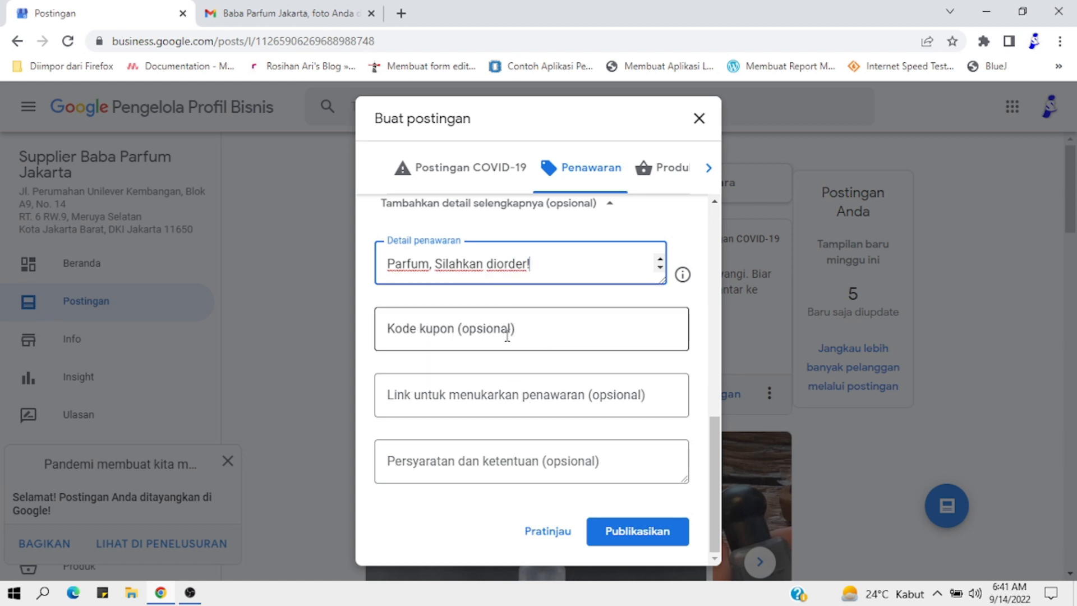
- Publish the offer post with its redemption link and terms left empty, and review it in the post list
left_click(504, 395)
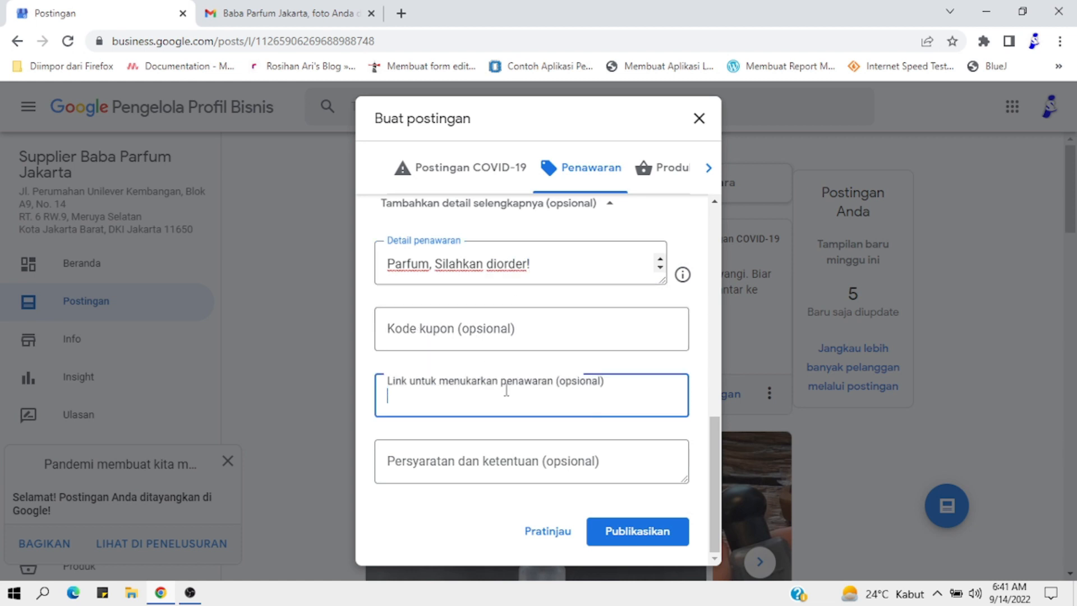
left_click(510, 466)
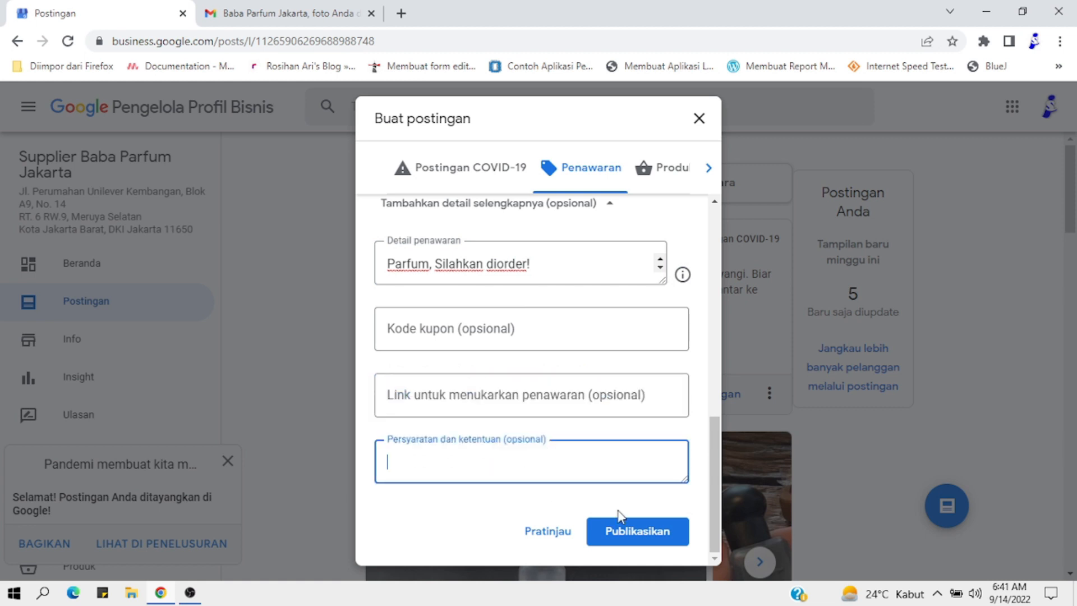
left_click(622, 543)
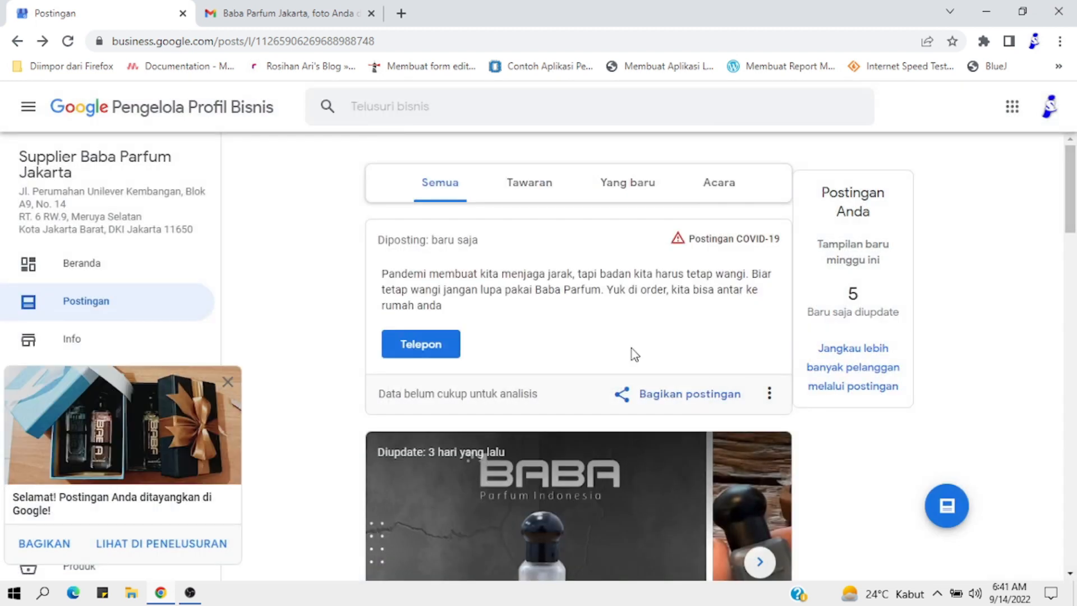
scroll(452, 353, "down", 1)
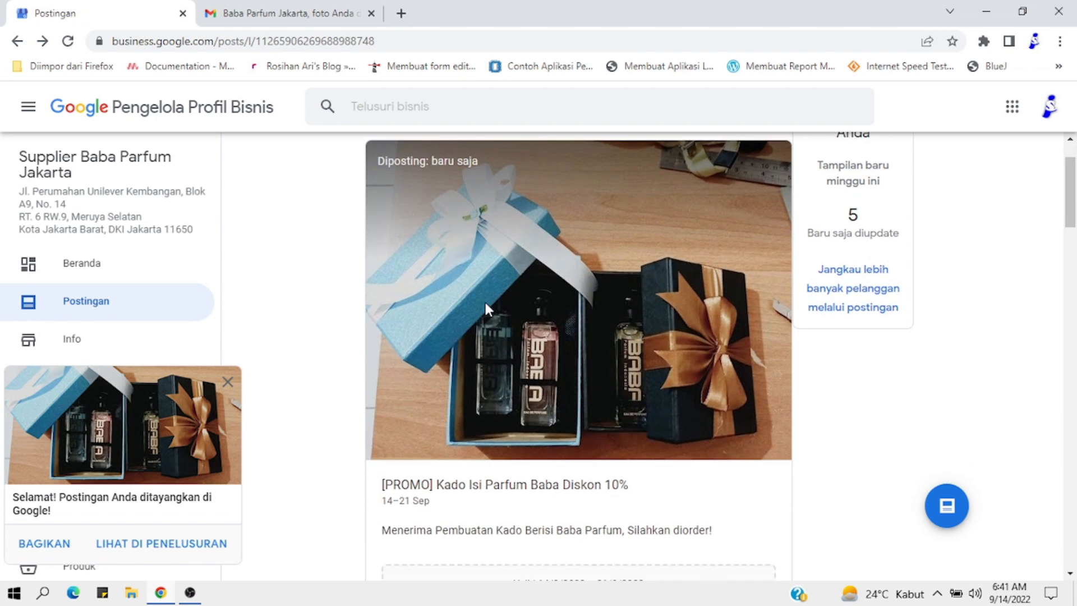
scroll(485, 304, "down", 1)
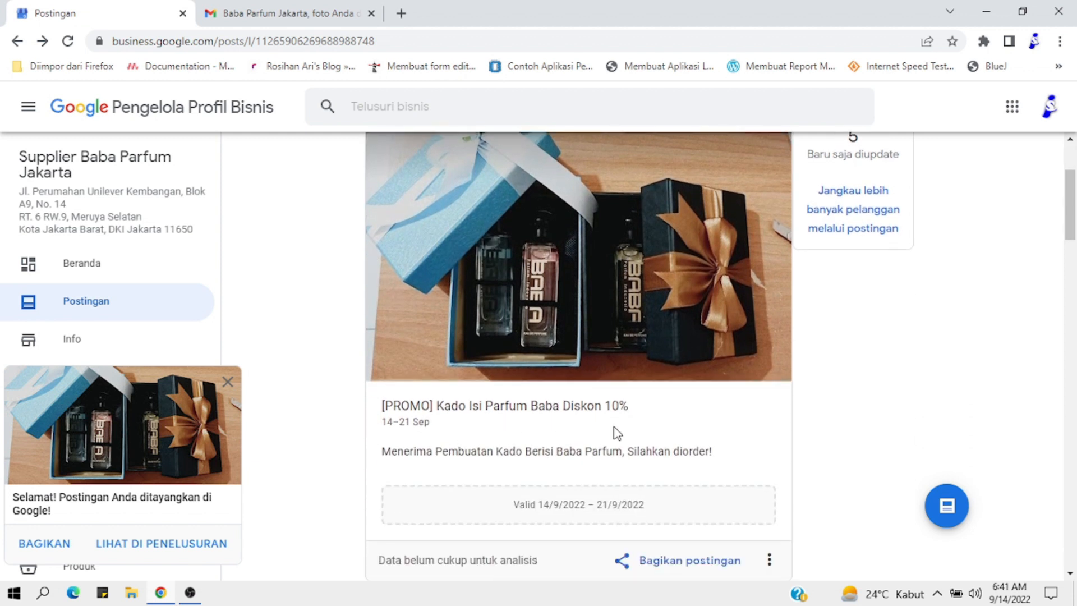
scroll(474, 402, "down", 1)
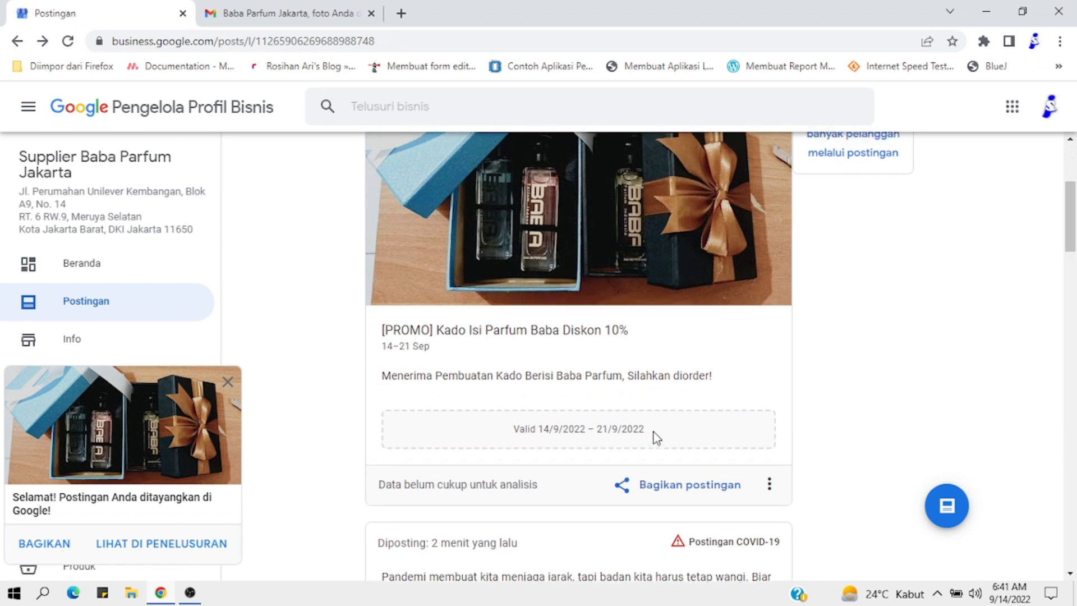
scroll(653, 428, "up", 4)
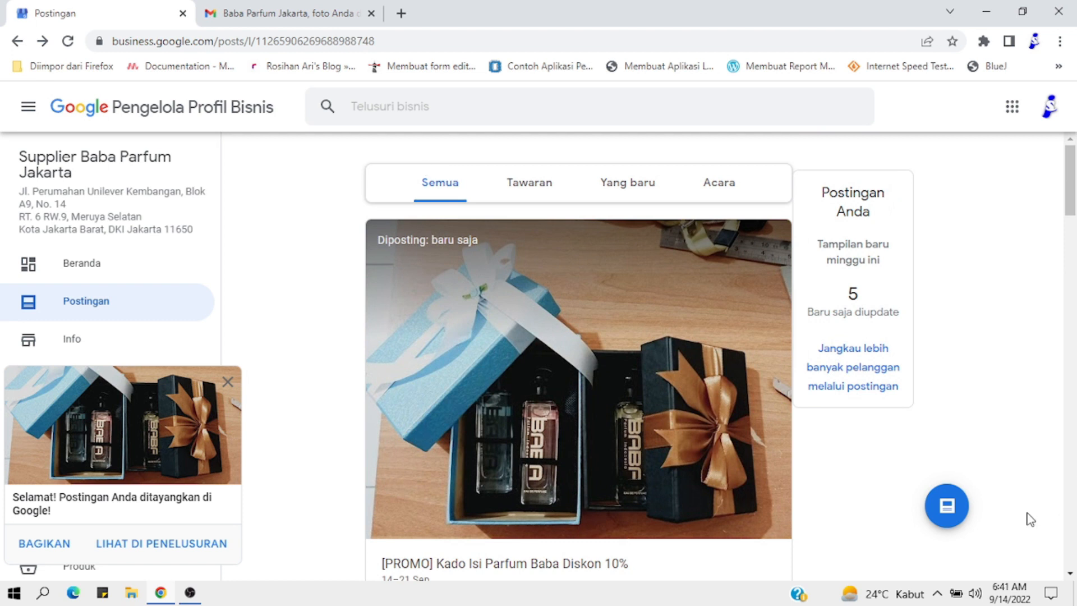
- Start a new post of the product type (Produk) and look over its form fields
left_click(949, 507)
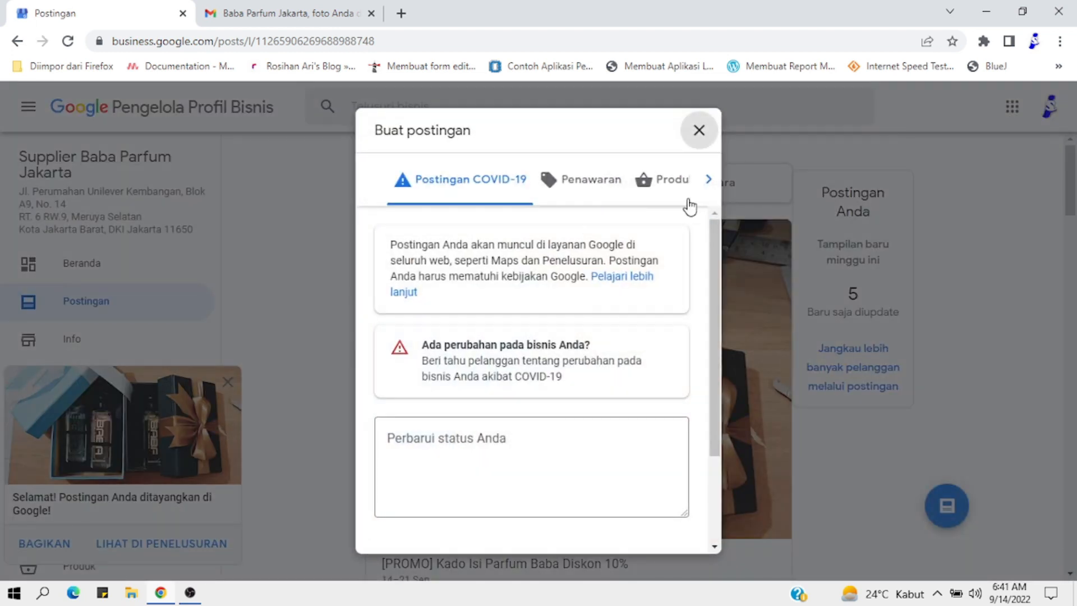
left_click(708, 179)
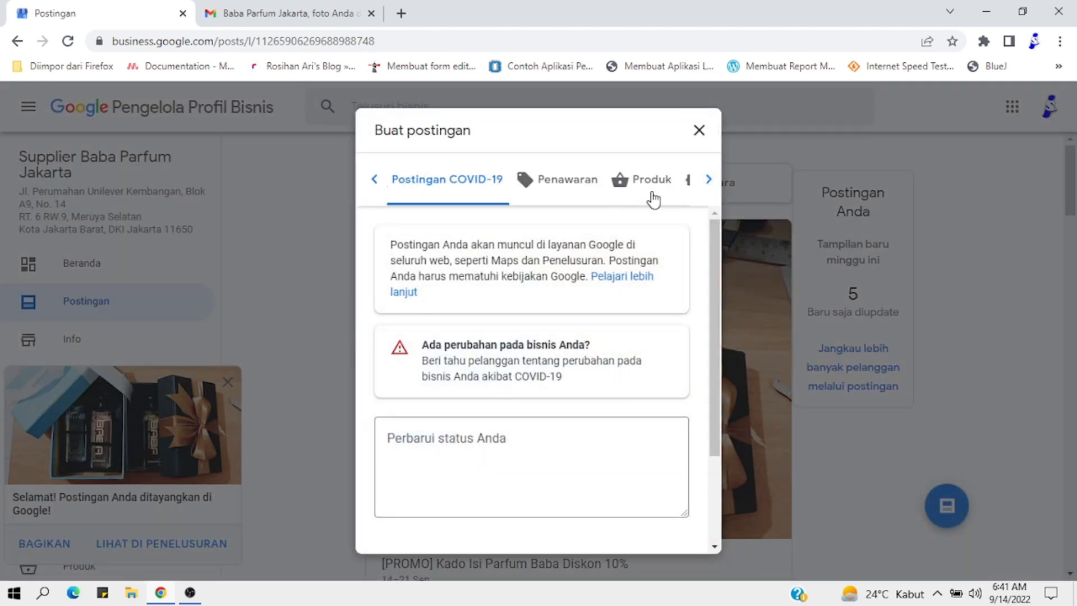
left_click(709, 180)
left_click(551, 185)
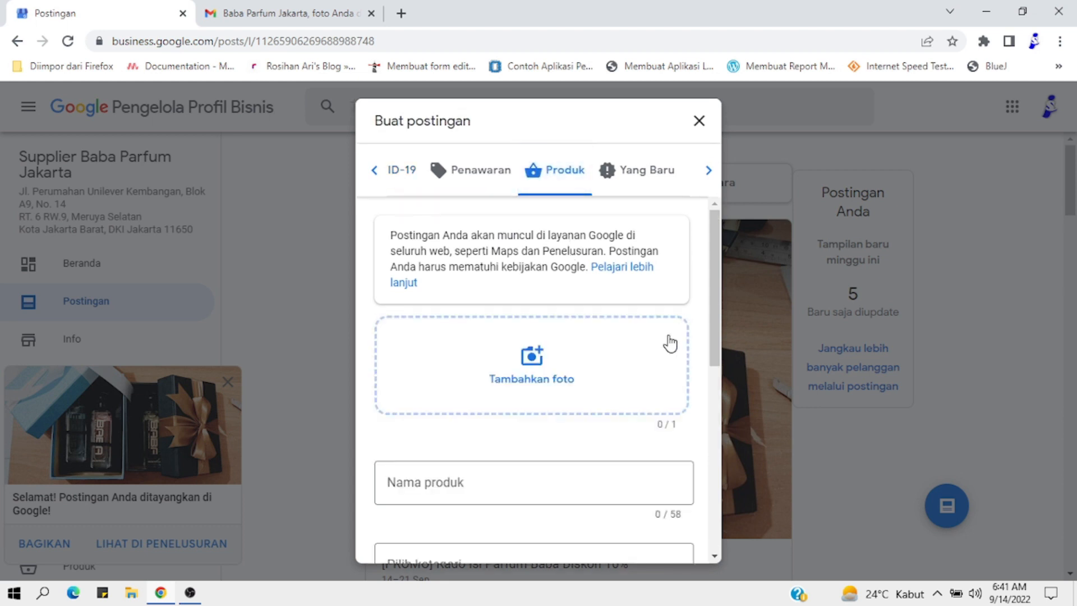
scroll(570, 341, "down", 6)
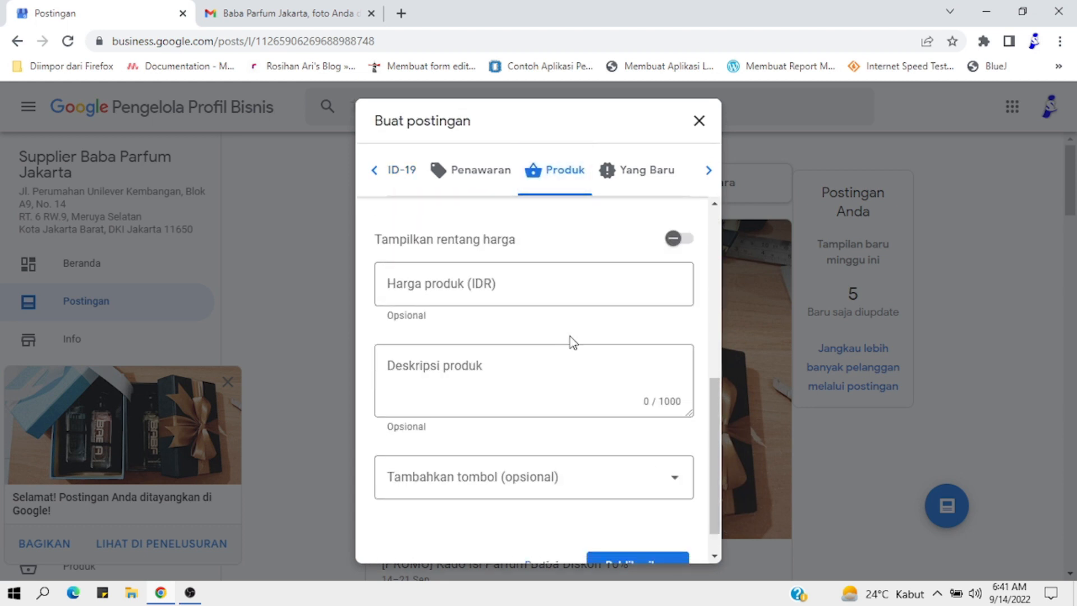
scroll(570, 341, "down", 1)
scroll(573, 342, "up", 4)
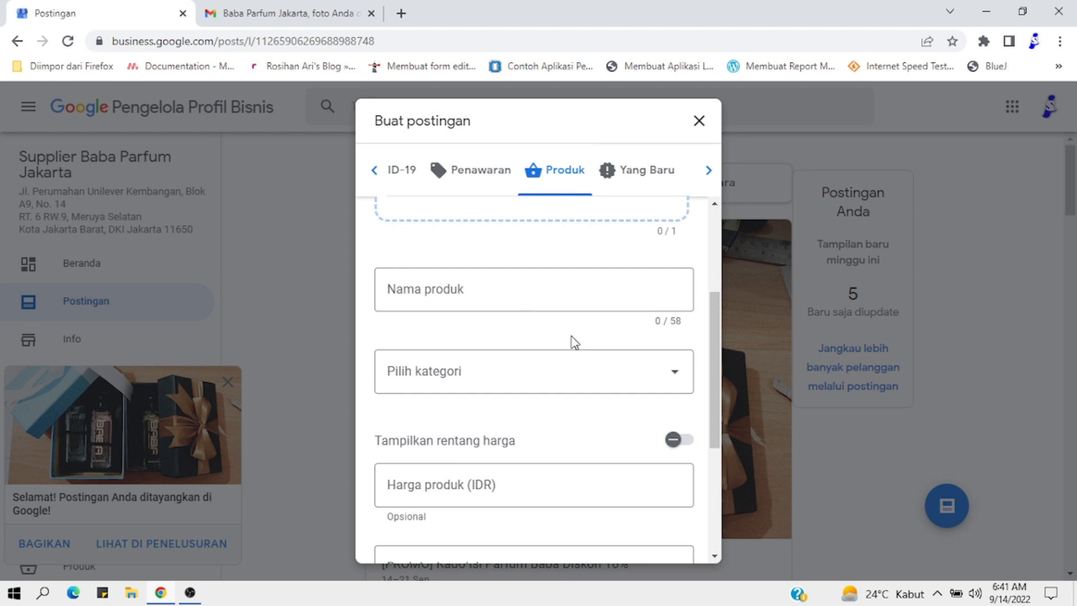
scroll(575, 342, "up", 2)
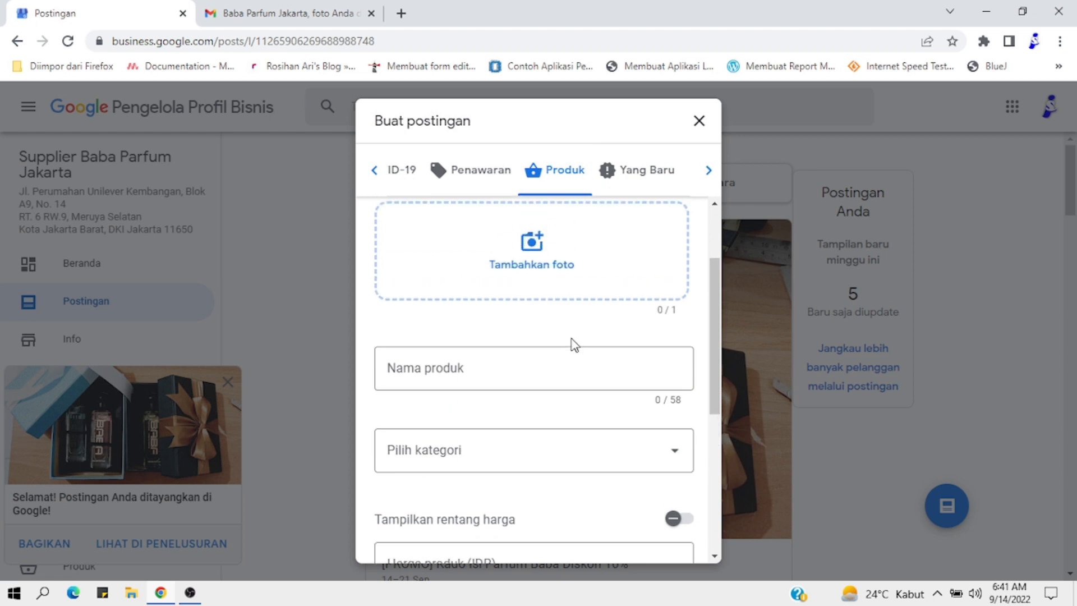
- Add the photo "WhatsApp Image 2022-04-06 at 14.55.29.jpeg" from the Downloads folder to the product post and try to add another one
left_click(544, 277)
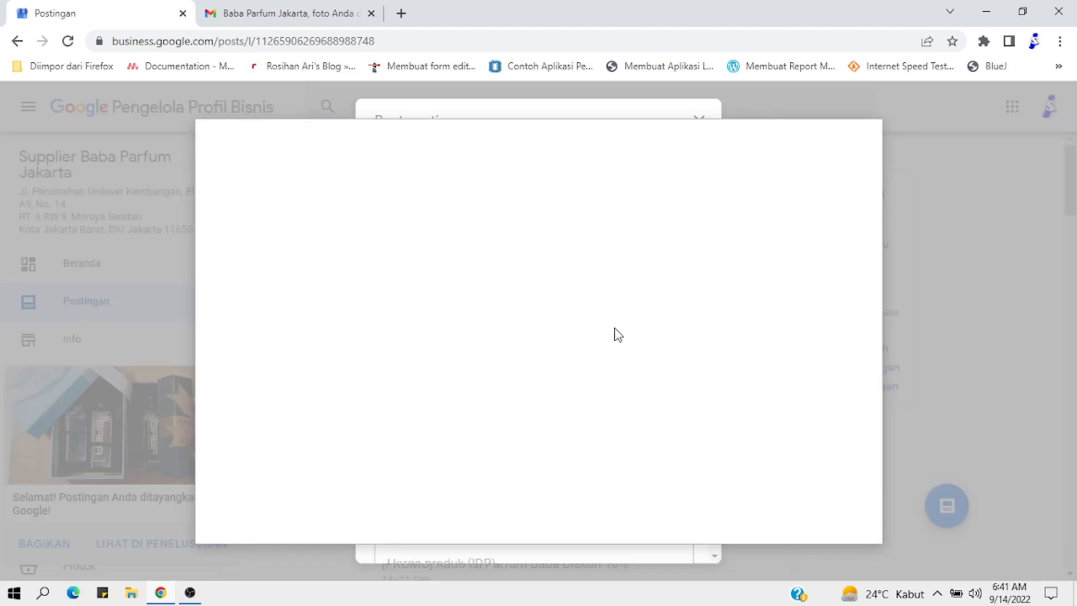
left_click(589, 372)
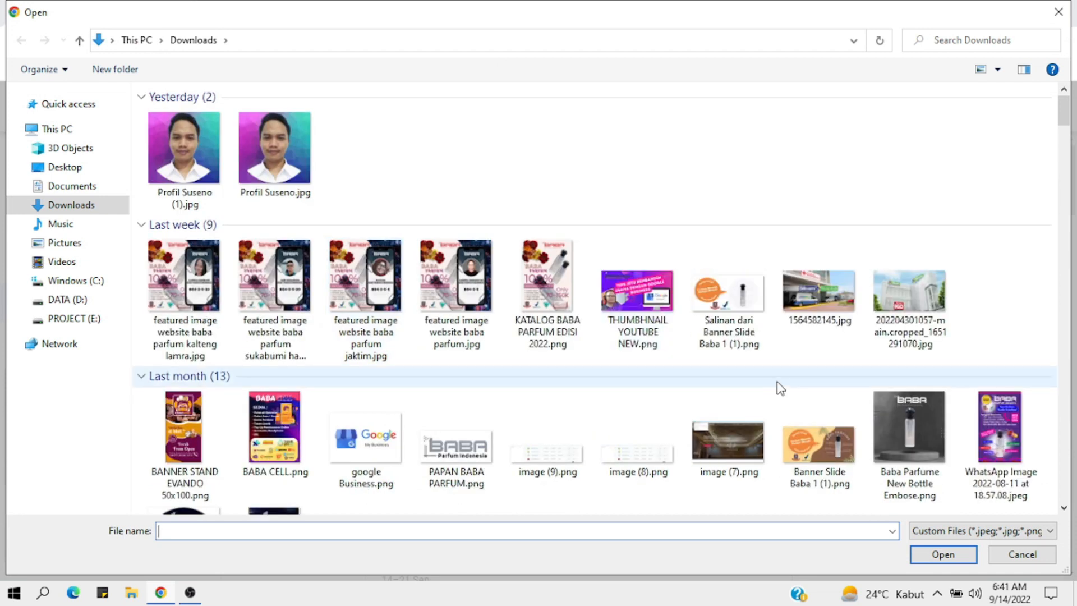
scroll(778, 388, "down", 4)
scroll(781, 388, "down", 8)
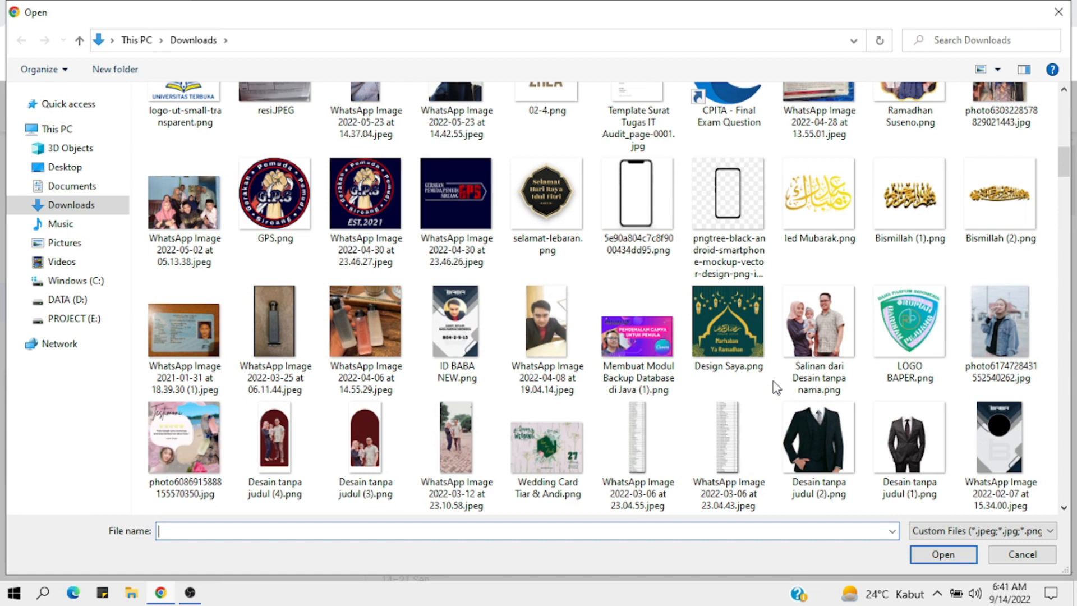
left_click(371, 334)
left_click(937, 555)
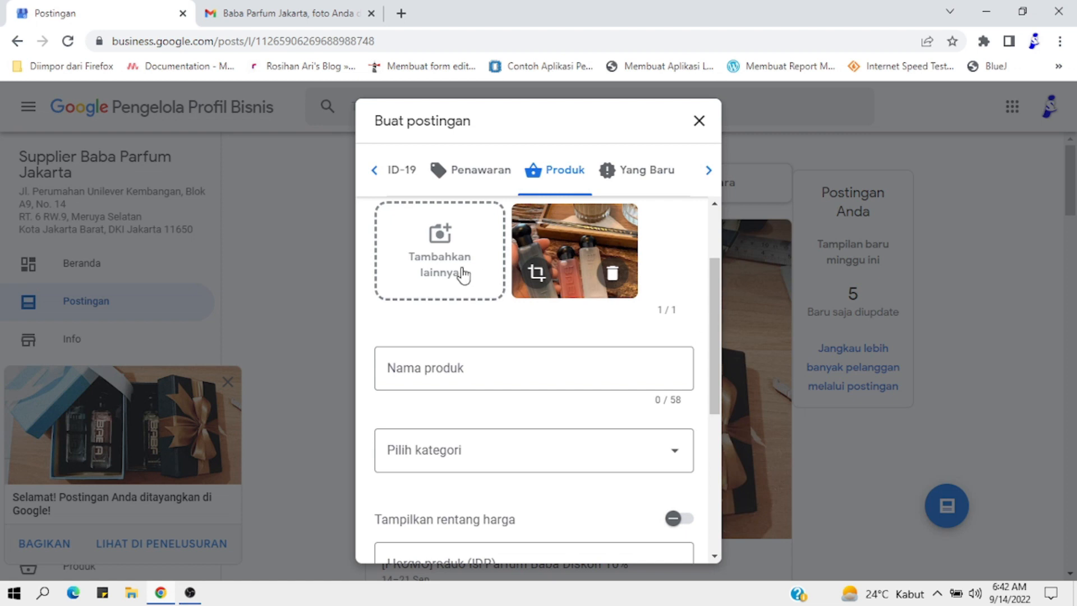
left_click(441, 263)
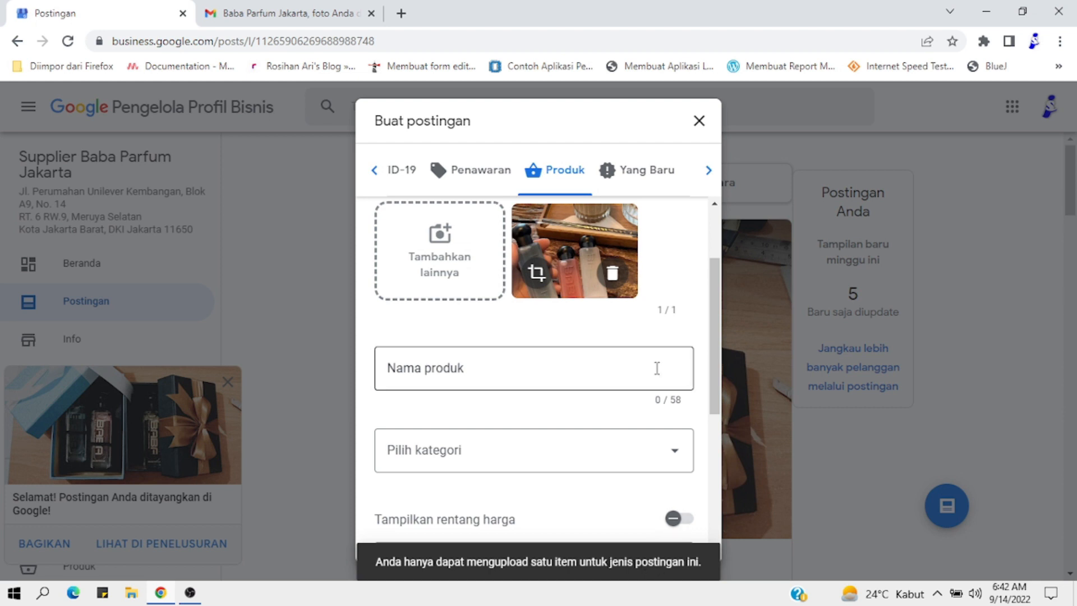
scroll(554, 352, "up", 2)
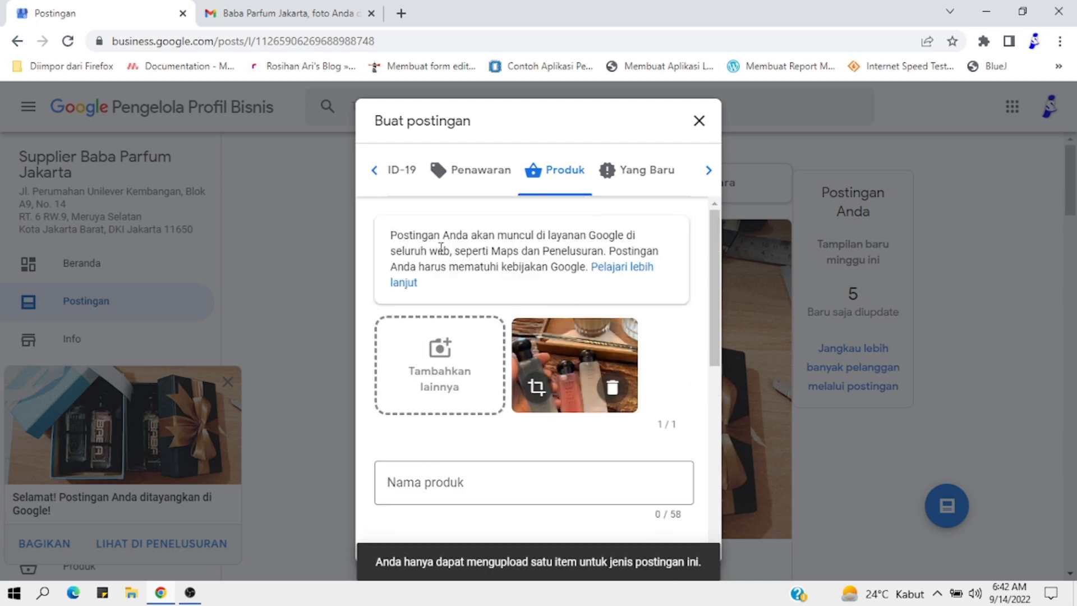
- Name the product "Baba Parfum Best Seller" and assign it to the Parfum category
scroll(549, 381, "down", 3)
left_click(443, 326)
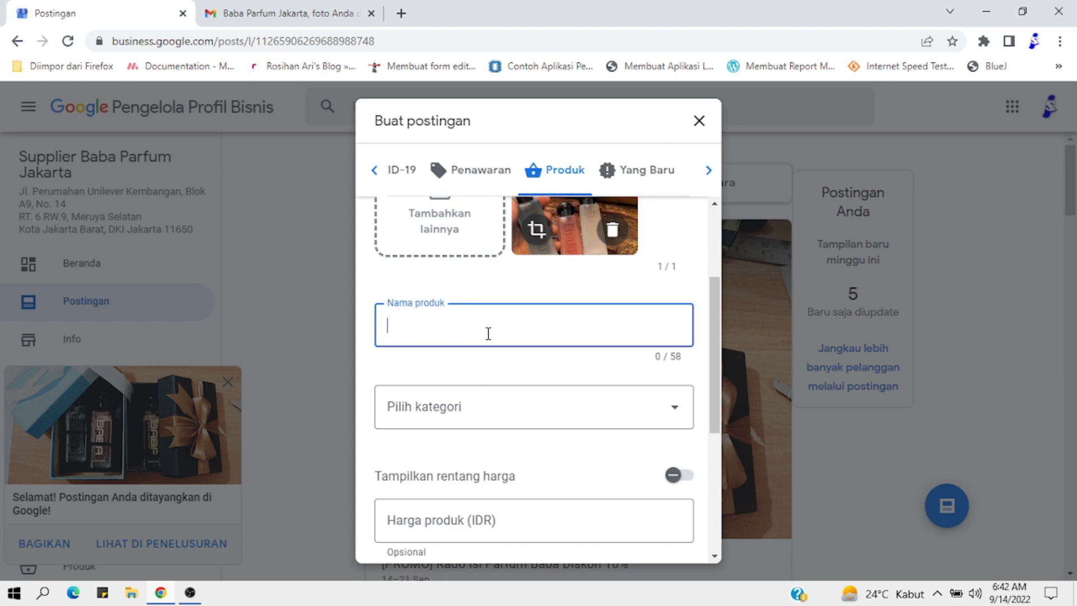
type("Baba Parfum Best Seller")
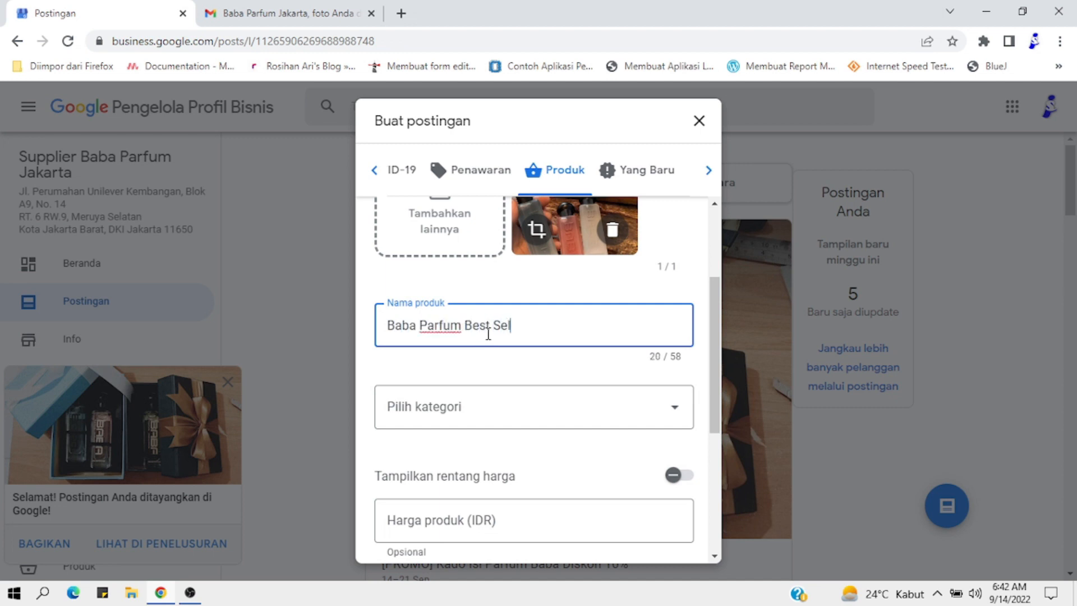
left_click(559, 416)
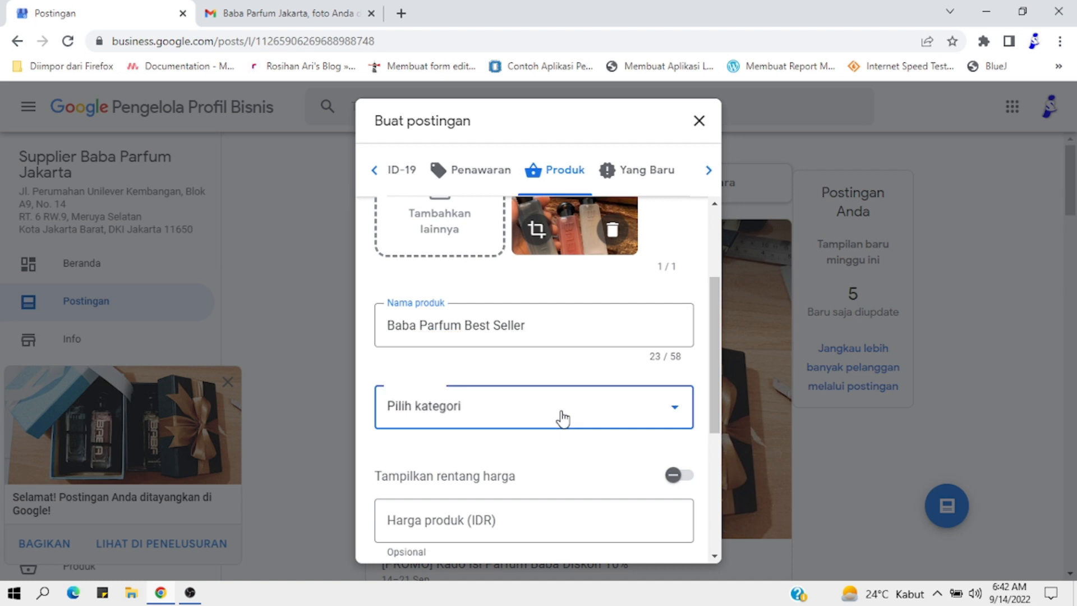
left_click(436, 414)
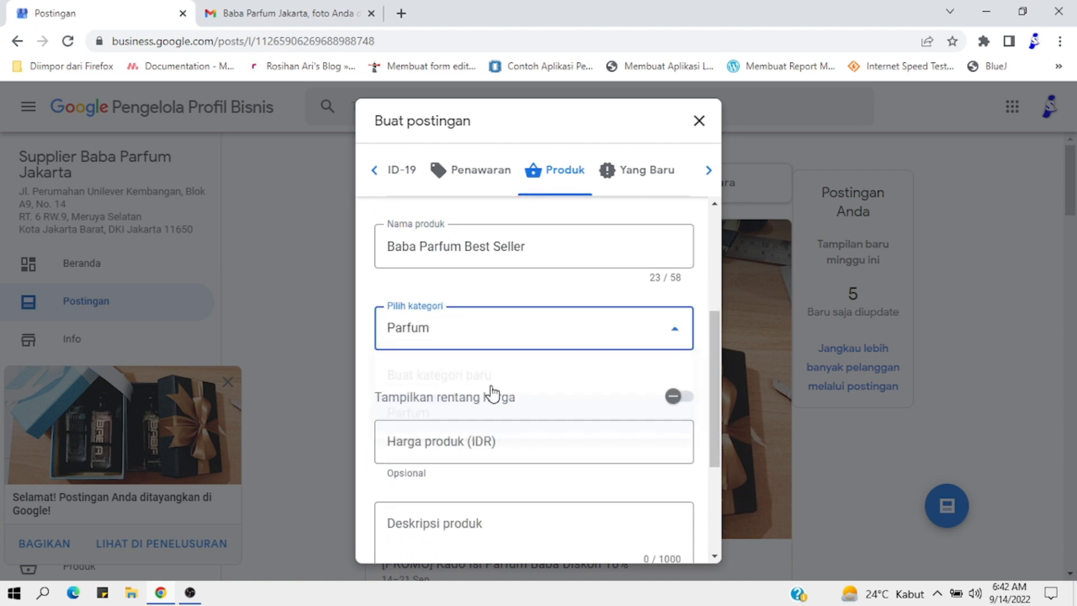
- Set the product price to 70000 IDR
scroll(503, 383, "down", 1)
left_click(474, 354)
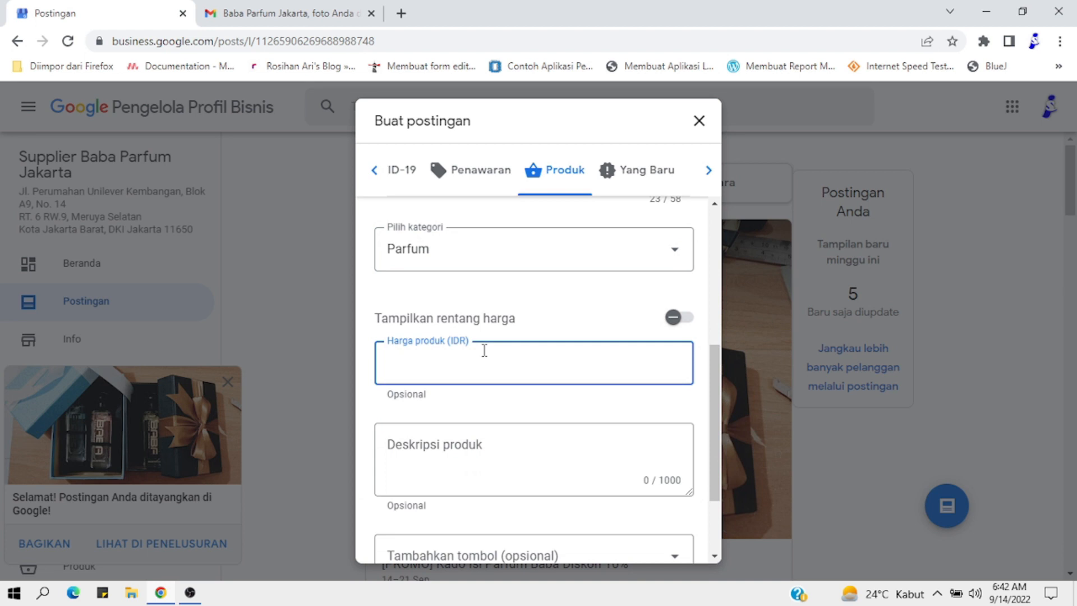
type("70000")
- Try the price range option for the product and switch back to a single price
scroll(476, 337, "up", 2)
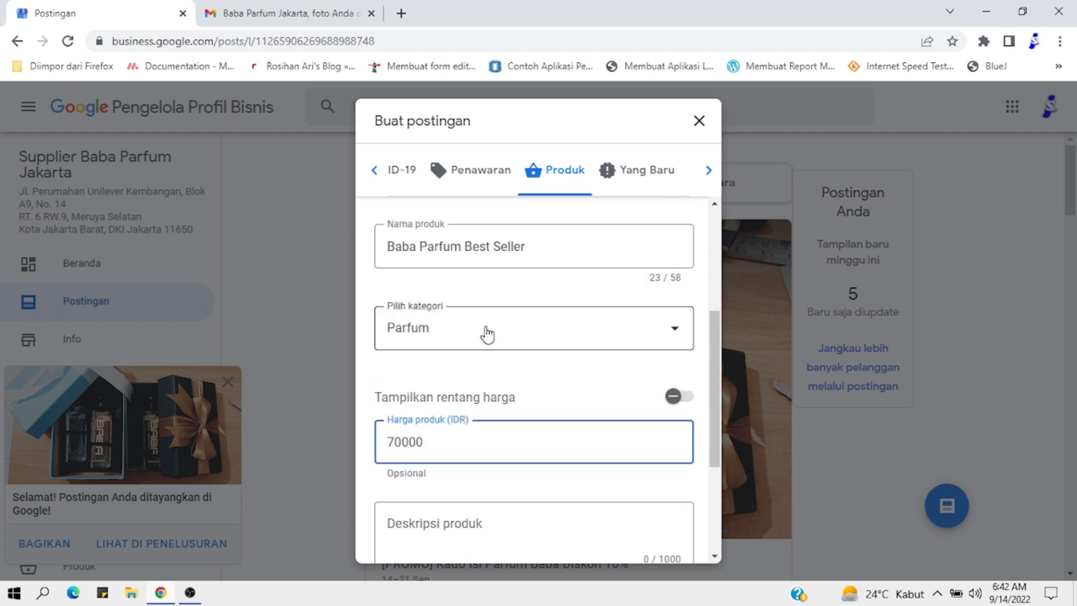
left_click(675, 397)
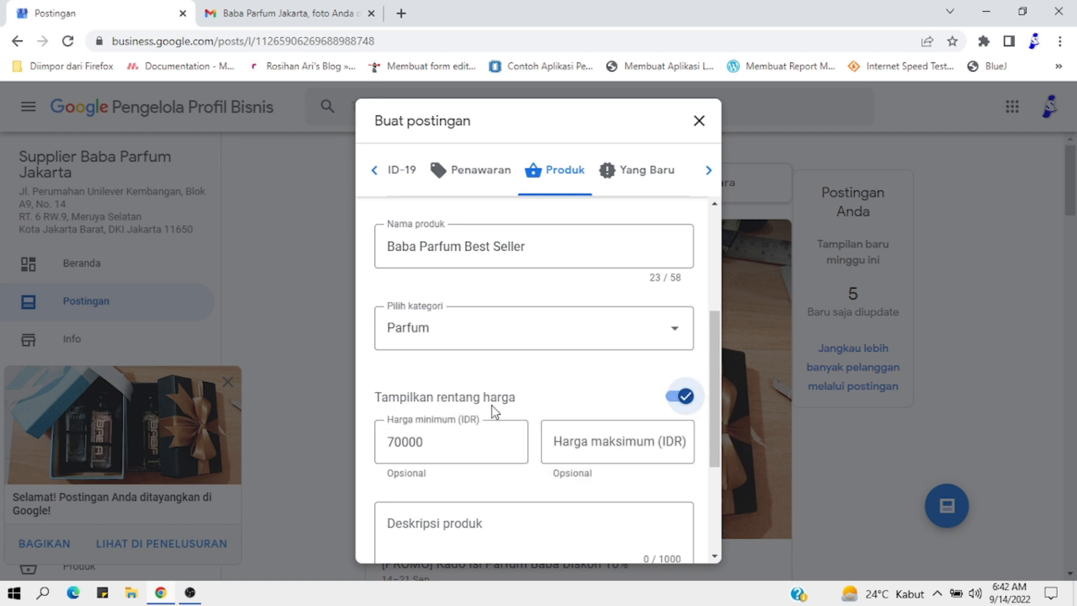
scroll(493, 410, "down", 1)
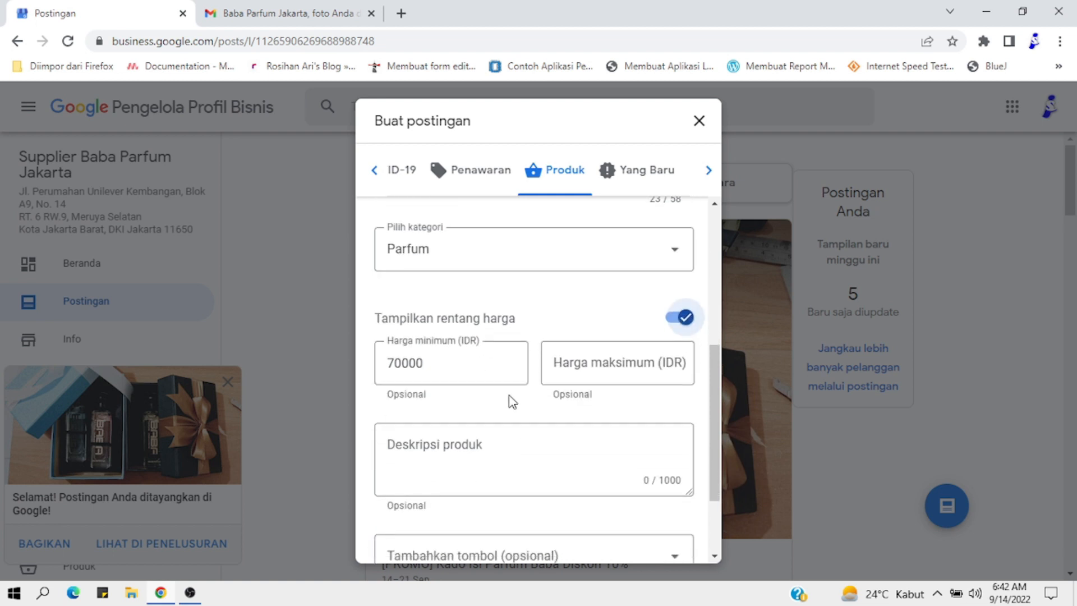
left_click(677, 321)
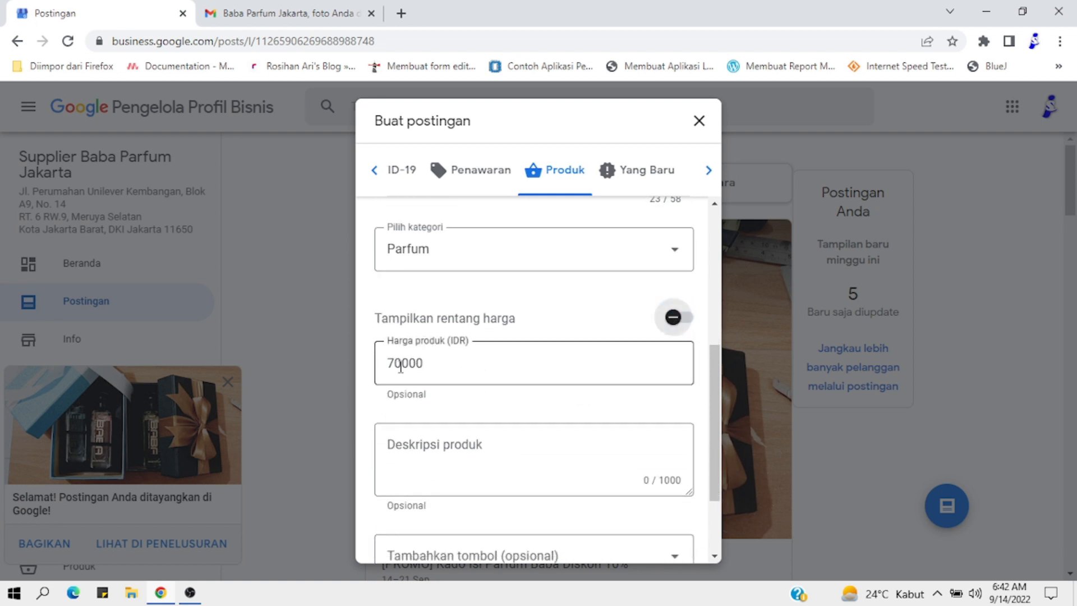
left_click(401, 365)
scroll(487, 385, "down", 1)
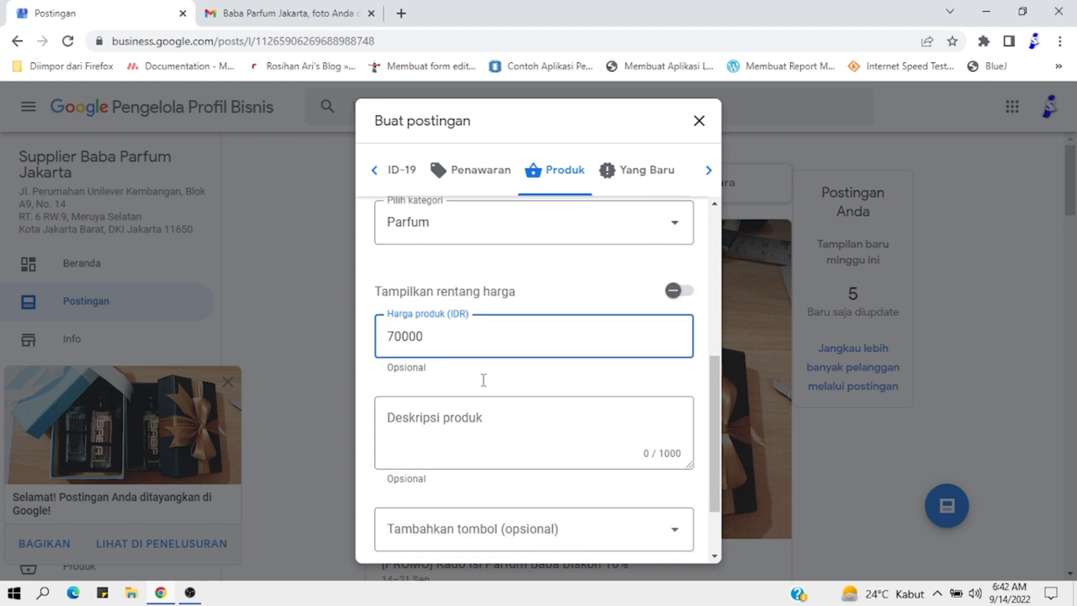
- Start the product description with "Jual parfum baba original brand lokal kualitas import harga terjangkau."
scroll(484, 381, "down", 2)
left_click(444, 328)
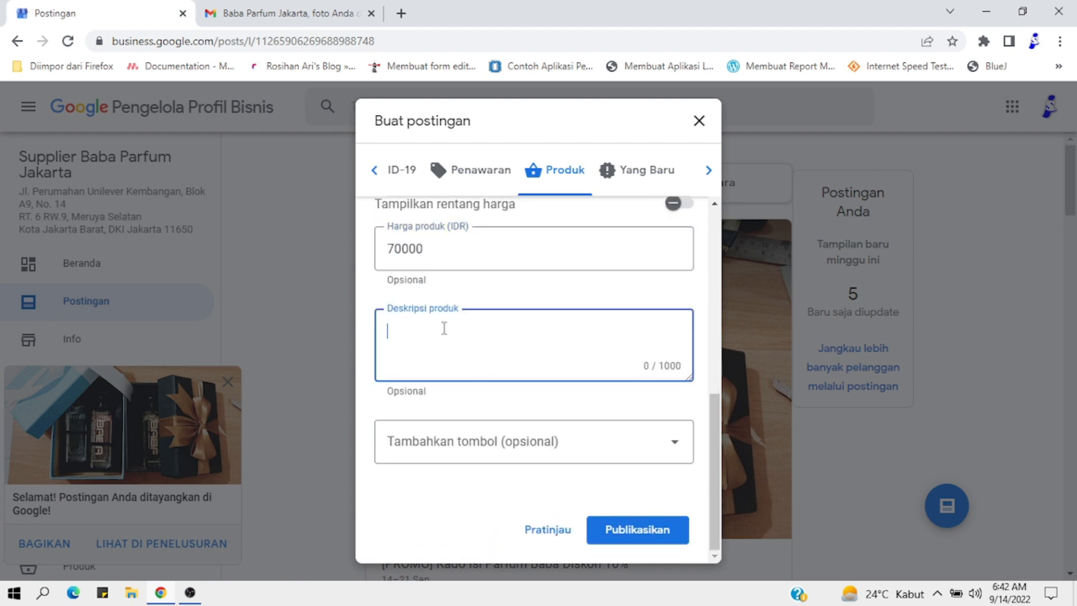
type("Jual parfum baba o")
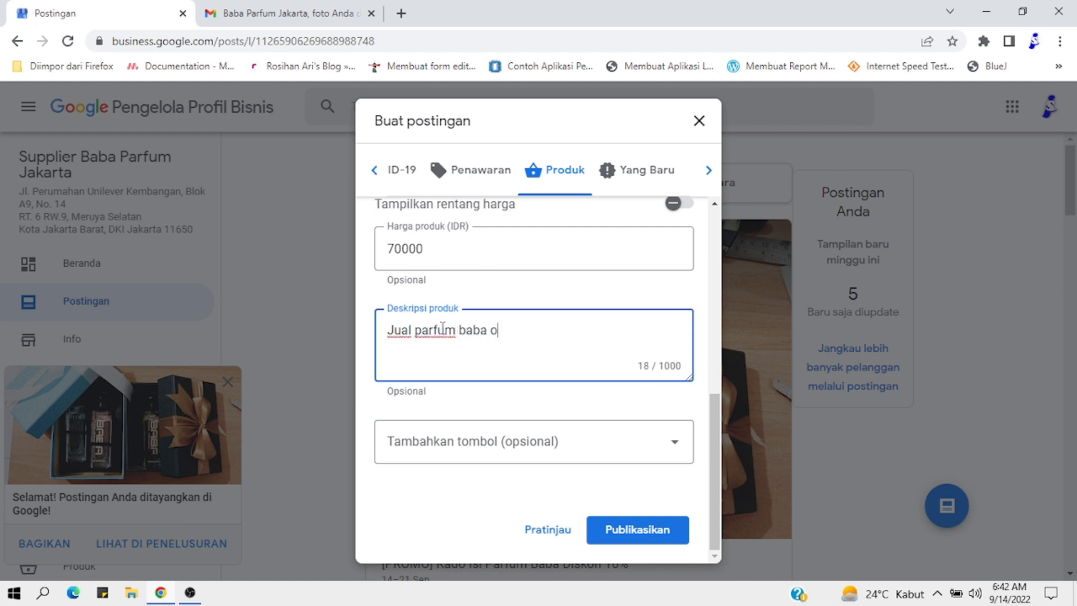
type("riginal brand lokal kualitas import.")
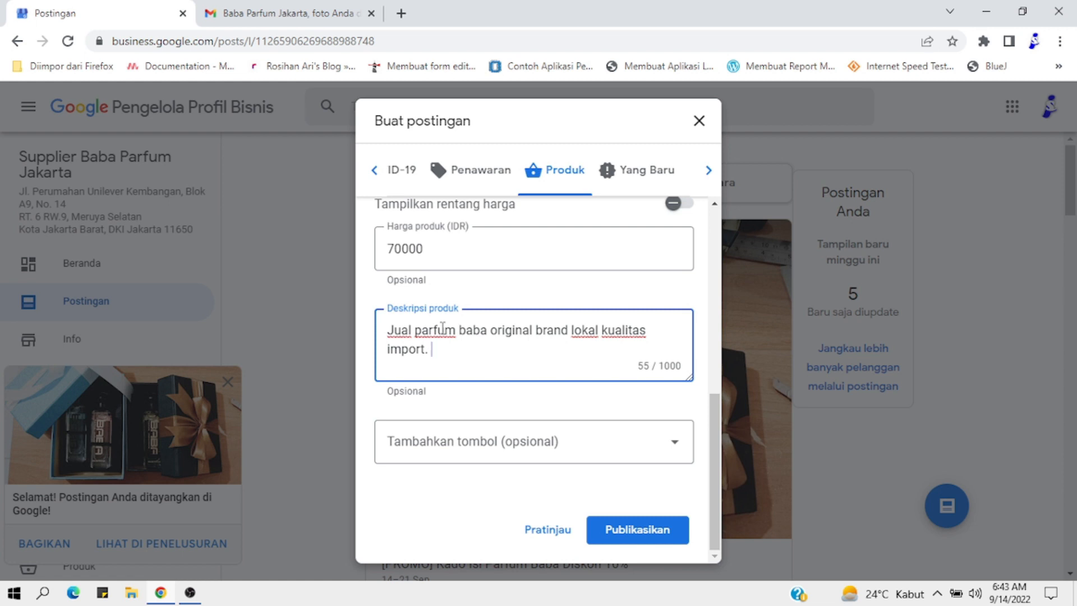
type("harfa")
type(" ga")
key("BackSpace")
key("BackSpace")
type("harga terjangkau.")
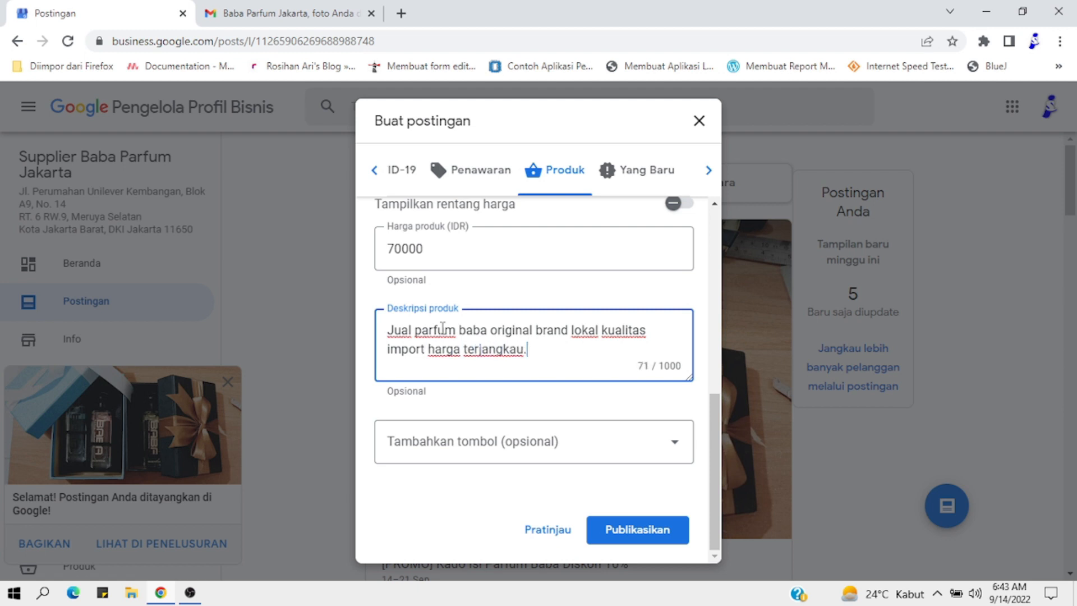
- Extend the description's sentence after "terjangkau" with ", sudah BPOM dan sudah bersertifikat."
key("BackSpace")
key("BackSpace")
type(", sudah b")
key("BackSpace")
type("BPOM dan sudah")
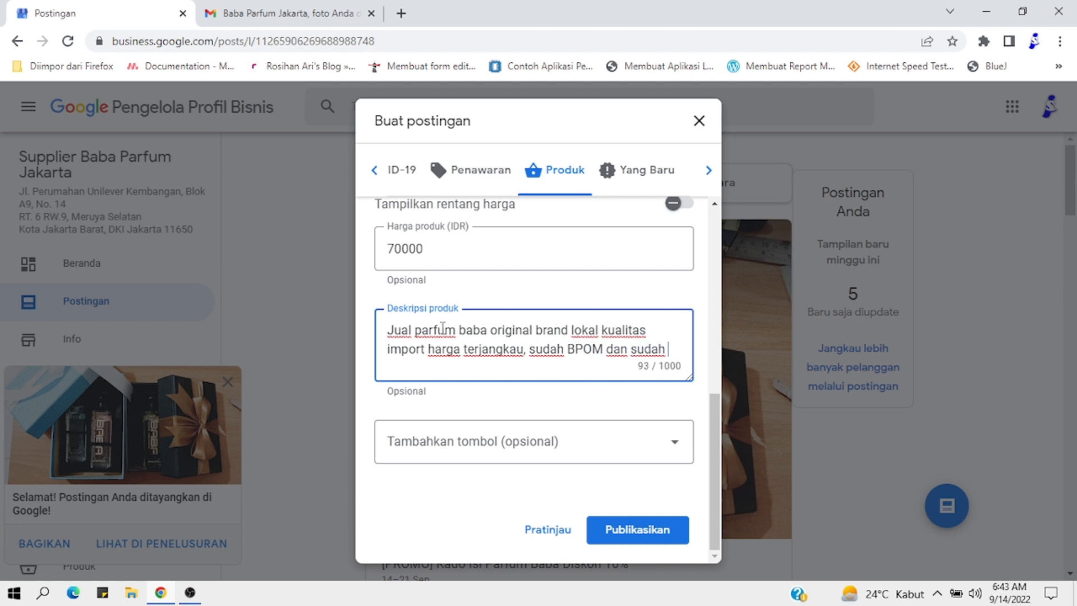
type("sera")
key("BackSpace")
key("BackSpace")
key("BackSpace")
key("BackSpace")
key("BackSpace")
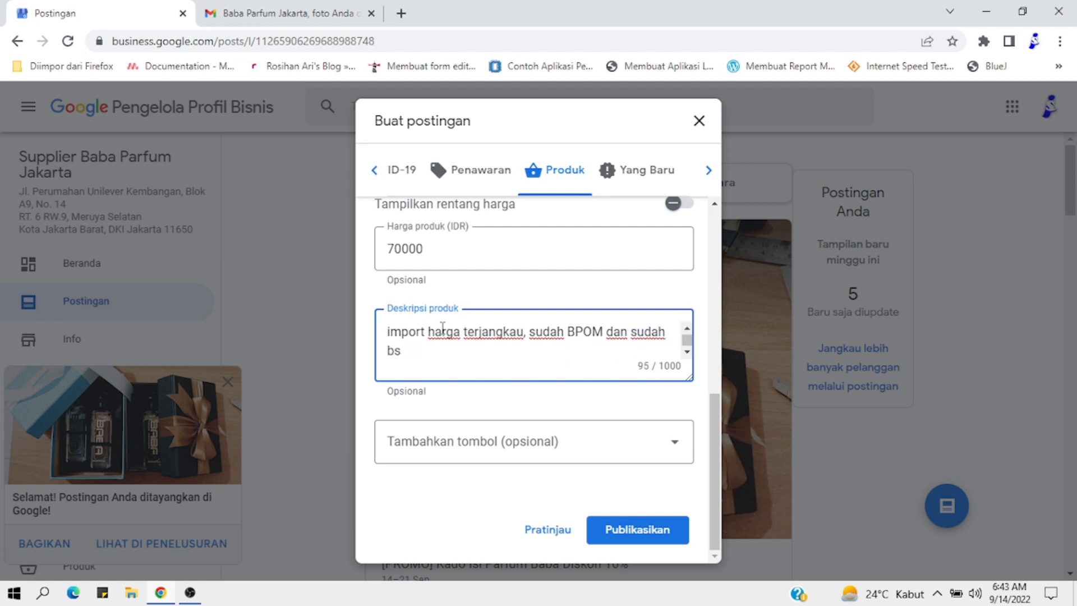
type("bersertifikat. #")
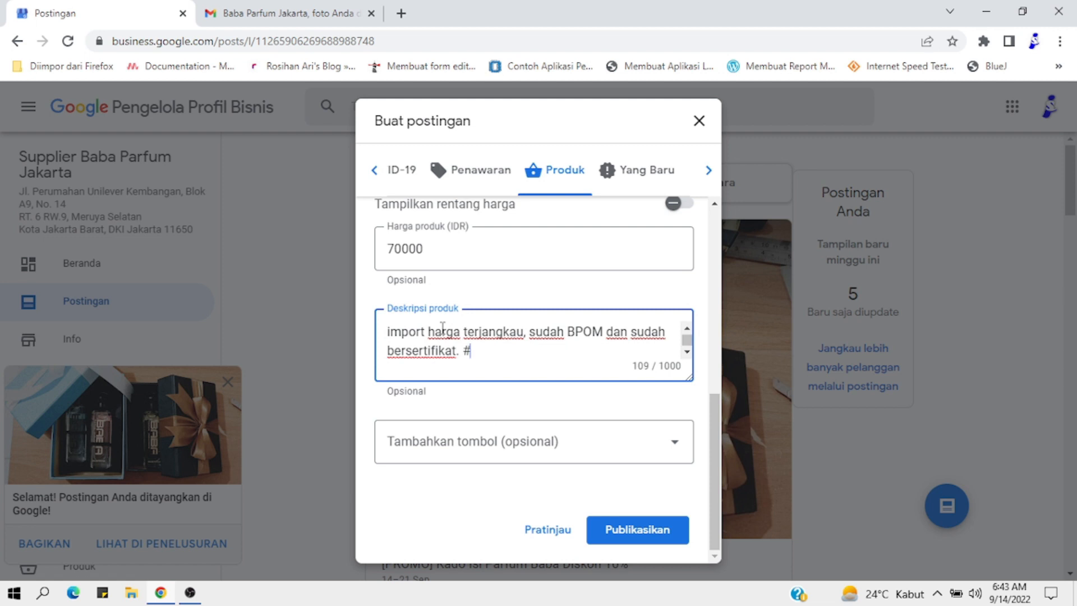
- Complete the product description with the hashtags #babaparfum #parfumbaba #tokoparfum #pafumterdekat
type("babaparfum")
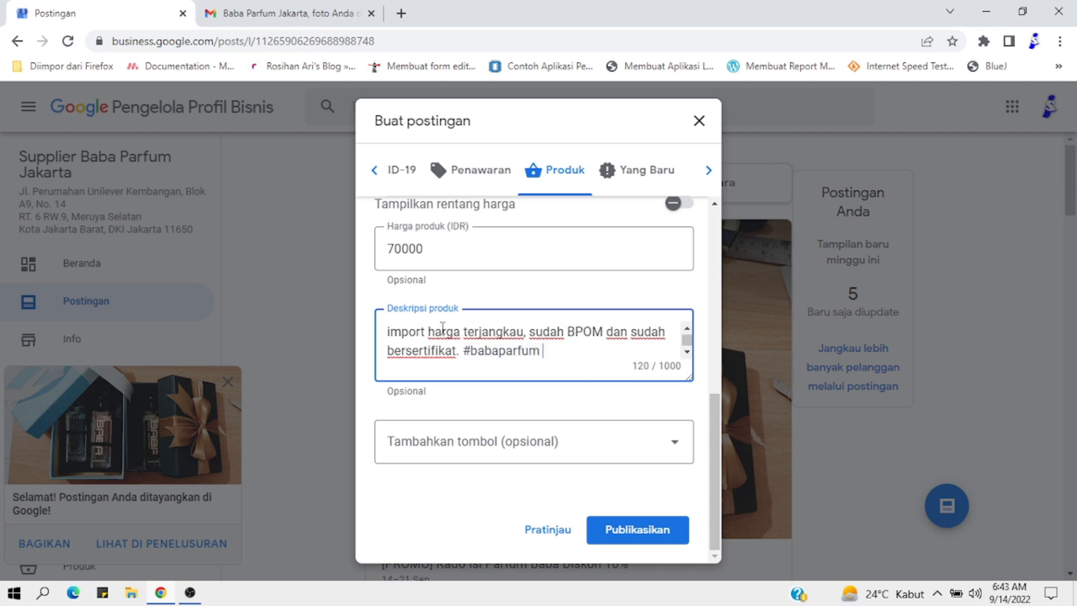
type(" #parfumbaba")
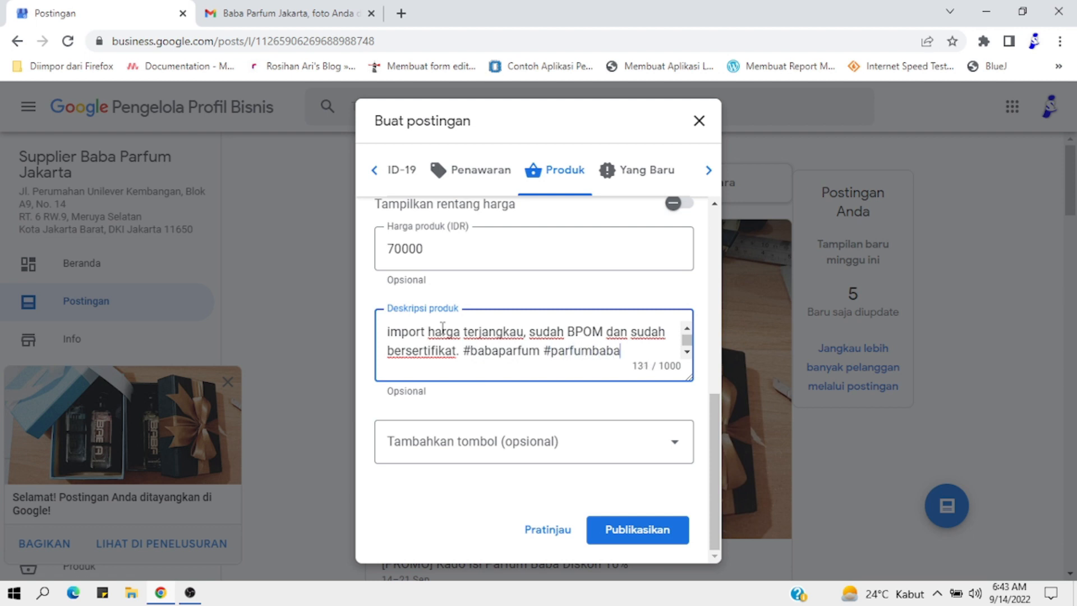
type(" #tokoparfum #")
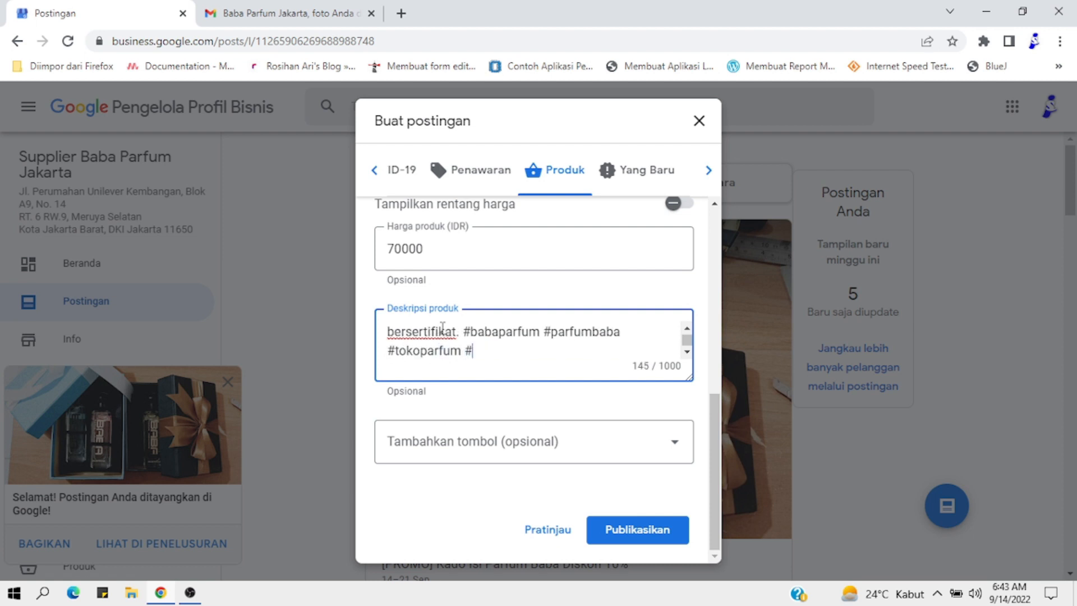
type("pafumterdekat")
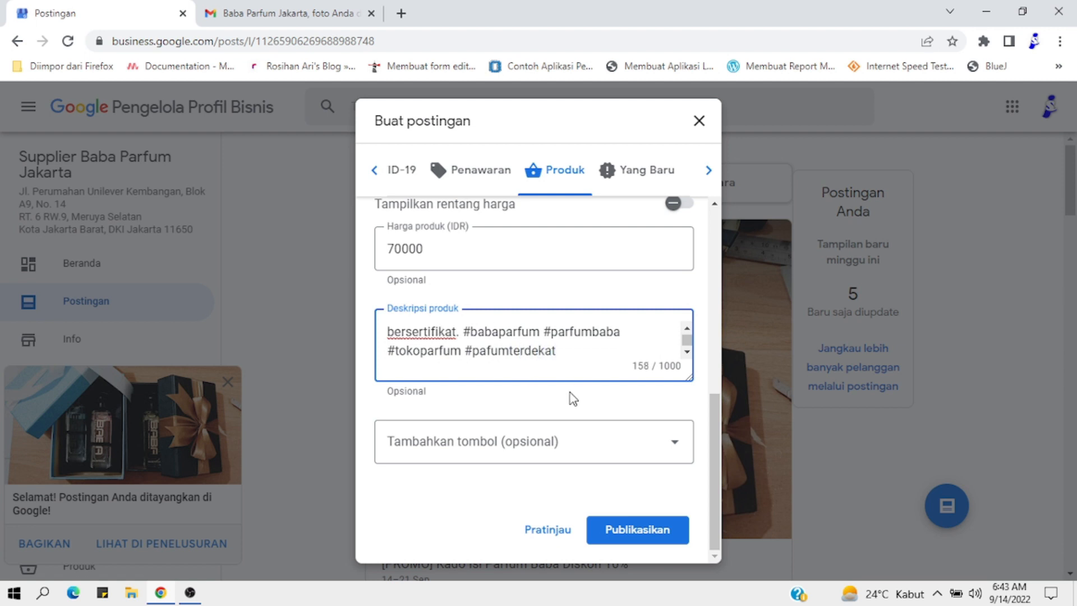
left_click(607, 448)
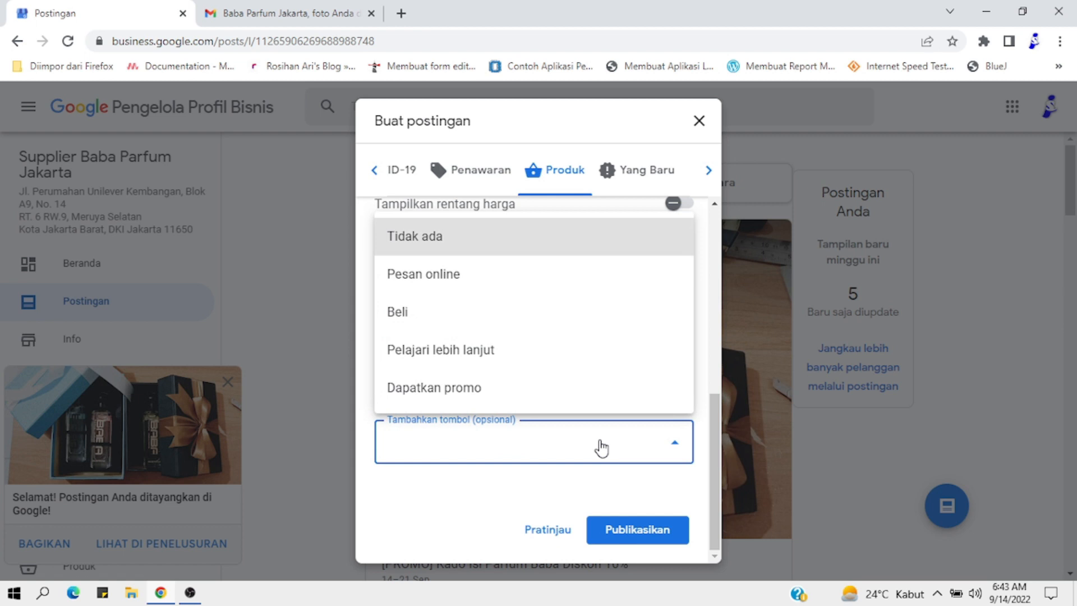
left_click(444, 280)
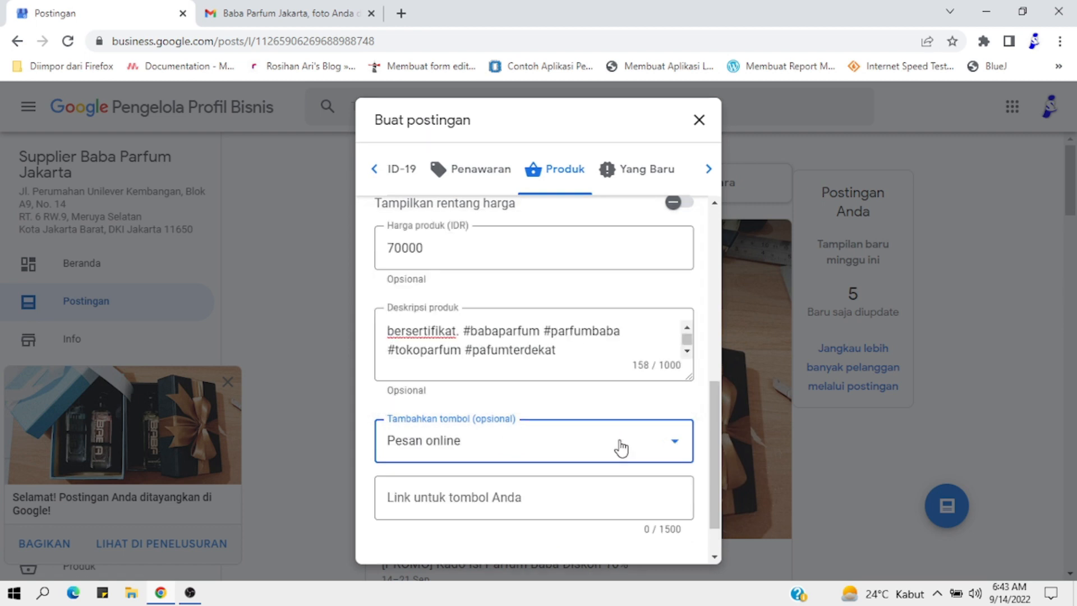
scroll(478, 443, "down", 1)
left_click(470, 456)
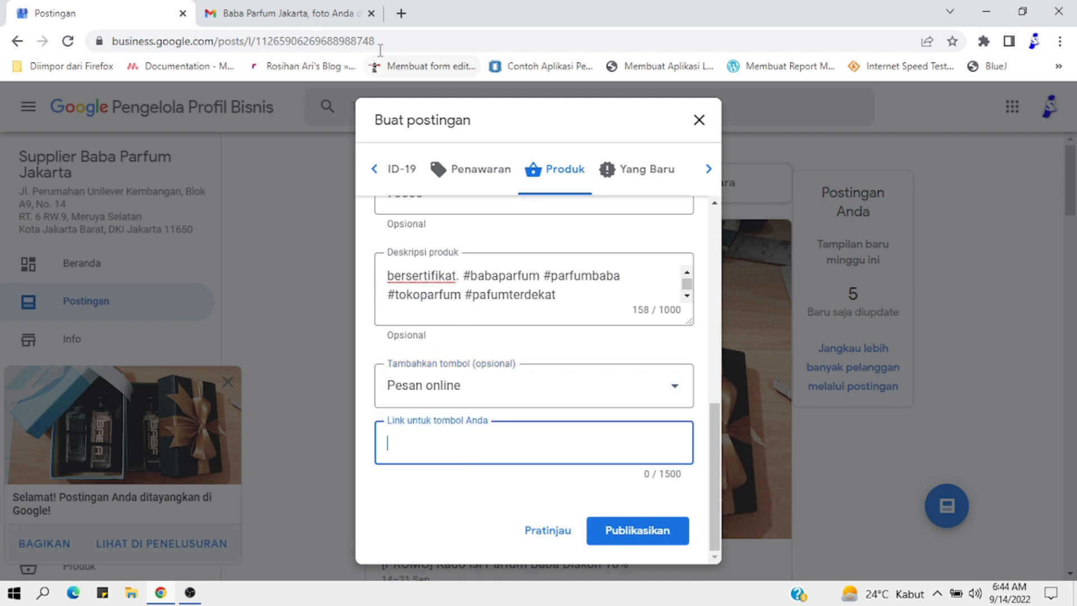
type("htt")
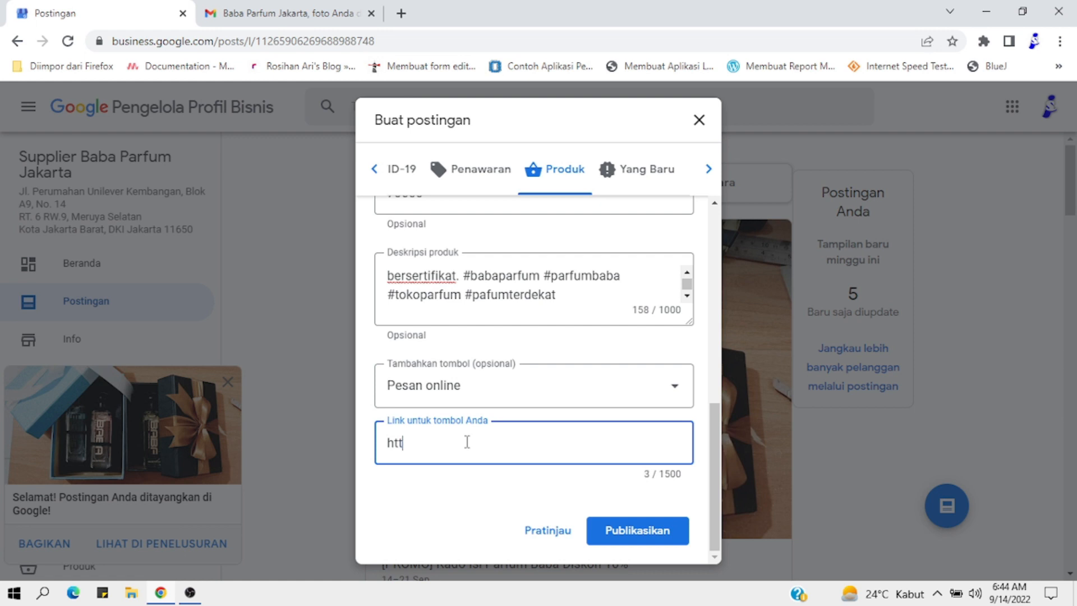
type("tps://babaparfume")
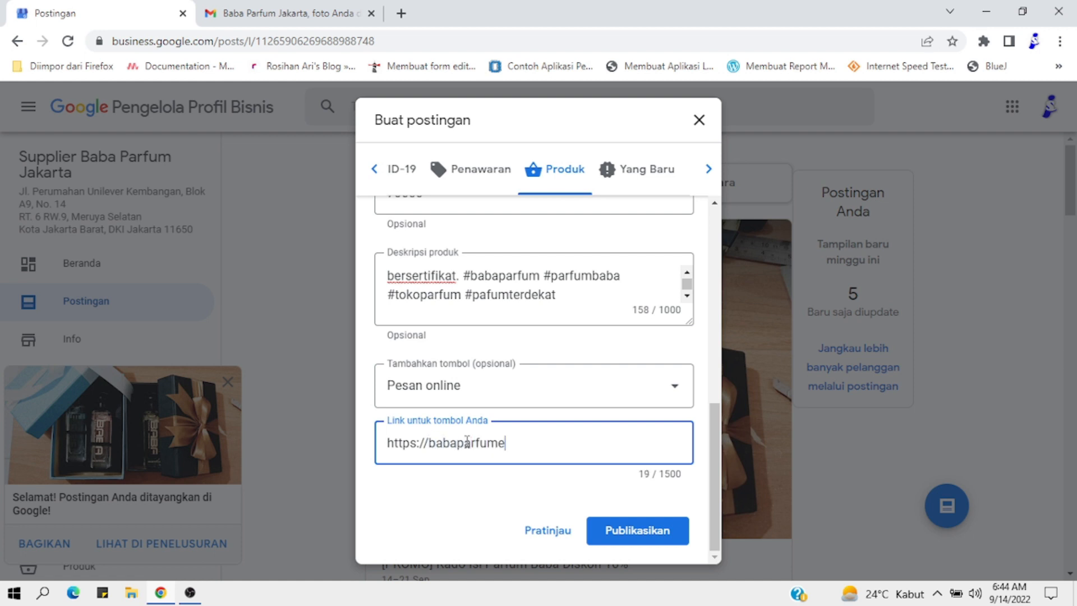
type(".my.id")
- Preview the whole product post and publish it
left_click(545, 532)
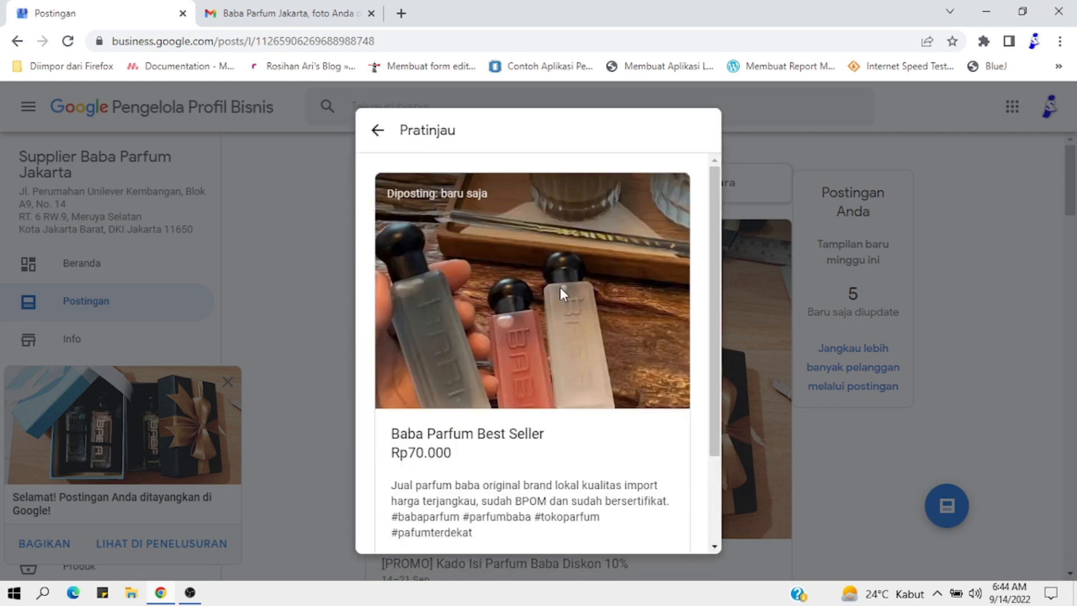
scroll(534, 260, "down", 2)
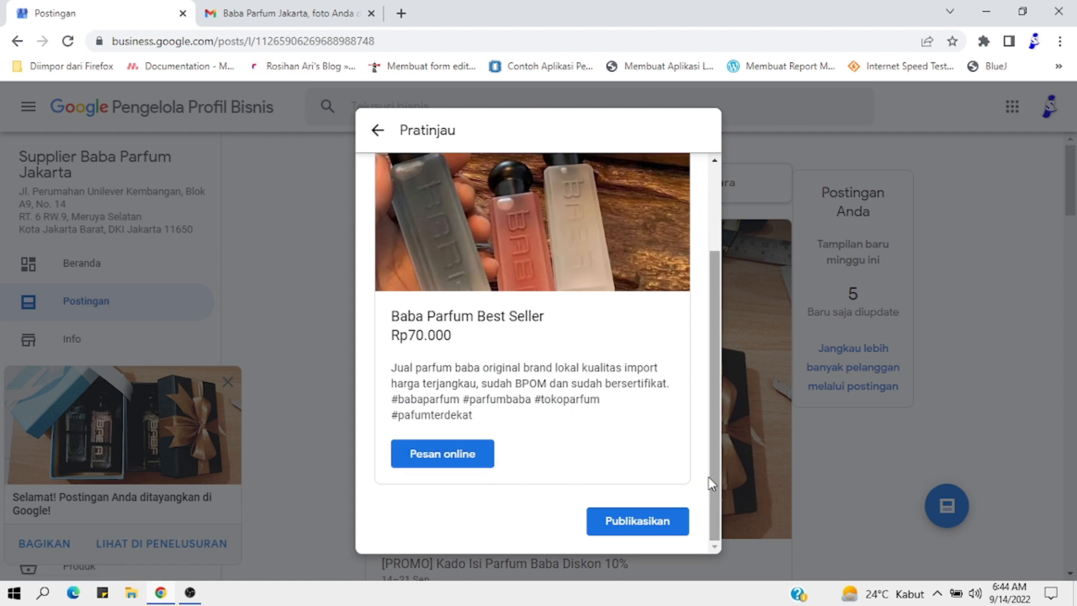
left_click(645, 524)
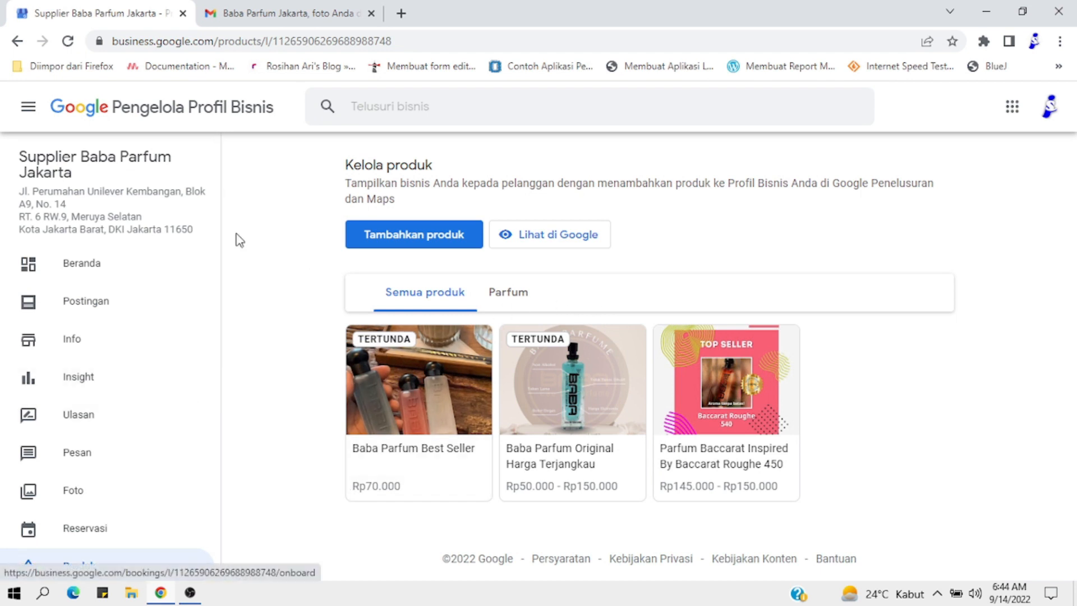
- Return to the posts page, start a new post and examine the fields of the "Yang Baru" post type
left_click(18, 41)
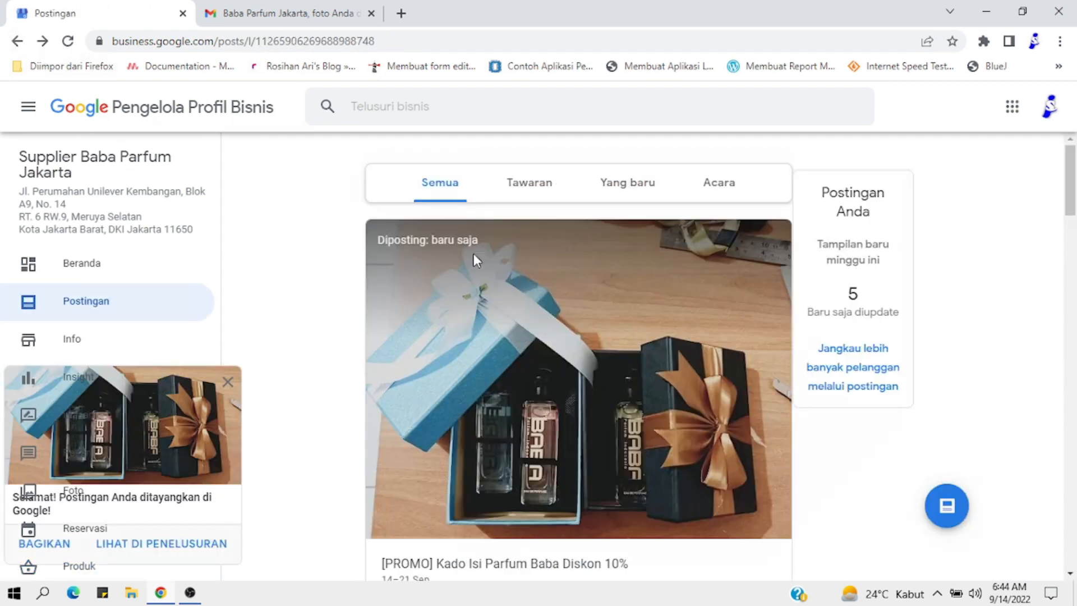
left_click(948, 505)
double_click(708, 179)
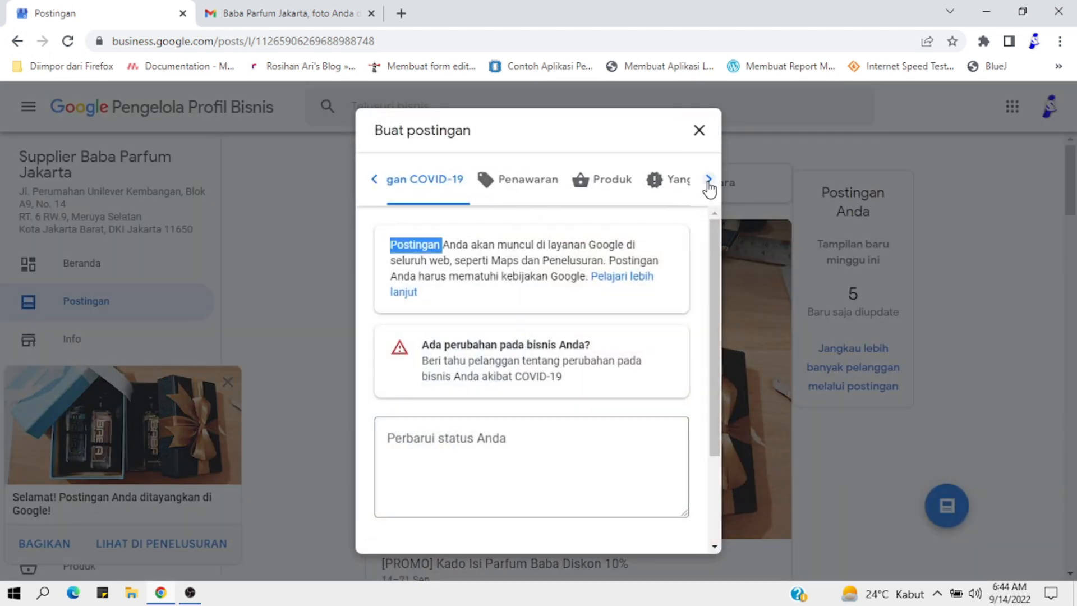
left_click(708, 179)
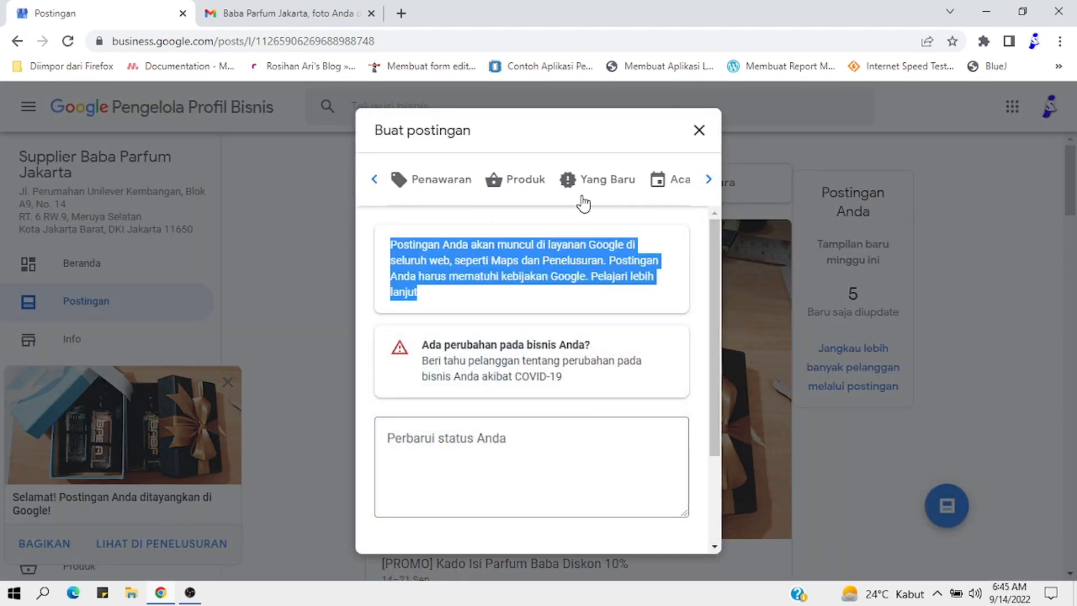
left_click(710, 180)
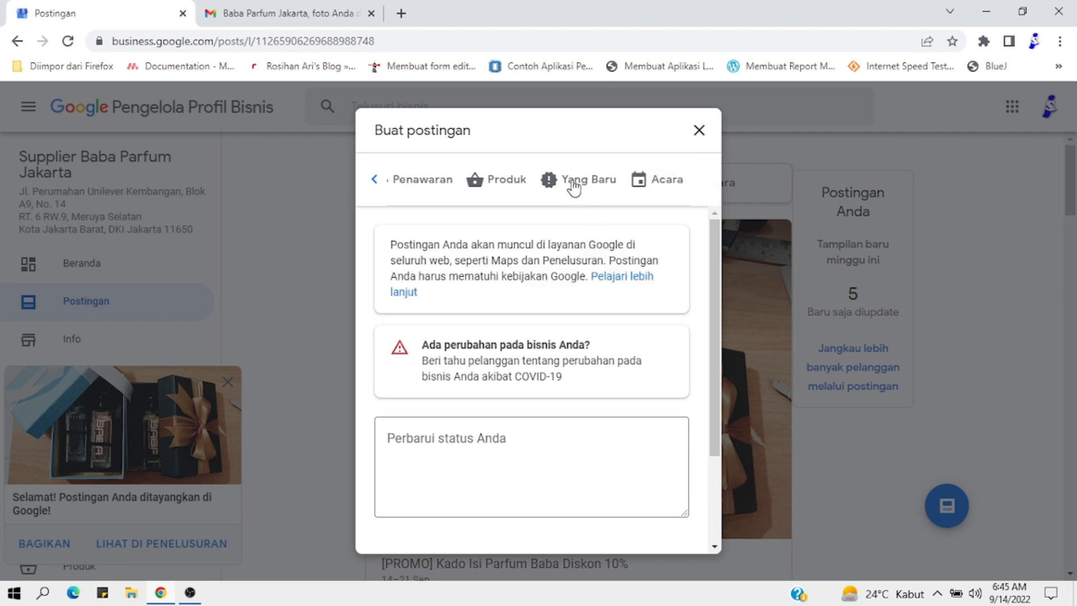
left_click(589, 188)
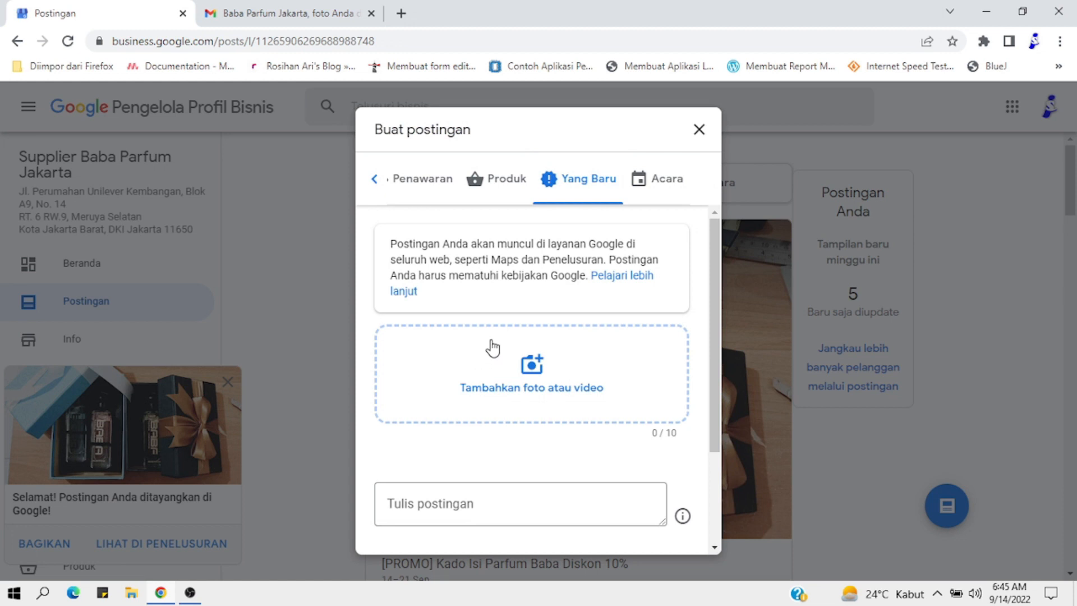
scroll(499, 331, "down", 3)
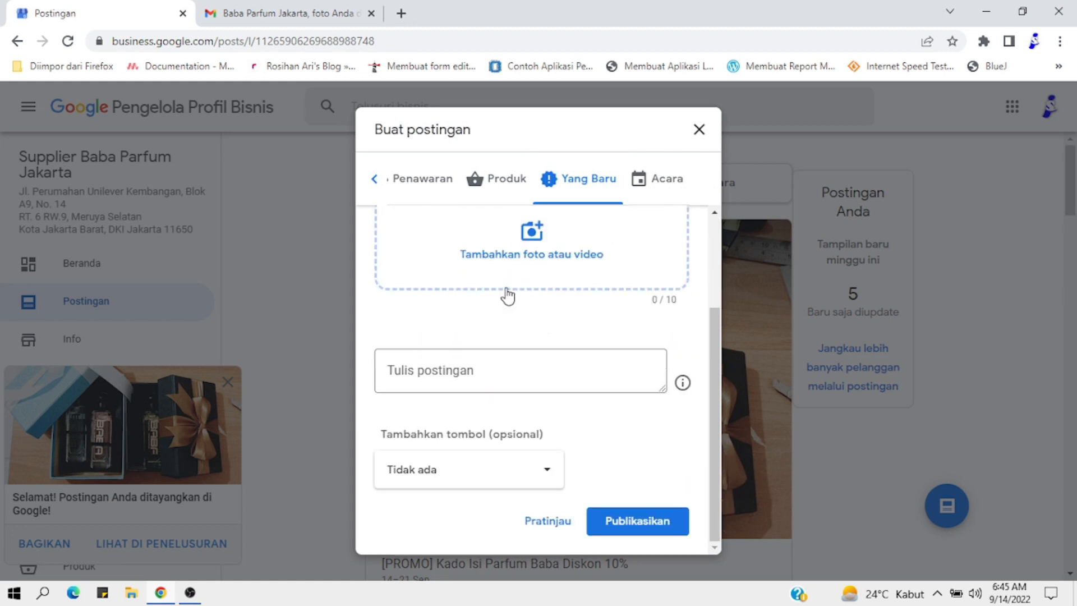
scroll(508, 295, "up", 3)
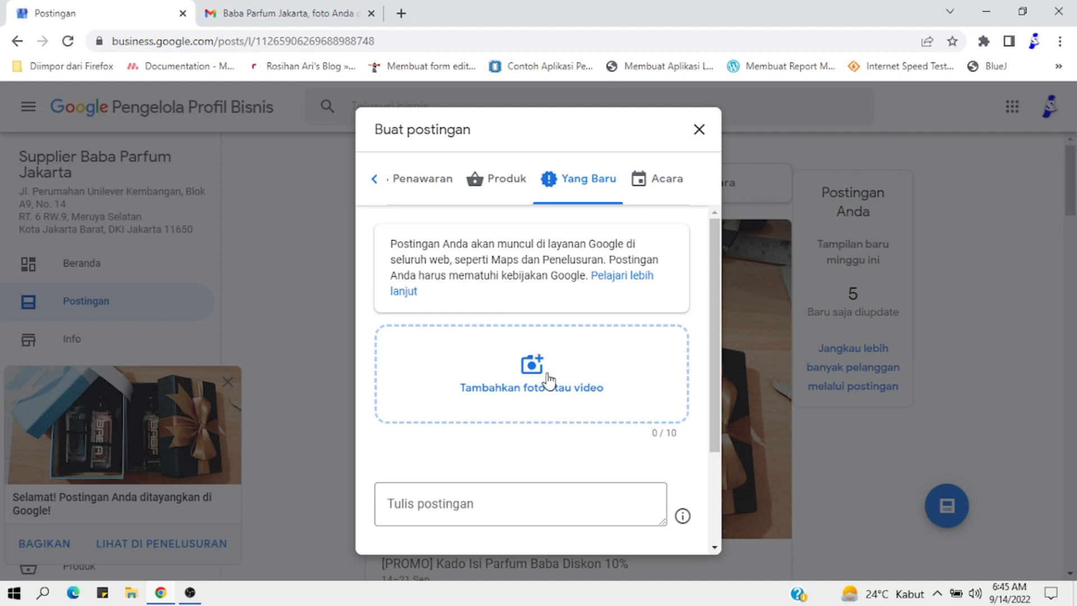
- Examine the fields of the "Acara" post type and close the new post form without publishing
left_click(666, 180)
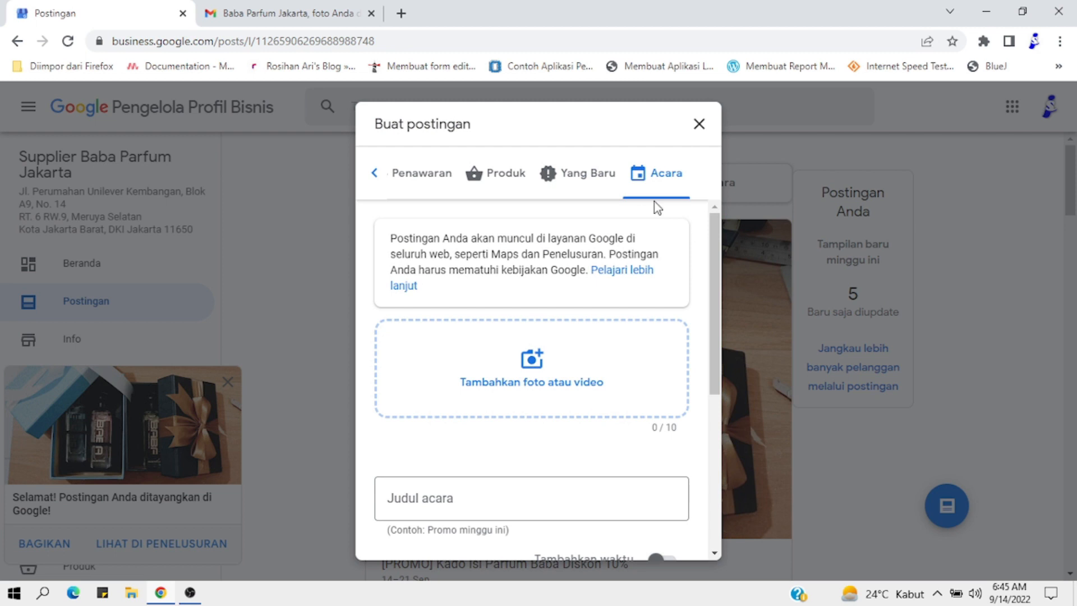
scroll(502, 377, "down", 5)
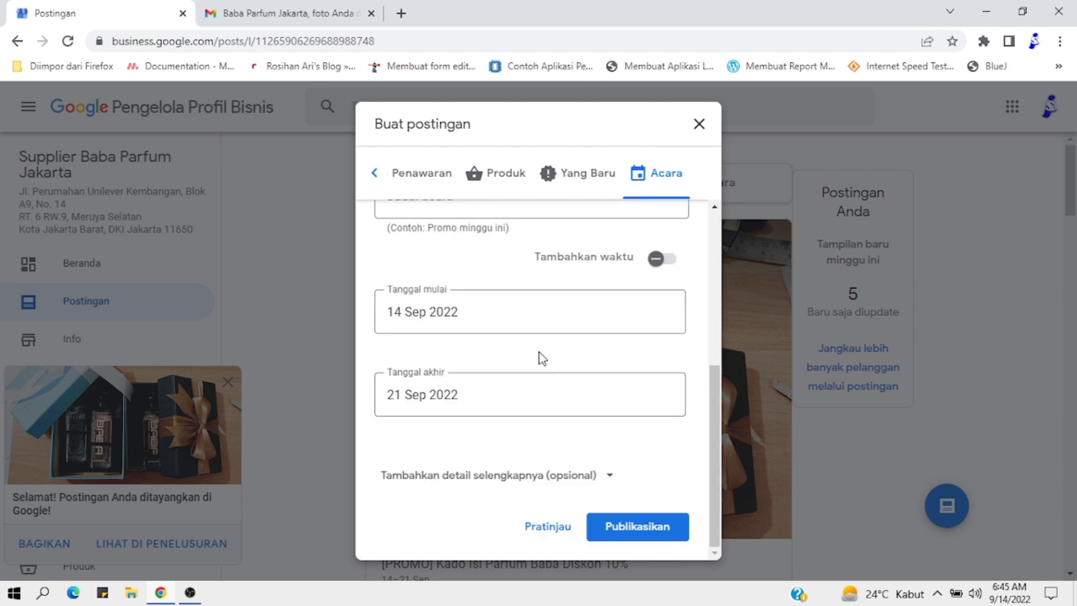
scroll(542, 359, "up", 2)
scroll(539, 337, "up", 2)
scroll(538, 336, "down", 4)
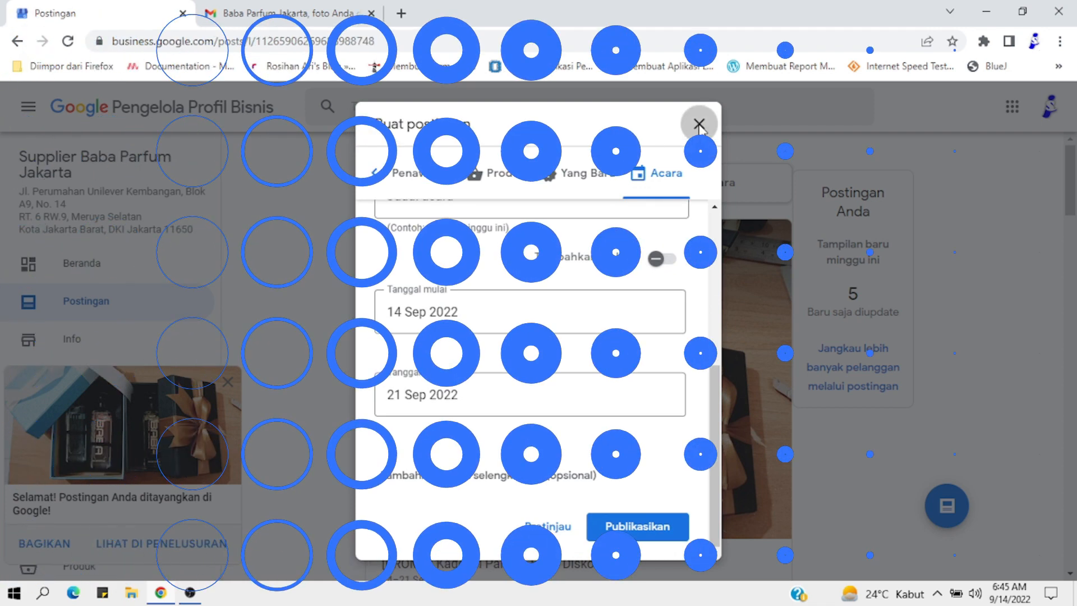
left_click(698, 125)
- Dismiss the published-post notification that covers the navigation list
scroll(142, 359, "down", 1)
scroll(142, 360, "down", 2)
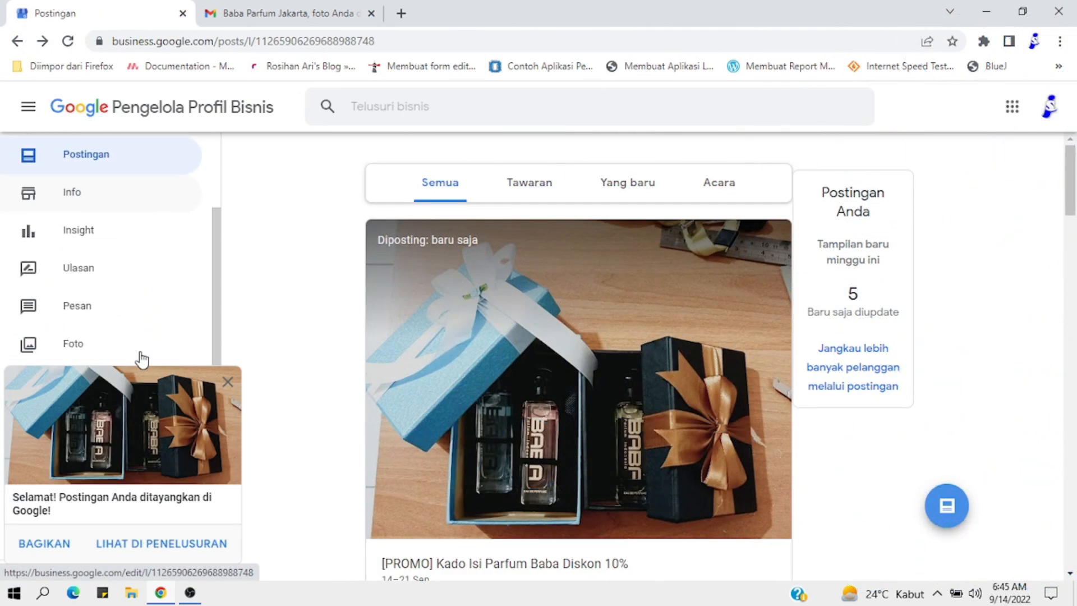
left_click(227, 382)
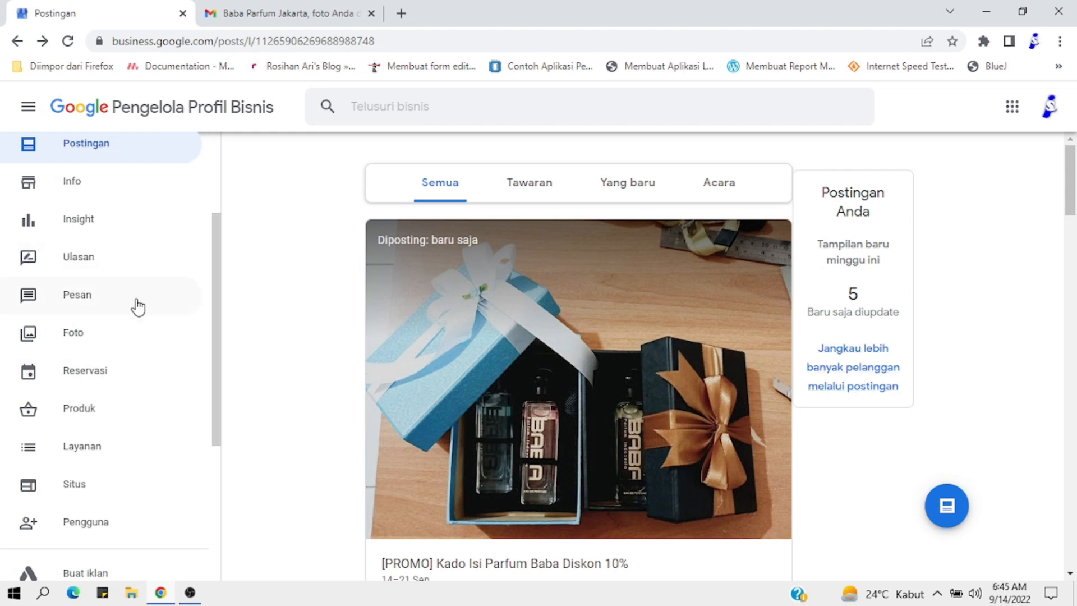
- Open the Insight page and review the profile's statistics on customer searches, customer actions and photo counts
left_click(104, 226)
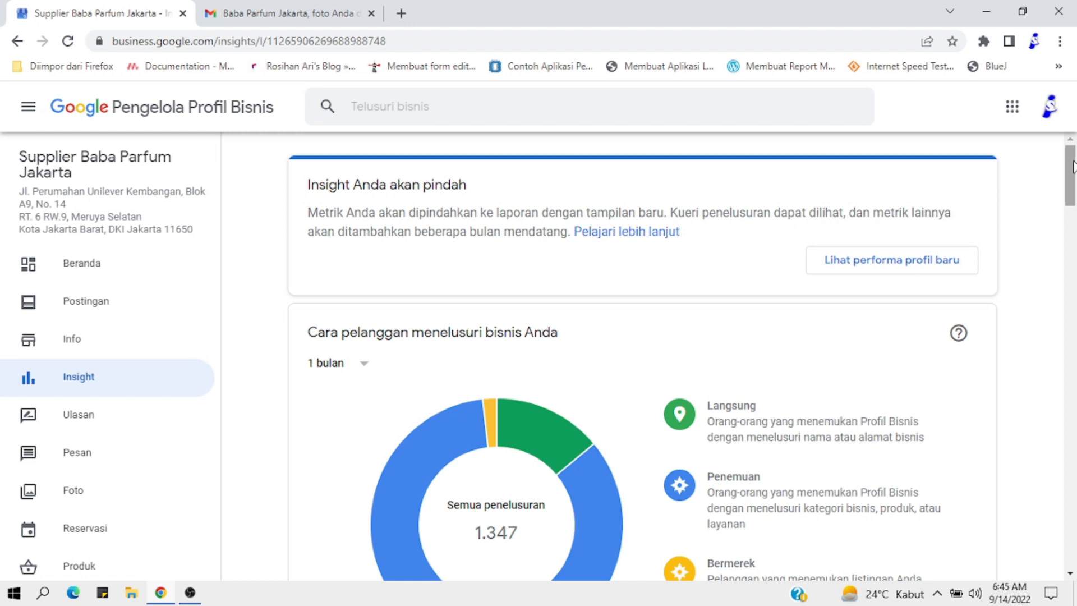
left_click_drag(1073, 167, 1065, 284)
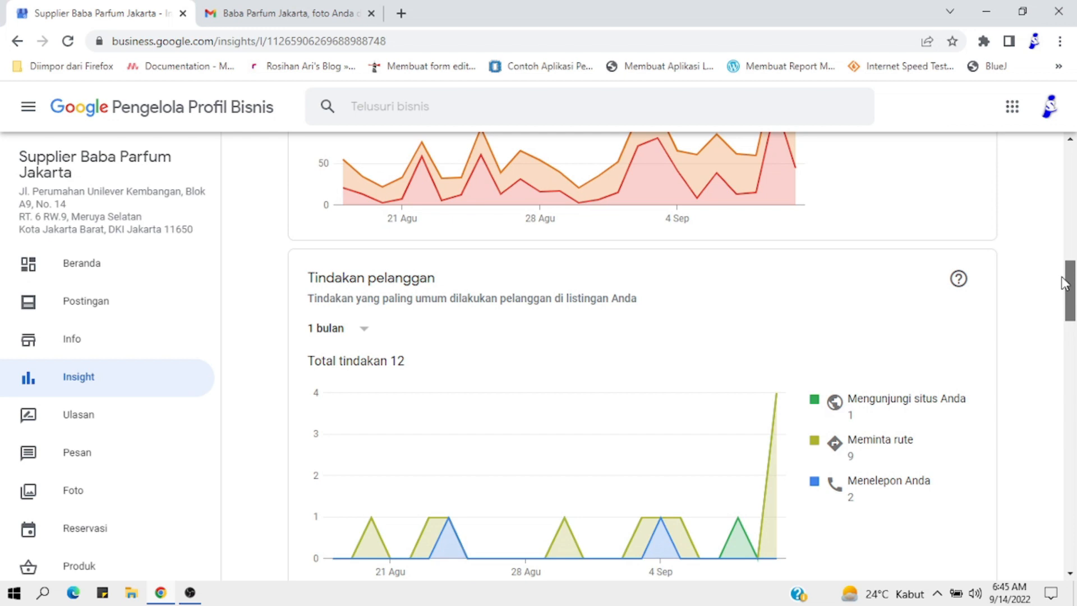
left_click_drag(1065, 285, 1070, 533)
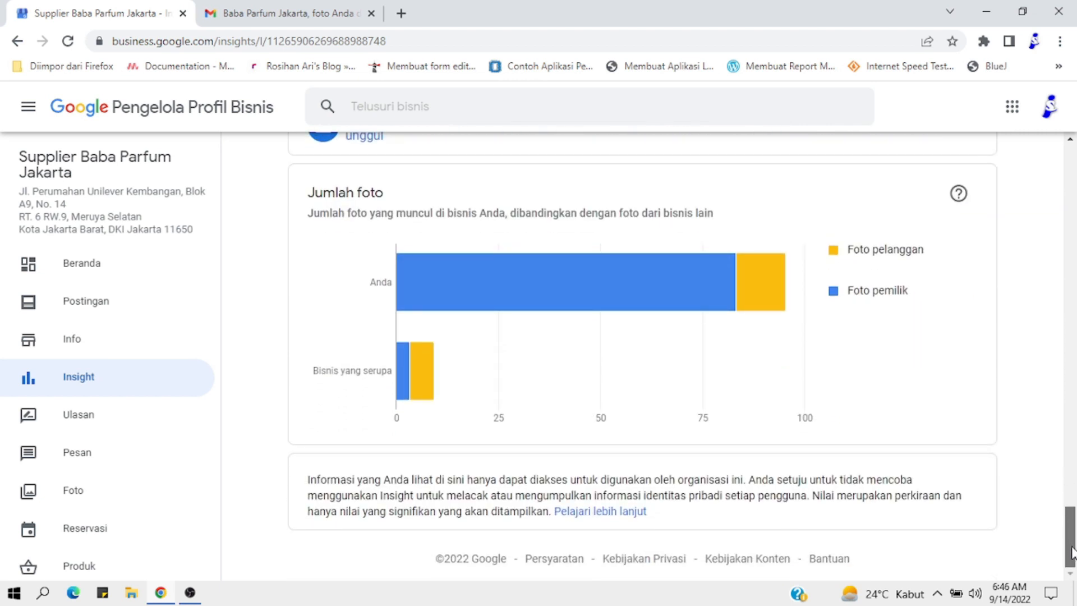
left_click_drag(1072, 553, 1060, 136)
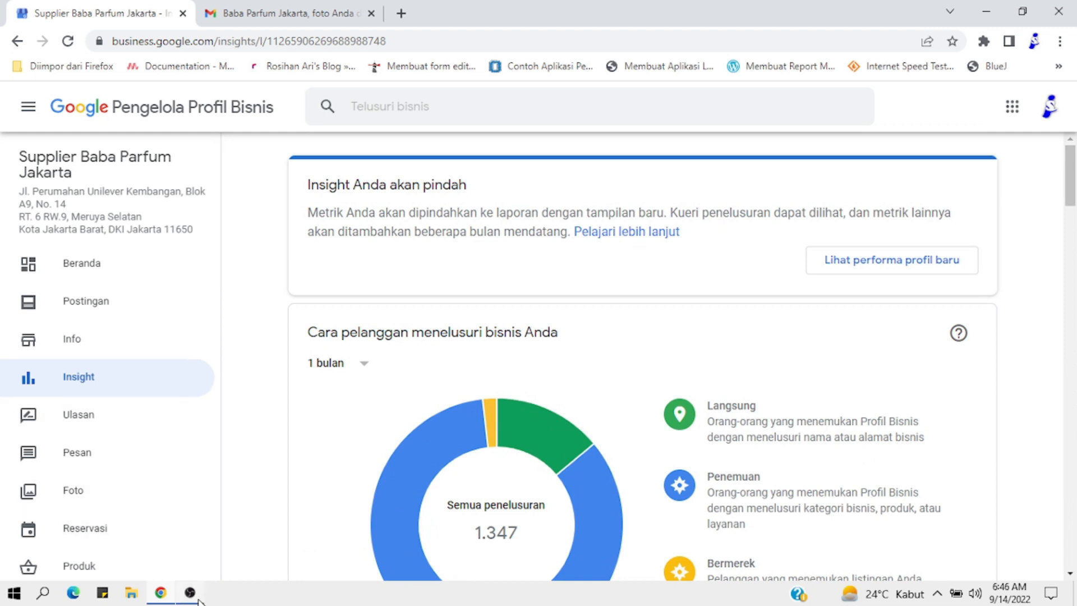
mouse_move(199, 601)
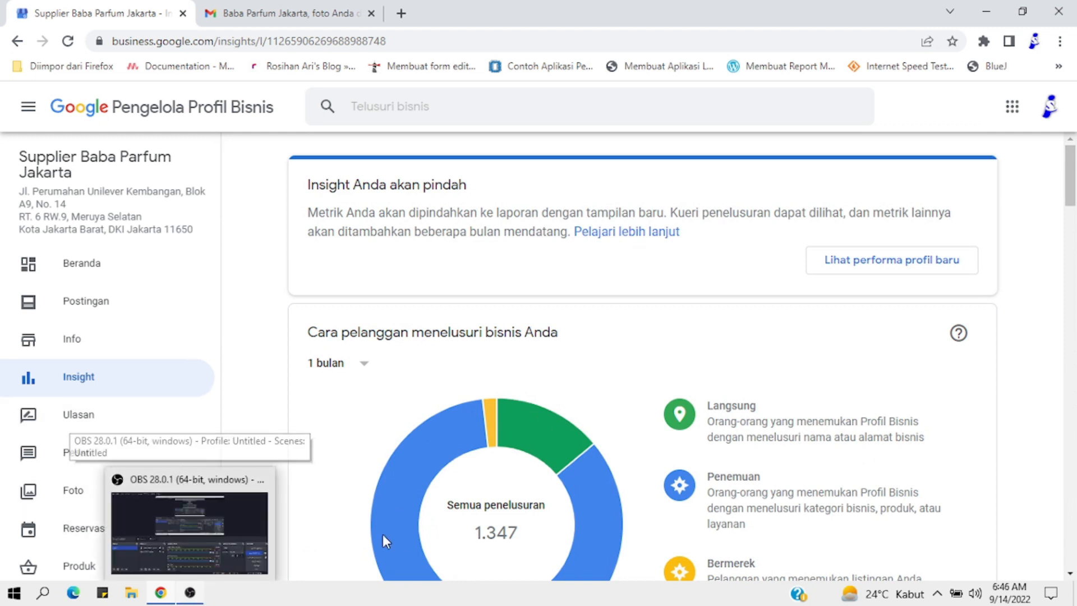